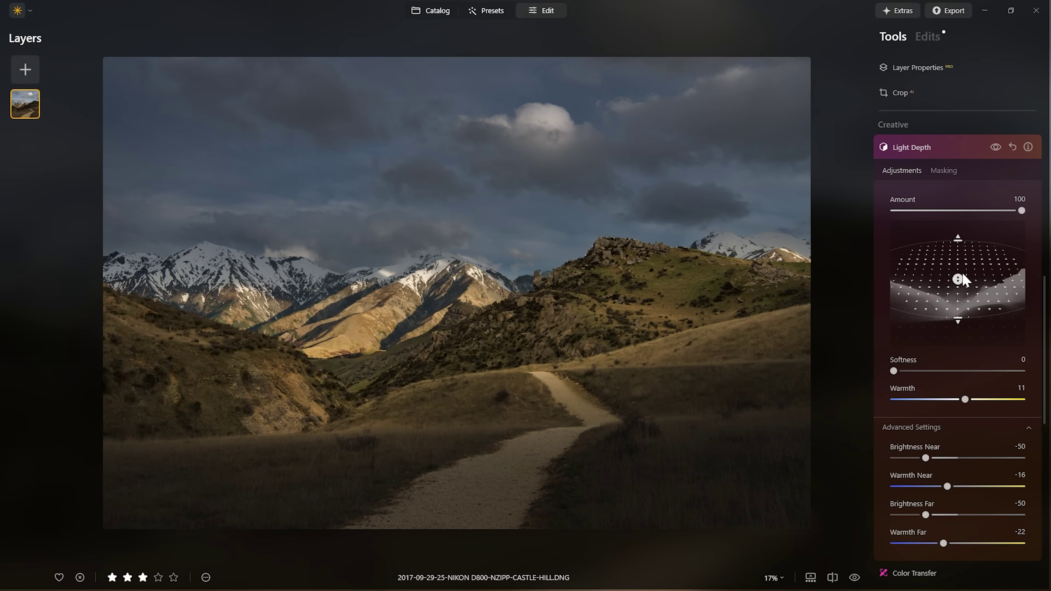
Step: Preview the Light Depth and Neon & Glow example edits with before/after comparisons
{"action": "left_click_drag", "start_coordinate": [958, 278], "coordinate": [958, 306]}
{"action": "key", "text": "backslash"}
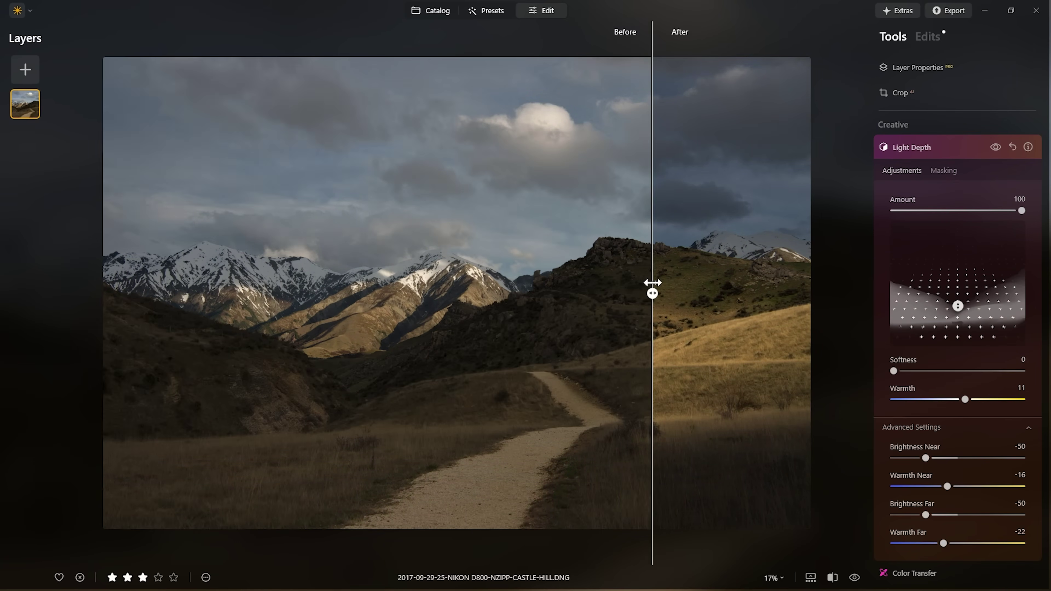
{"action": "left_click_drag", "start_coordinate": [652, 283], "coordinate": [145, 329]}
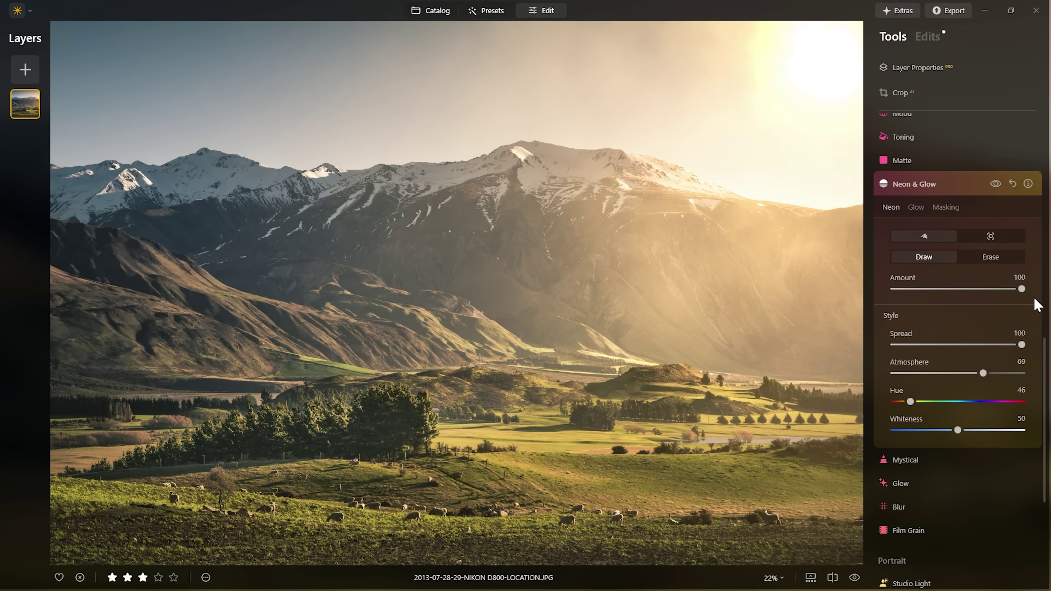
{"action": "left_click", "coordinate": [995, 183]}
{"action": "left_click", "coordinate": [995, 183]}
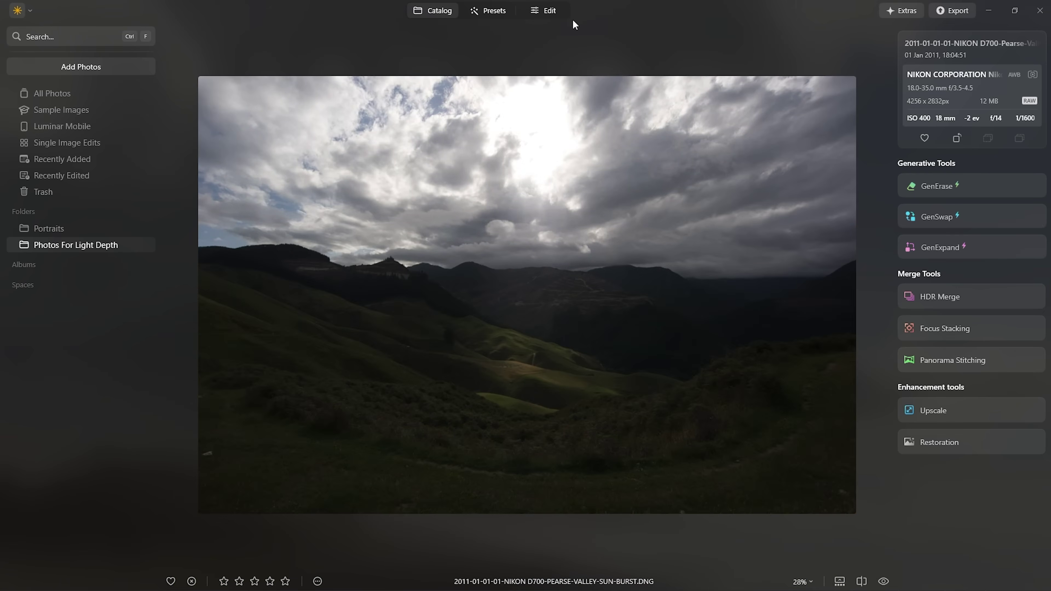
Step: Apply Auto Adjust in Develop to the valley photo (Exposure -0.15, Highlights -99)
{"action": "left_click", "coordinate": [541, 11]}
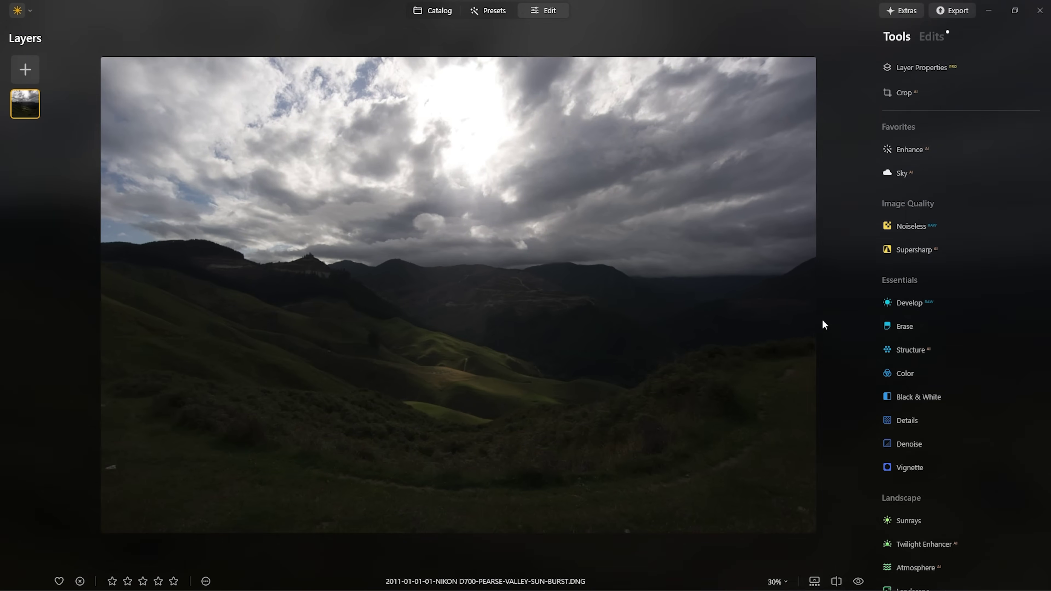
{"action": "left_click", "coordinate": [926, 303]}
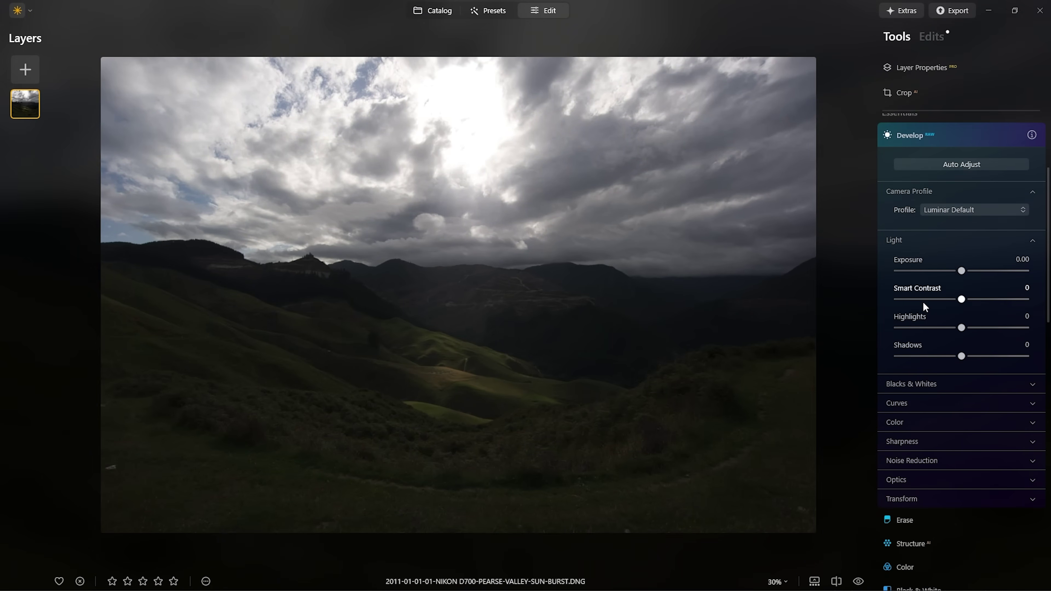
{"action": "left_click", "coordinate": [955, 162]}
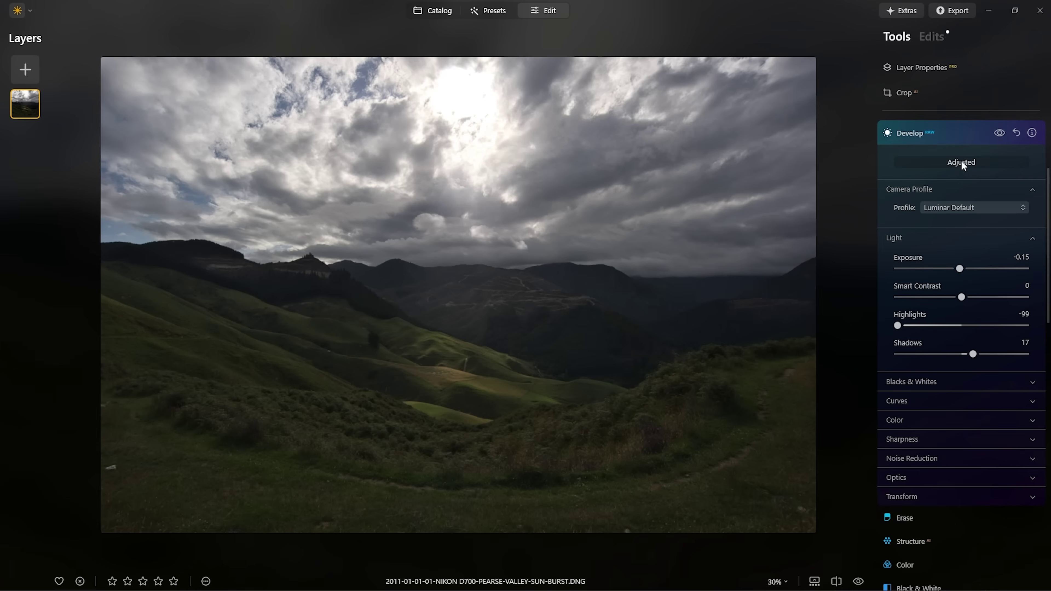
Step: Lift the Shadows slider to 35
{"action": "scroll", "coordinate": [920, 277], "scroll_direction": "down", "scroll_amount": 3}
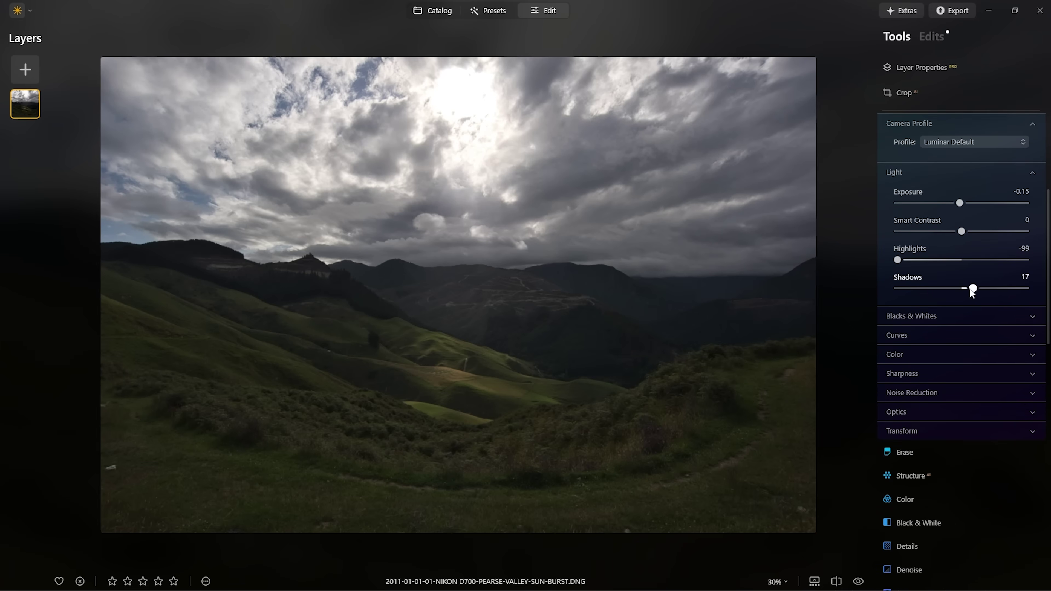
{"action": "left_click_drag", "start_coordinate": [973, 288], "coordinate": [984, 289]}
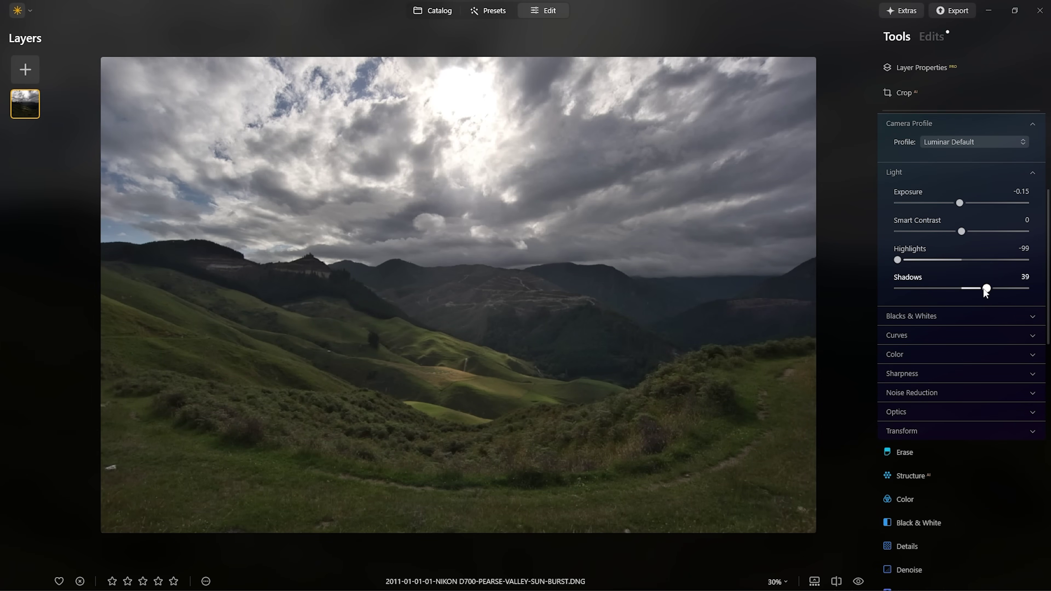
{"action": "scroll", "coordinate": [978, 284], "scroll_direction": "up", "scroll_amount": 3}
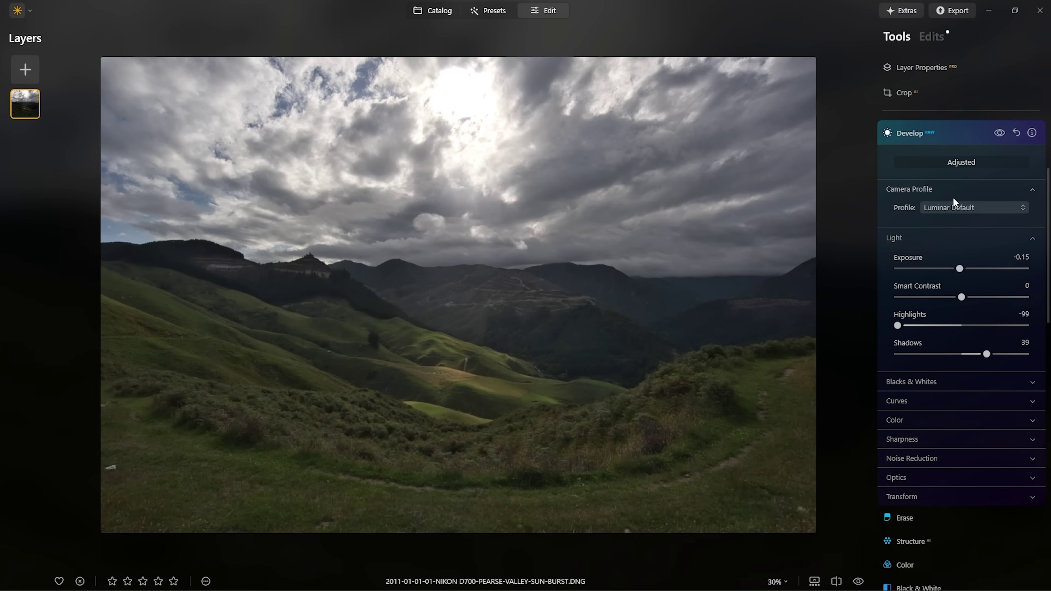
{"action": "scroll", "coordinate": [956, 265], "scroll_direction": "down", "scroll_amount": 3}
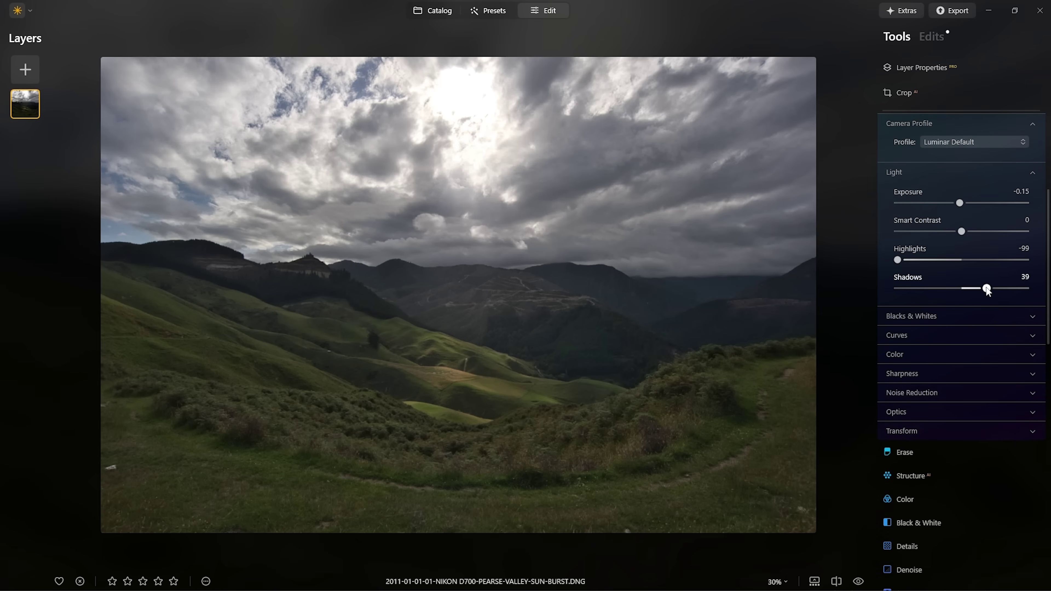
{"action": "mouse_move", "coordinate": [987, 290]}
{"action": "left_mouse_down"}
{"action": "mouse_move", "coordinate": [973, 287]}
{"action": "mouse_move", "coordinate": [985, 288]}
{"action": "left_mouse_up"}
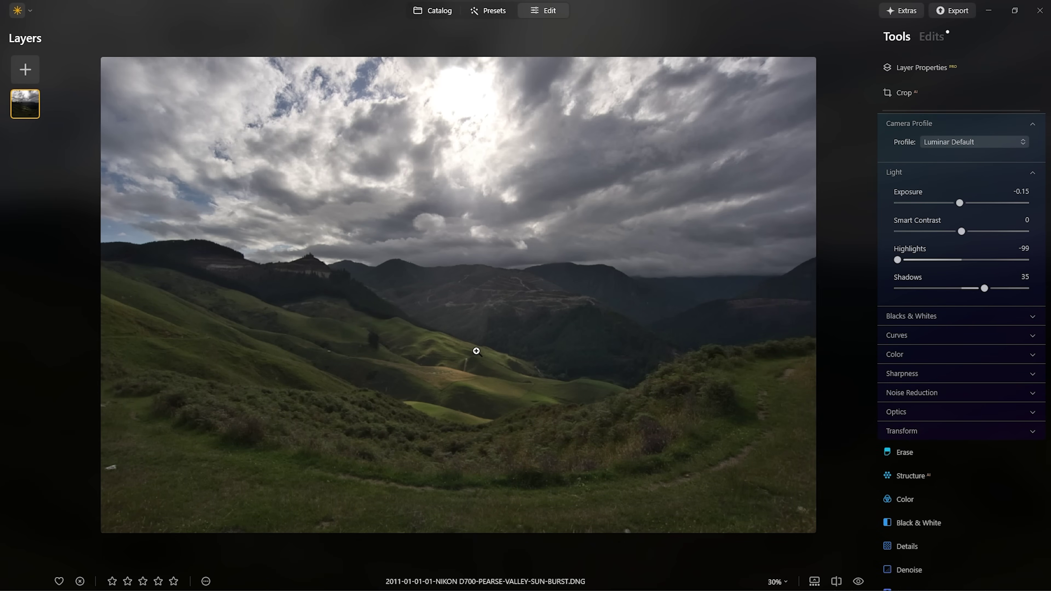
{"action": "scroll", "coordinate": [1007, 294], "scroll_direction": "down", "scroll_amount": 15}
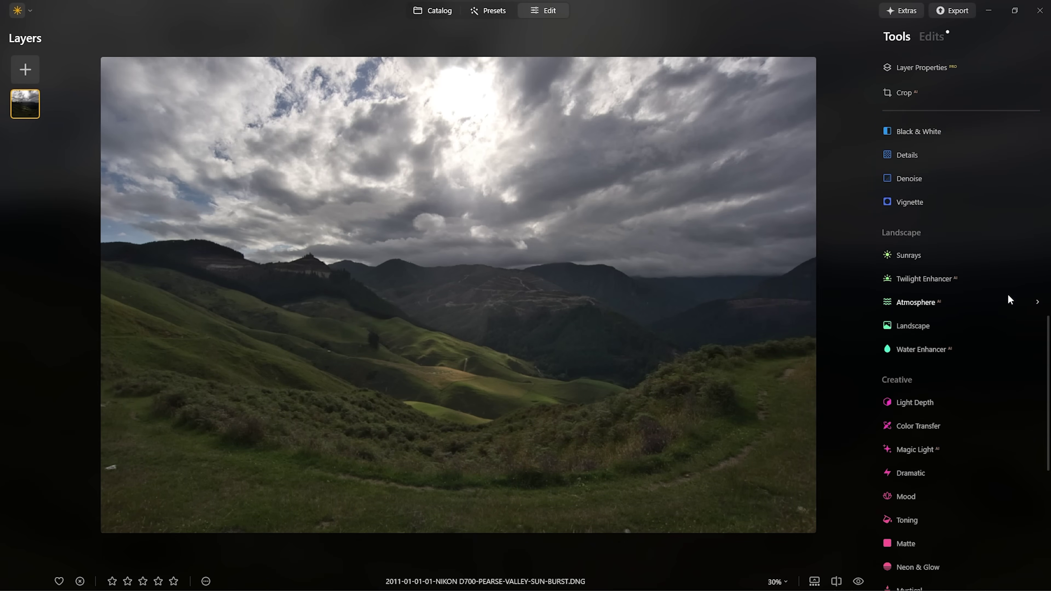
Step: Set Light Depth Amount to 100 and raise the depth plane to spotlight the mid-valley hills
{"action": "left_click", "coordinate": [950, 401]}
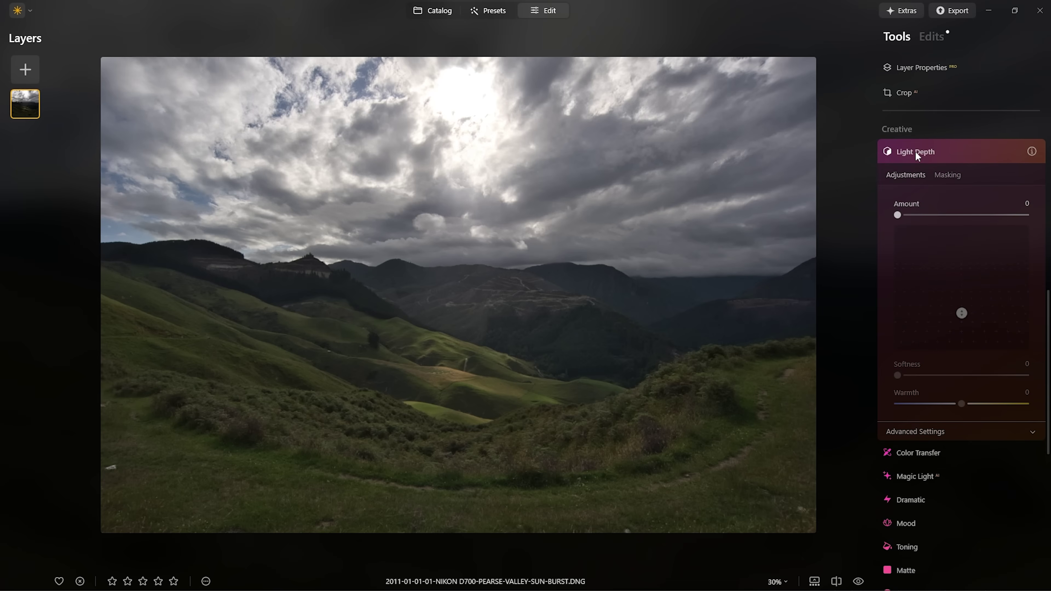
{"action": "left_click_drag", "start_coordinate": [897, 214], "coordinate": [1026, 217]}
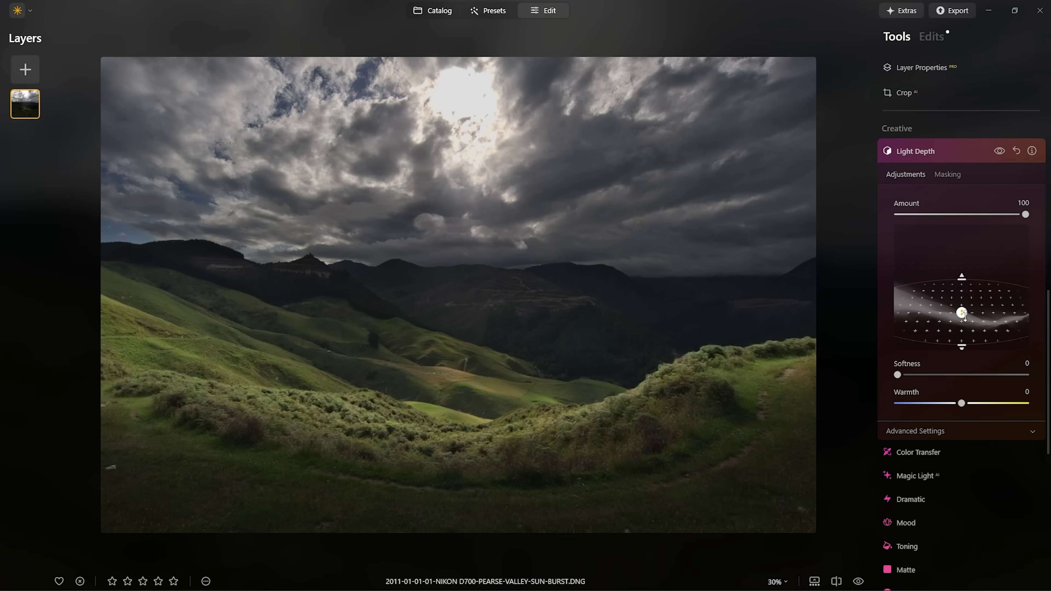
{"action": "left_click_drag", "start_coordinate": [964, 316], "coordinate": [952, 283]}
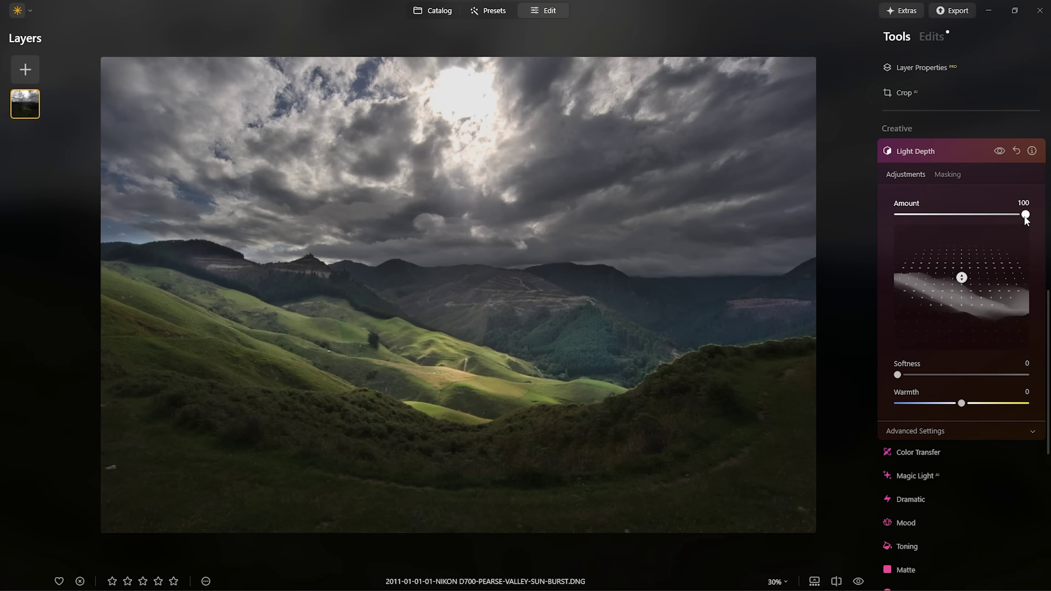
{"action": "mouse_move", "coordinate": [1025, 214]}
{"action": "left_mouse_down"}
{"action": "mouse_move", "coordinate": [983, 215]}
{"action": "mouse_move", "coordinate": [1024, 215]}
{"action": "left_mouse_up"}
{"action": "left_click_drag", "start_coordinate": [961, 277], "coordinate": [961, 270]}
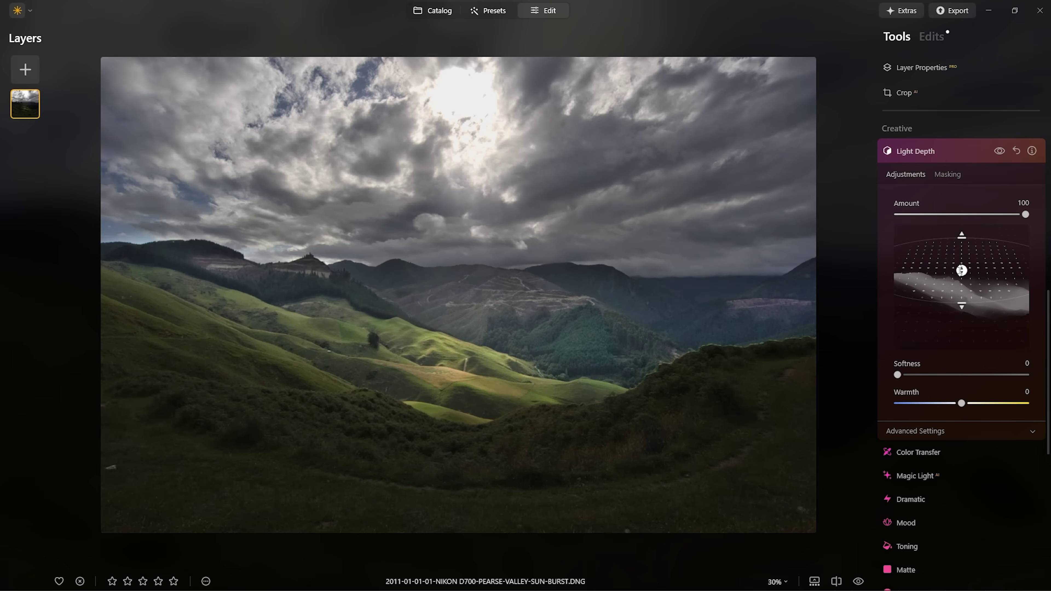
{"action": "scroll", "coordinate": [964, 335], "scroll_direction": "down", "scroll_amount": 3}
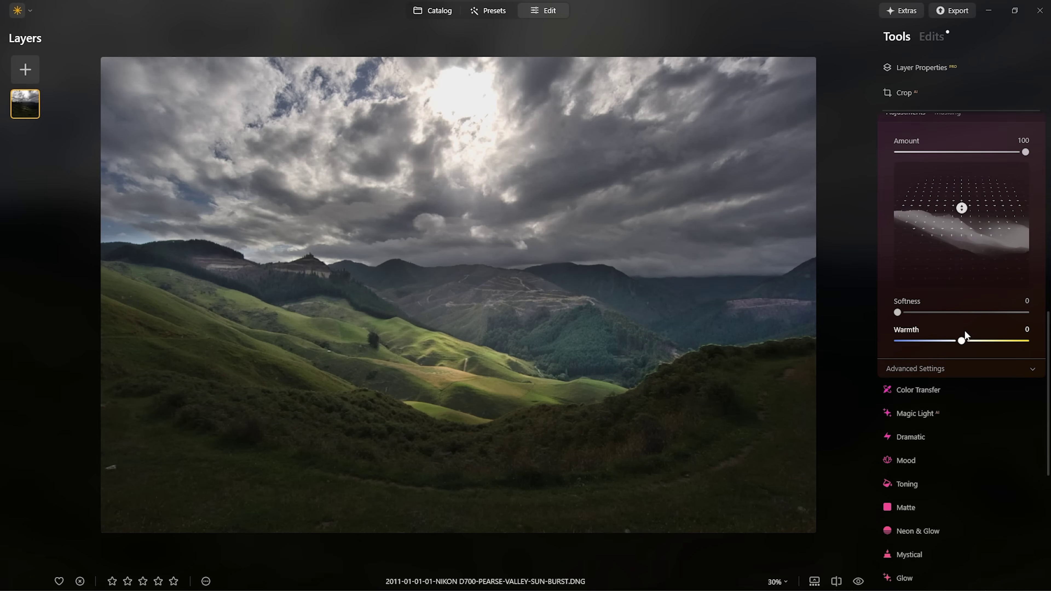
Step: Under Advanced Settings, set Brightness Near 32, Brightness Far 68 and Warmth Far -41
{"action": "left_click", "coordinate": [924, 361]}
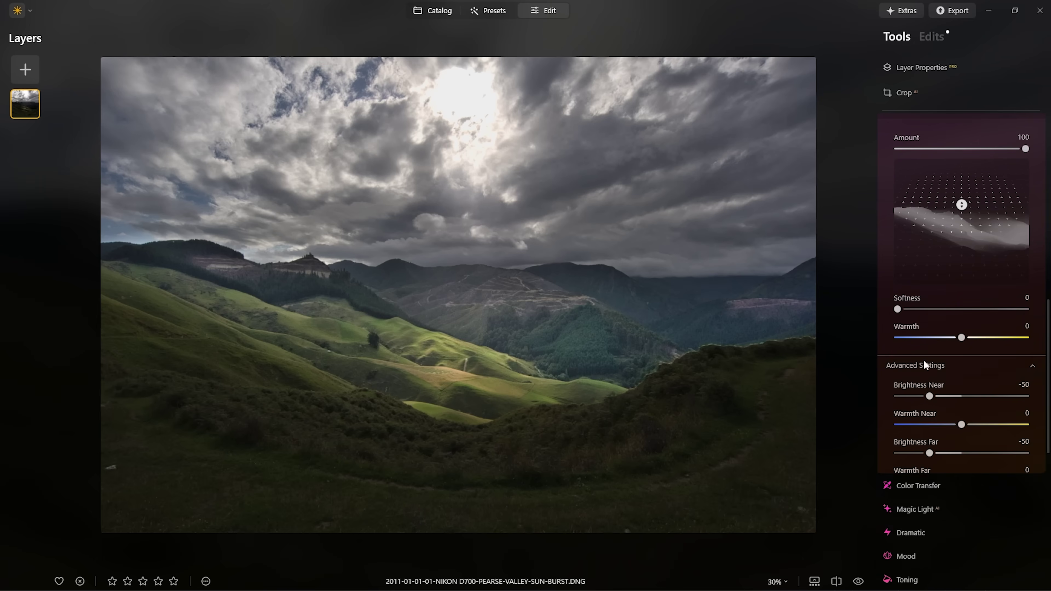
{"action": "left_click", "coordinate": [414, 351]}
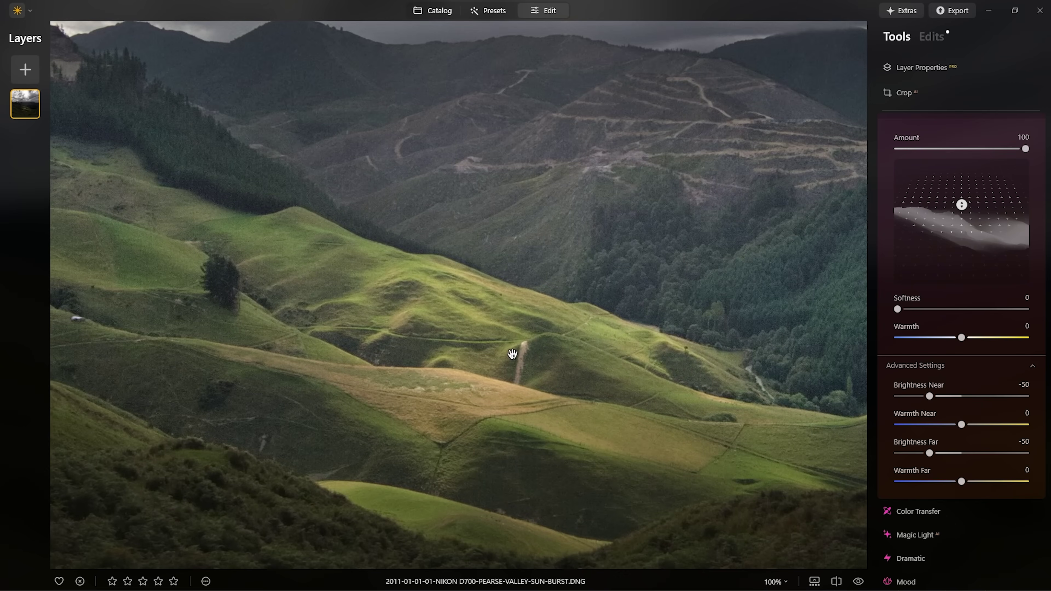
{"action": "left_click", "coordinate": [441, 363]}
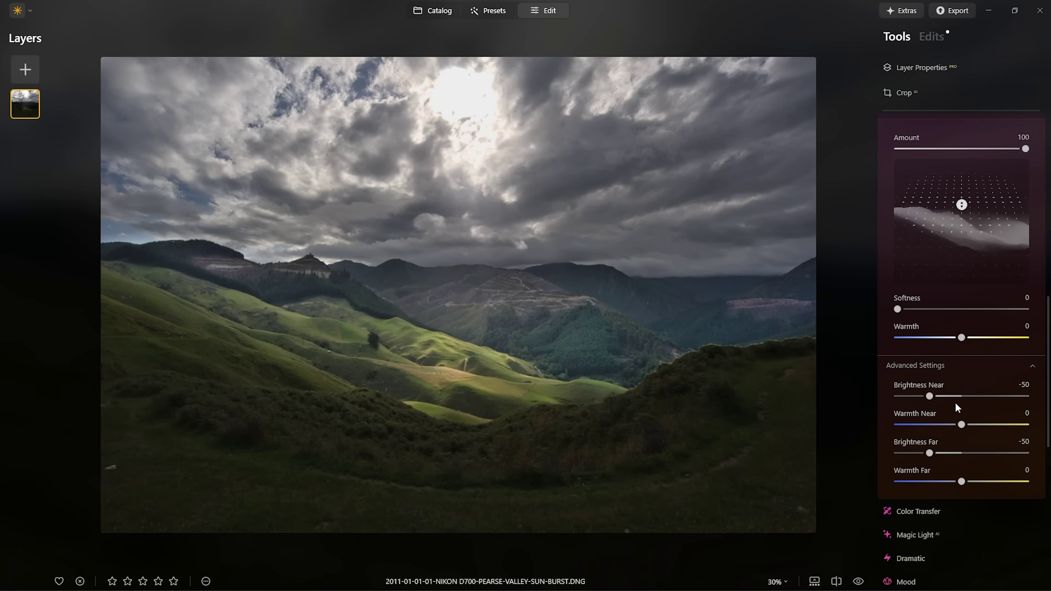
{"action": "left_click", "coordinate": [931, 369]}
{"action": "left_click", "coordinate": [931, 368]}
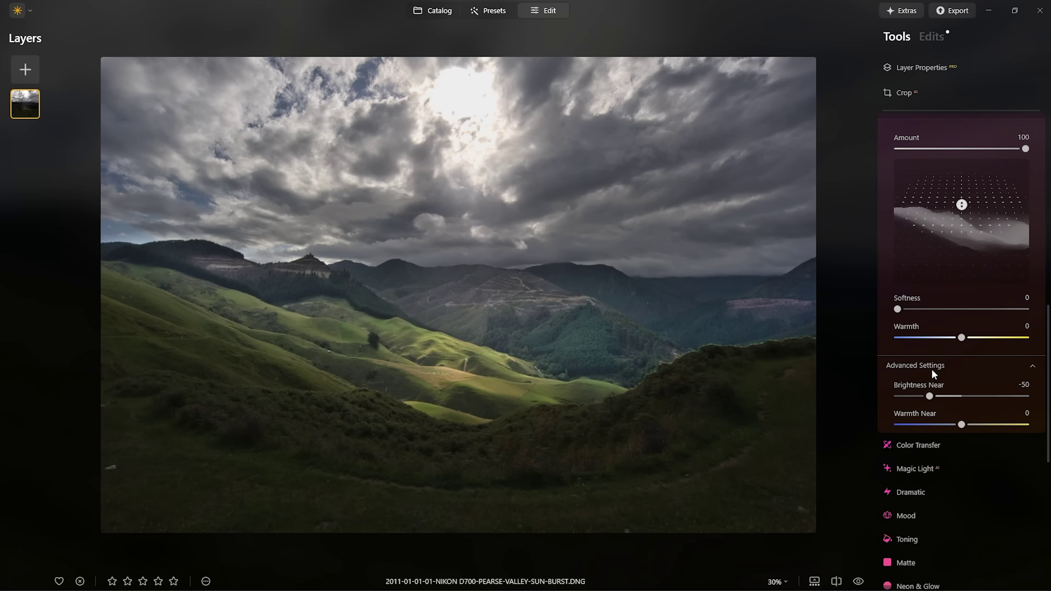
{"action": "left_click_drag", "start_coordinate": [933, 394], "coordinate": [982, 398]}
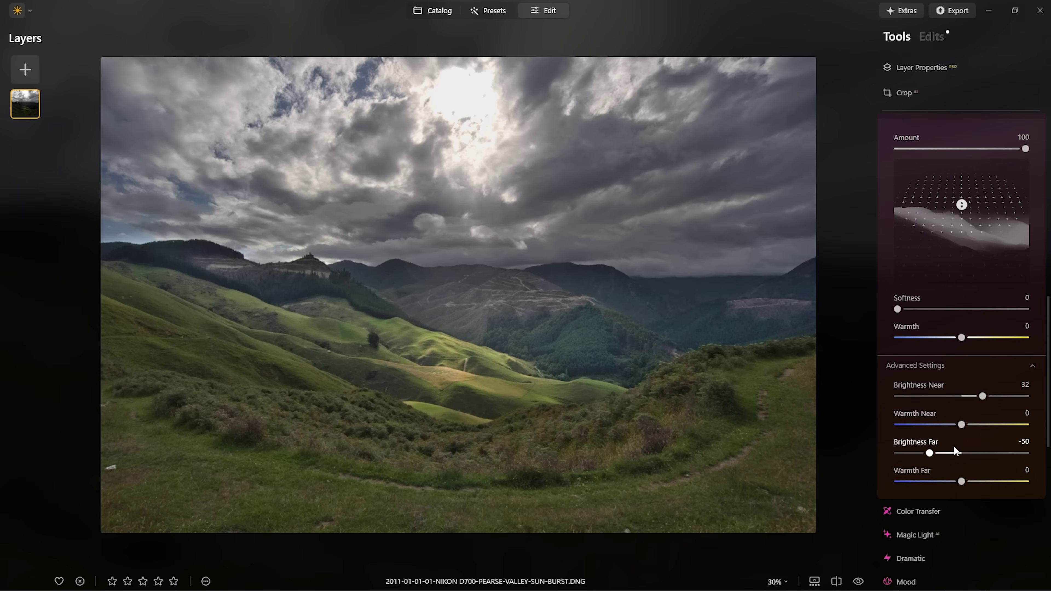
{"action": "left_click_drag", "start_coordinate": [930, 453], "coordinate": [1007, 455]}
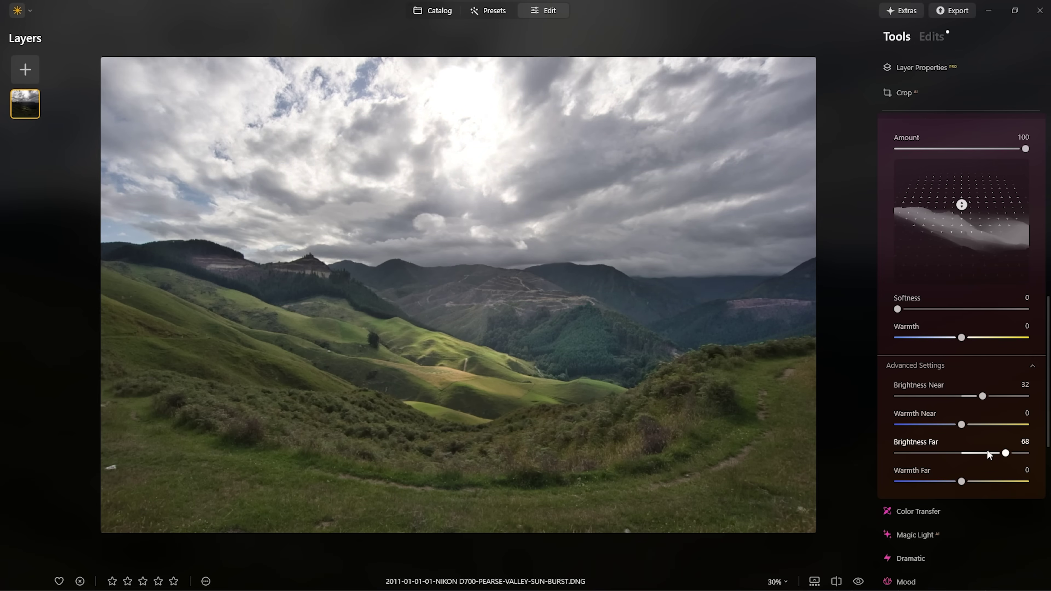
{"action": "left_click_drag", "start_coordinate": [961, 481], "coordinate": [934, 482]}
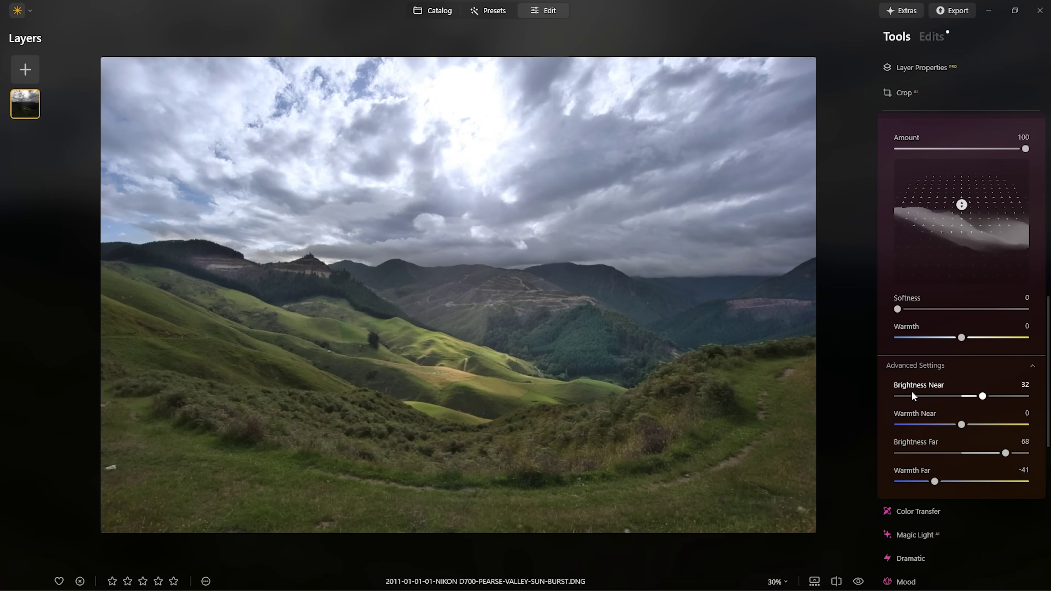
Step: Set Light Depth Warmth to 22 and compare the effect on and off
{"action": "left_click_drag", "start_coordinate": [962, 338], "coordinate": [976, 338]}
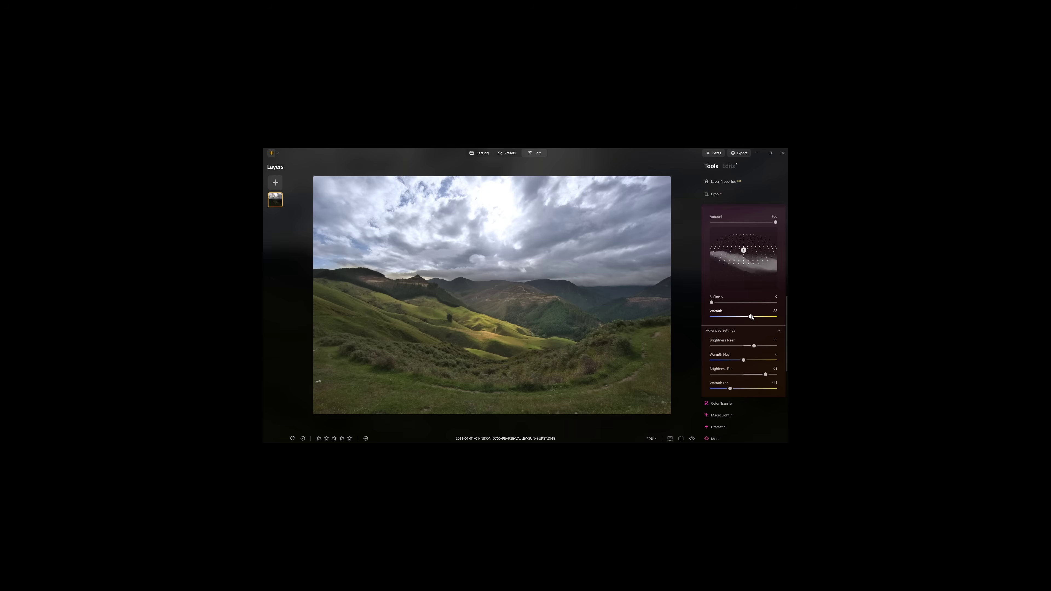
{"action": "scroll", "coordinate": [969, 342], "scroll_direction": "up", "scroll_amount": 5}
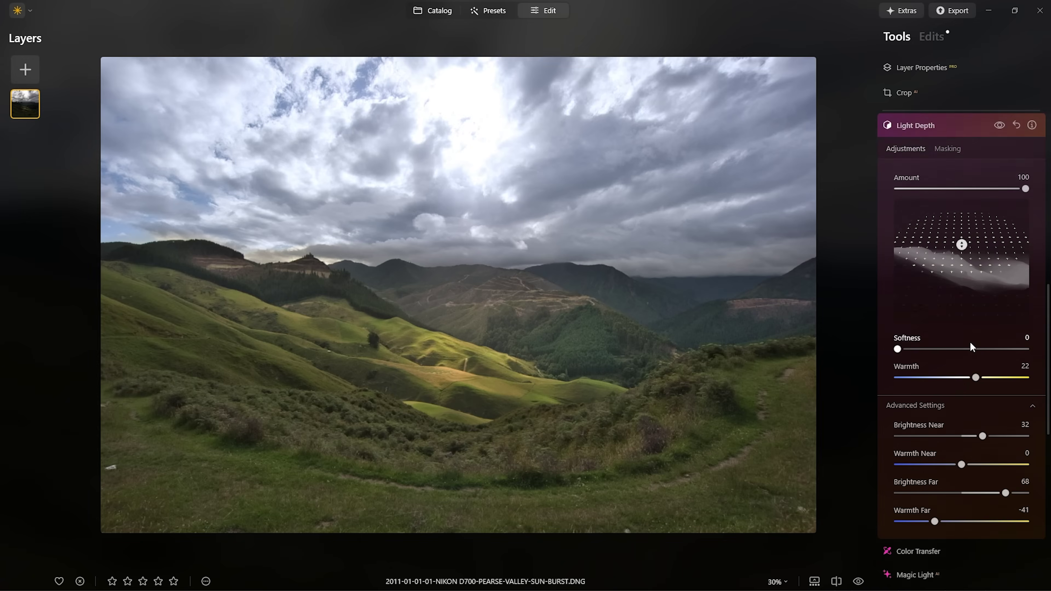
{"action": "left_click", "coordinate": [999, 283]}
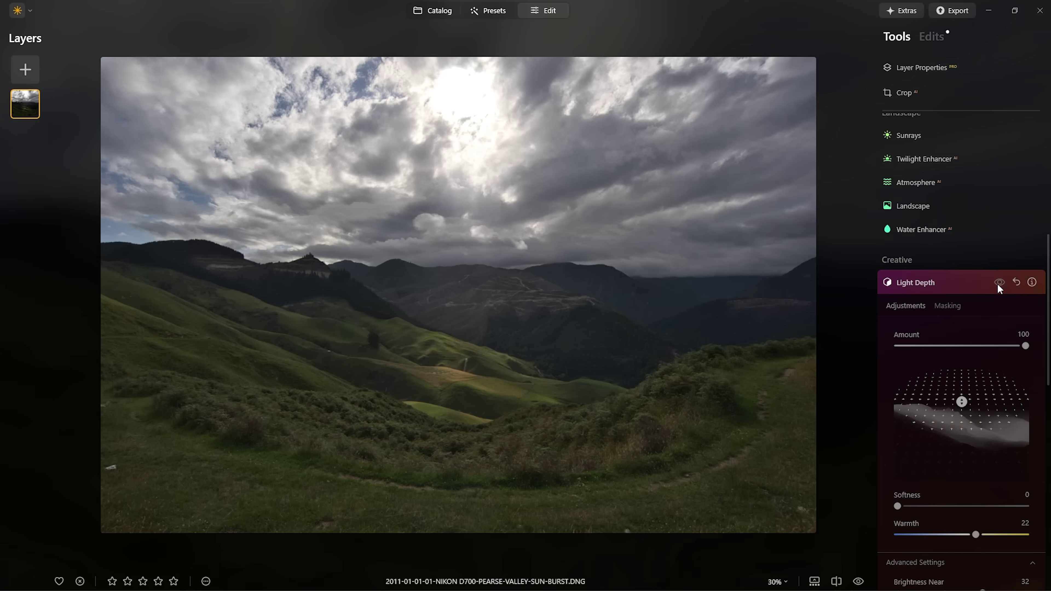
{"action": "left_click", "coordinate": [998, 282]}
{"action": "left_click", "coordinate": [998, 282]}
{"action": "left_click", "coordinate": [998, 283]}
{"action": "scroll", "coordinate": [970, 293], "scroll_direction": "down", "scroll_amount": 2}
{"action": "scroll", "coordinate": [970, 295], "scroll_direction": "down", "scroll_amount": 3}
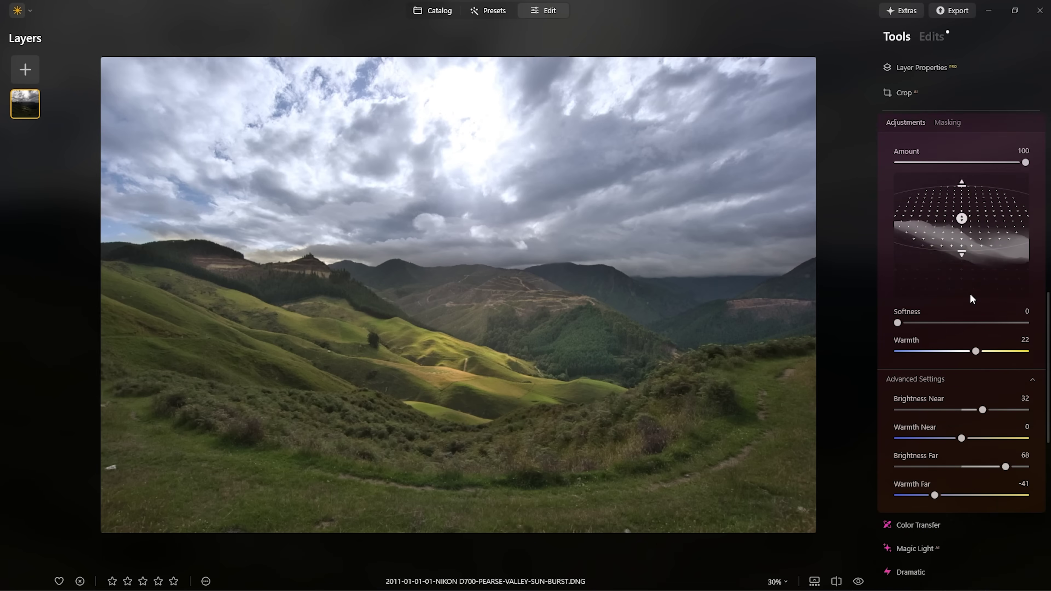
{"action": "scroll", "coordinate": [970, 293], "scroll_direction": "up", "scroll_amount": 2}
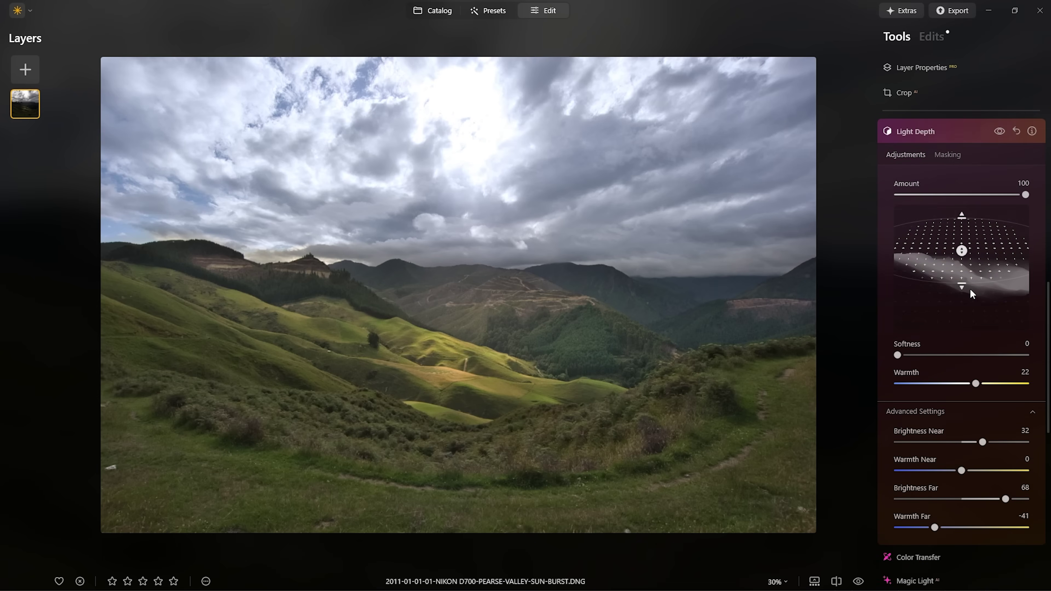
Step: Widen the Light Depth band over more of the valley and return Warmth to 0
{"action": "left_click", "coordinate": [950, 433]}
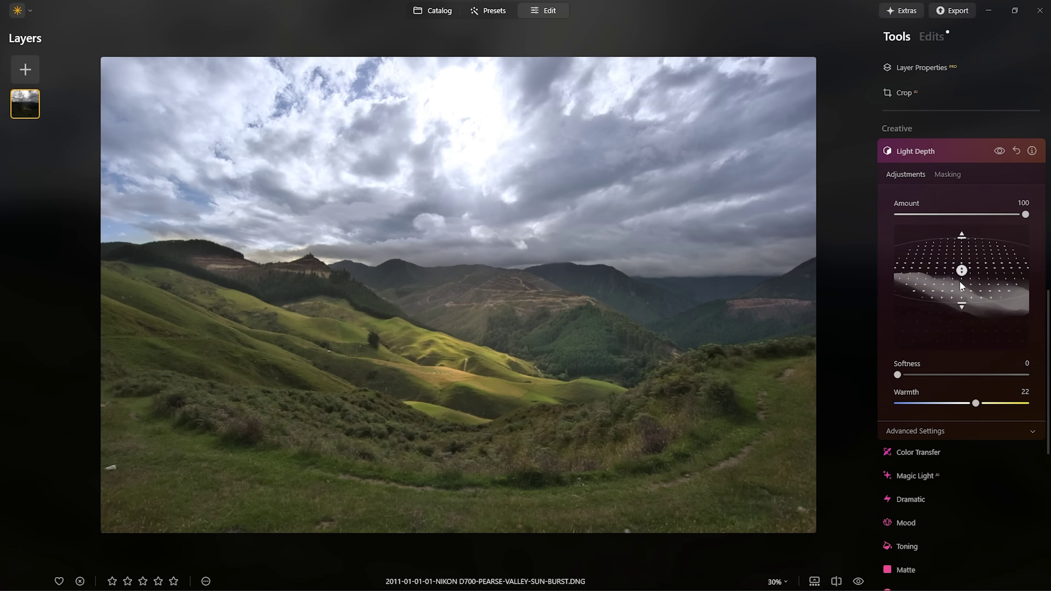
{"action": "mouse_move", "coordinate": [961, 270]}
{"action": "left_mouse_down"}
{"action": "mouse_move", "coordinate": [961, 248]}
{"action": "mouse_move", "coordinate": [961, 281]}
{"action": "left_mouse_up"}
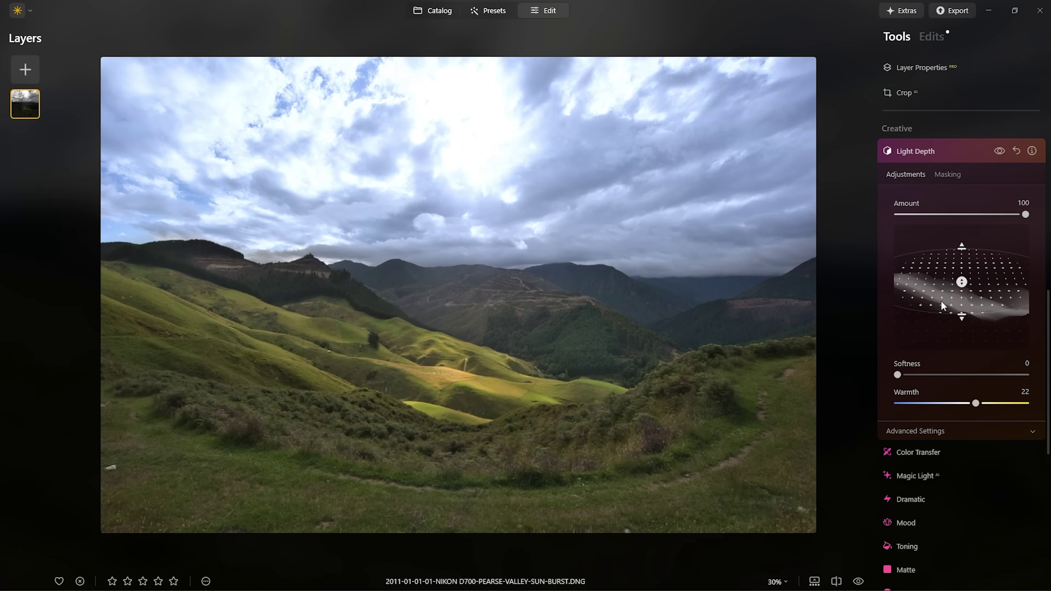
{"action": "mouse_move", "coordinate": [962, 286]}
{"action": "left_mouse_down"}
{"action": "mouse_move", "coordinate": [974, 330]}
{"action": "mouse_move", "coordinate": [974, 303]}
{"action": "left_mouse_up"}
{"action": "left_click_drag", "start_coordinate": [977, 405], "coordinate": [947, 405]}
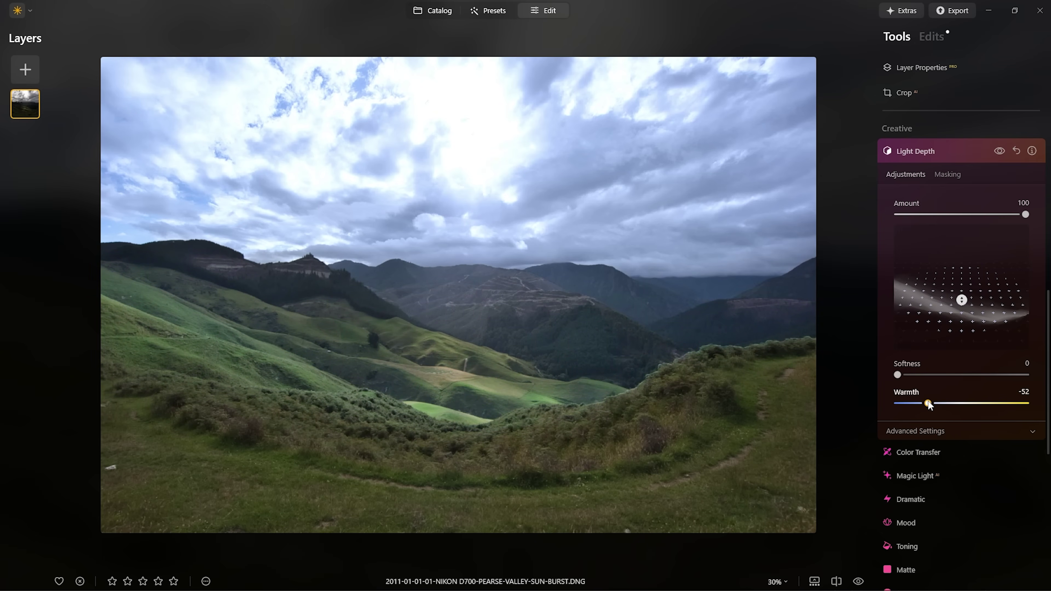
{"action": "left_click_drag", "start_coordinate": [944, 408], "coordinate": [958, 407]}
{"action": "mouse_move", "coordinate": [962, 265]}
{"action": "left_mouse_down"}
{"action": "mouse_move", "coordinate": [966, 281]}
{"action": "mouse_move", "coordinate": [963, 245]}
{"action": "left_mouse_up"}
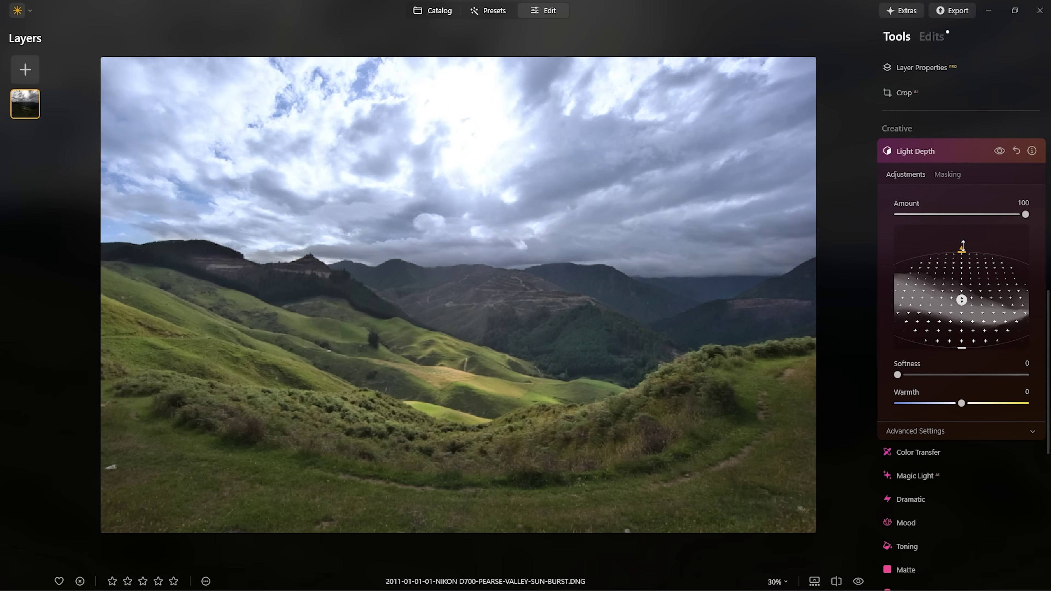
{"action": "left_click_drag", "start_coordinate": [962, 298], "coordinate": [962, 285]}
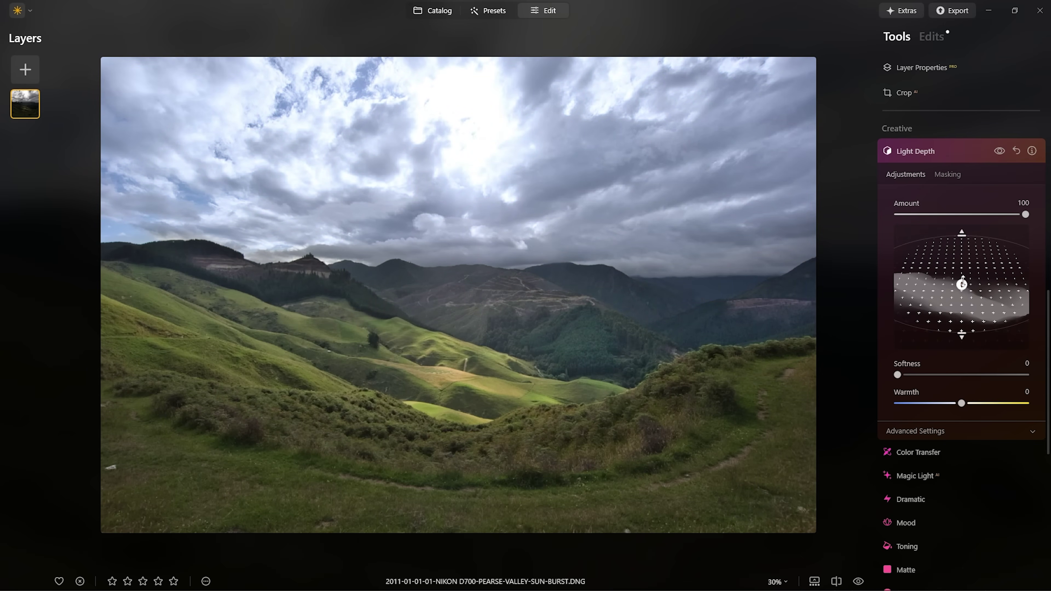
Step: Expand Advanced Settings and inspect the grassy foreground at 100% zoom
{"action": "left_click", "coordinate": [906, 429]}
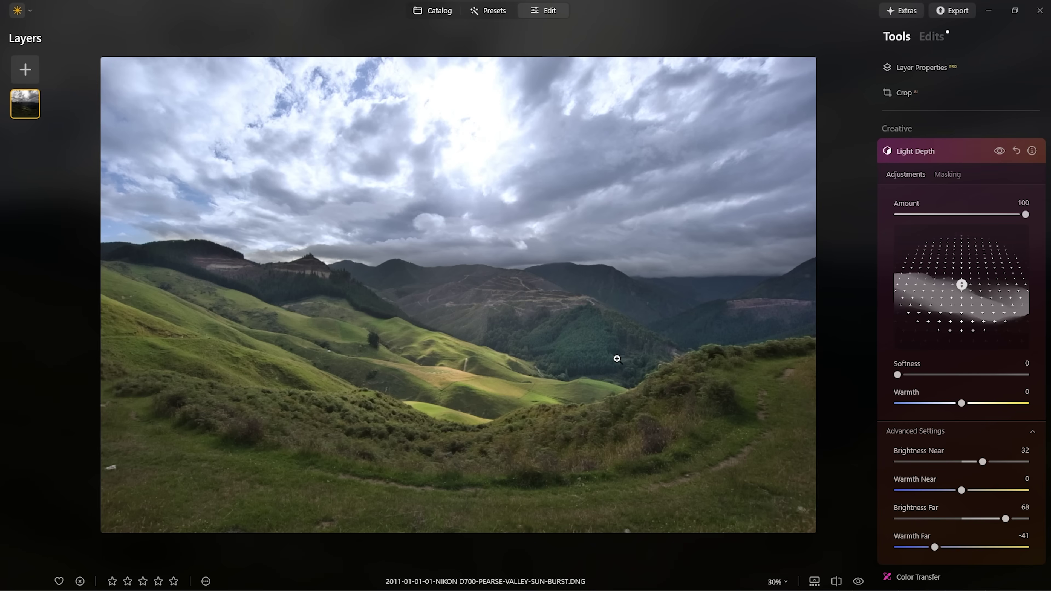
{"action": "left_click", "coordinate": [685, 369]}
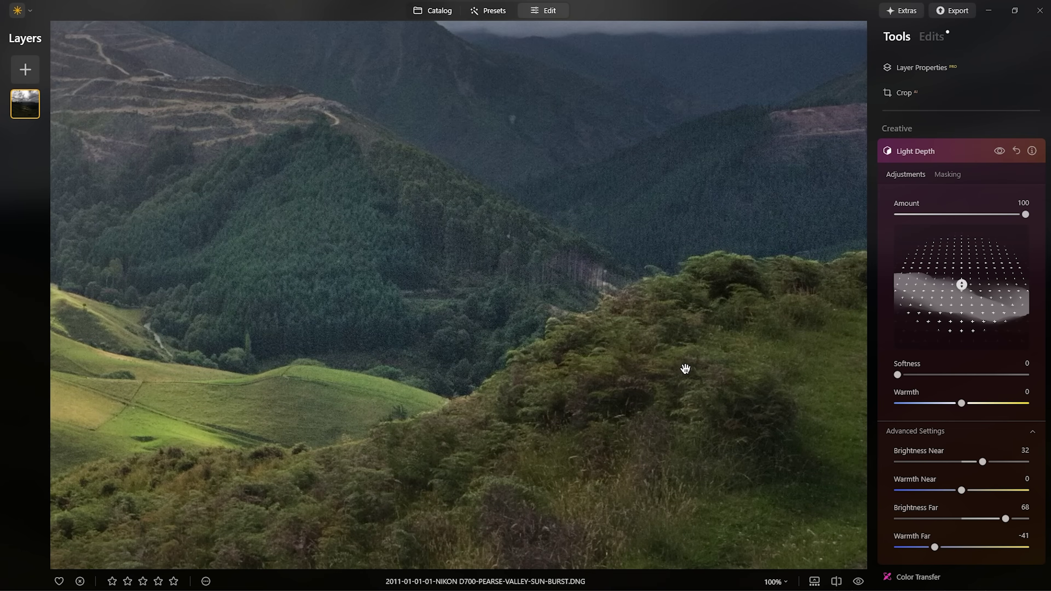
{"action": "left_click_drag", "start_coordinate": [769, 308], "coordinate": [656, 199]}
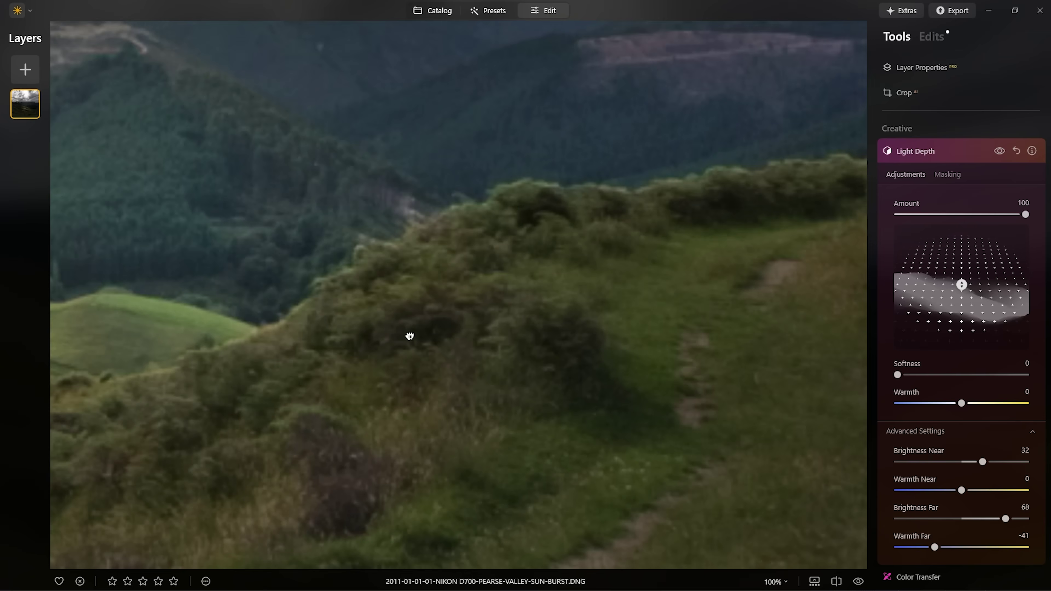
{"action": "left_click_drag", "start_coordinate": [408, 336], "coordinate": [536, 245]}
{"action": "left_click", "coordinate": [594, 207]}
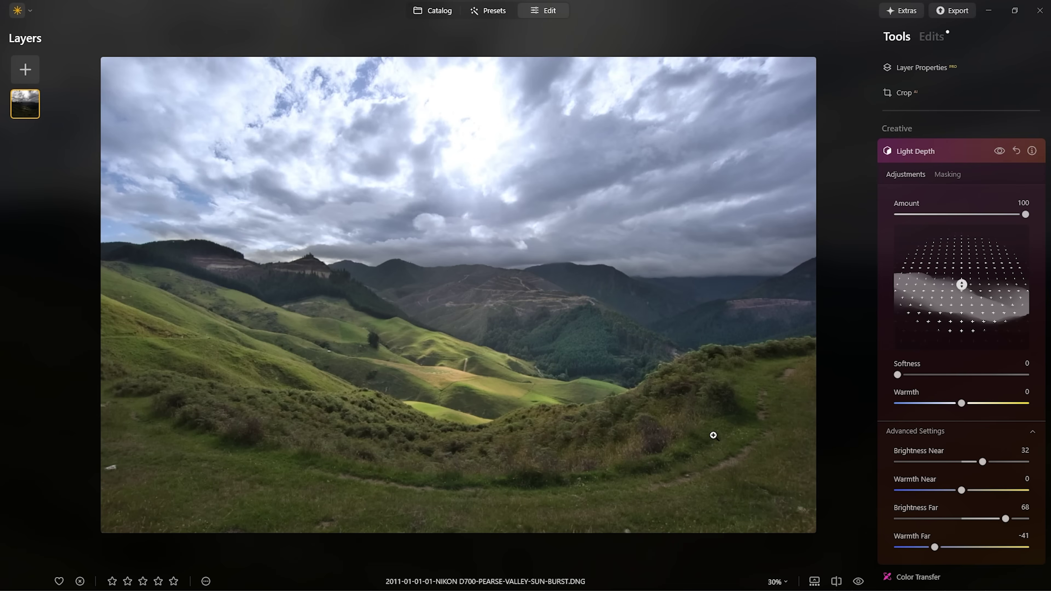
Step: Drop both Brightness Near and Brightness Far to -100
{"action": "left_click", "coordinate": [929, 431]}
{"action": "scroll", "coordinate": [935, 413], "scroll_direction": "down", "scroll_amount": 2}
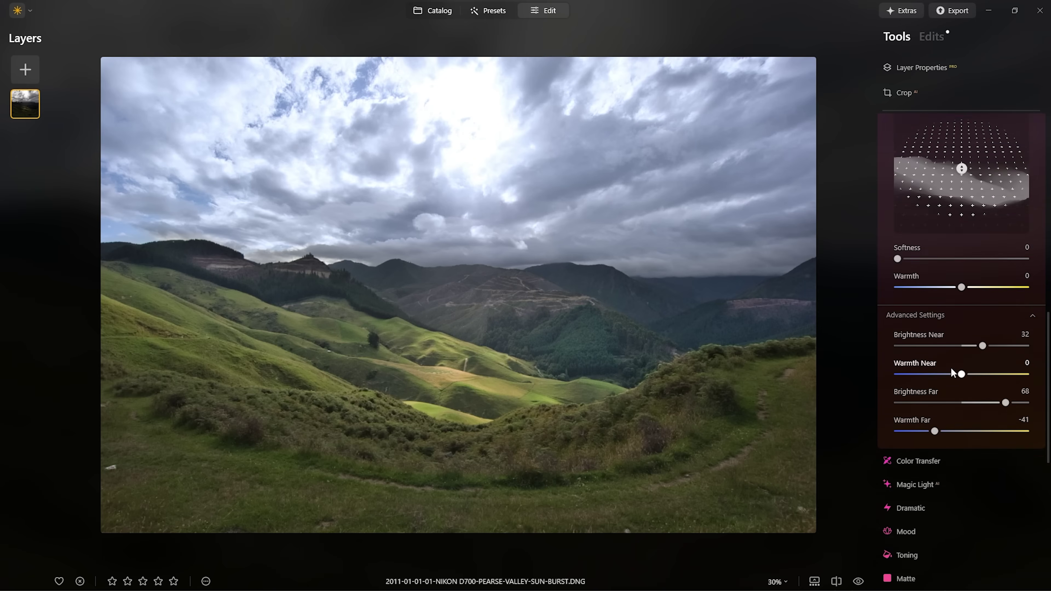
{"action": "left_click_drag", "start_coordinate": [981, 265], "coordinate": [895, 267]}
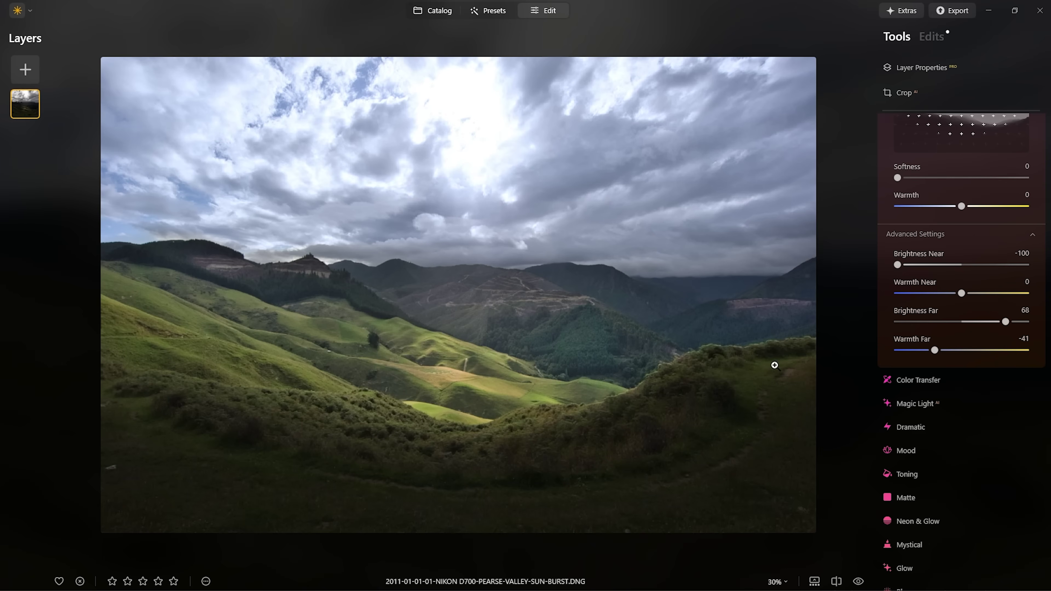
{"action": "left_click_drag", "start_coordinate": [1002, 322], "coordinate": [880, 324]}
{"action": "left_click", "coordinate": [809, 309]}
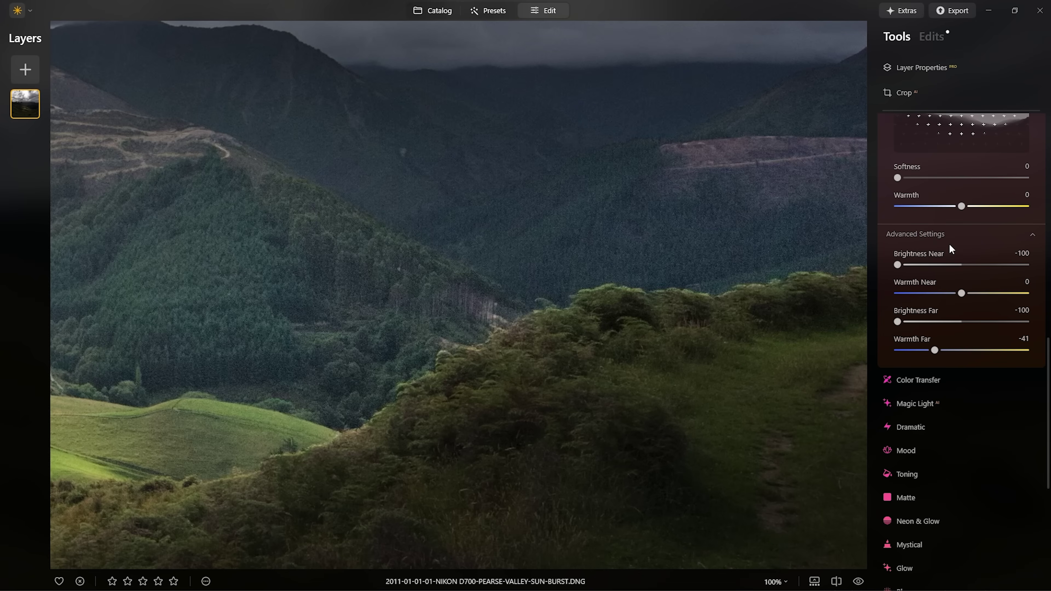
{"action": "scroll", "coordinate": [948, 243], "scroll_direction": "up", "scroll_amount": 5}
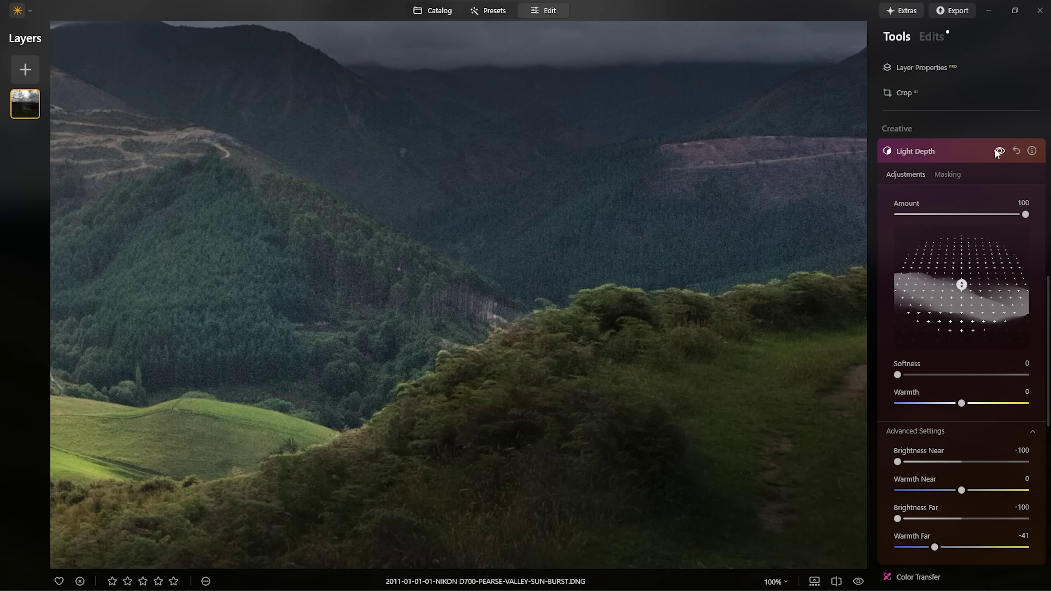
Step: Set Light Depth Softness to 87, nudge the focus point, and bring Brightness Near to -53
{"action": "left_click", "coordinate": [1000, 151]}
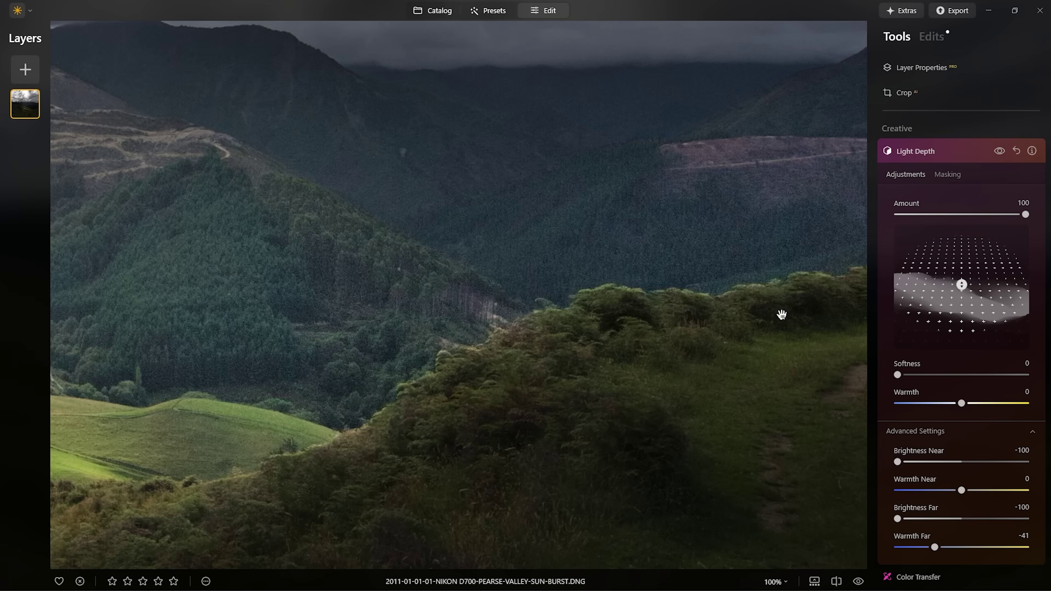
{"action": "left_click", "coordinate": [782, 315]}
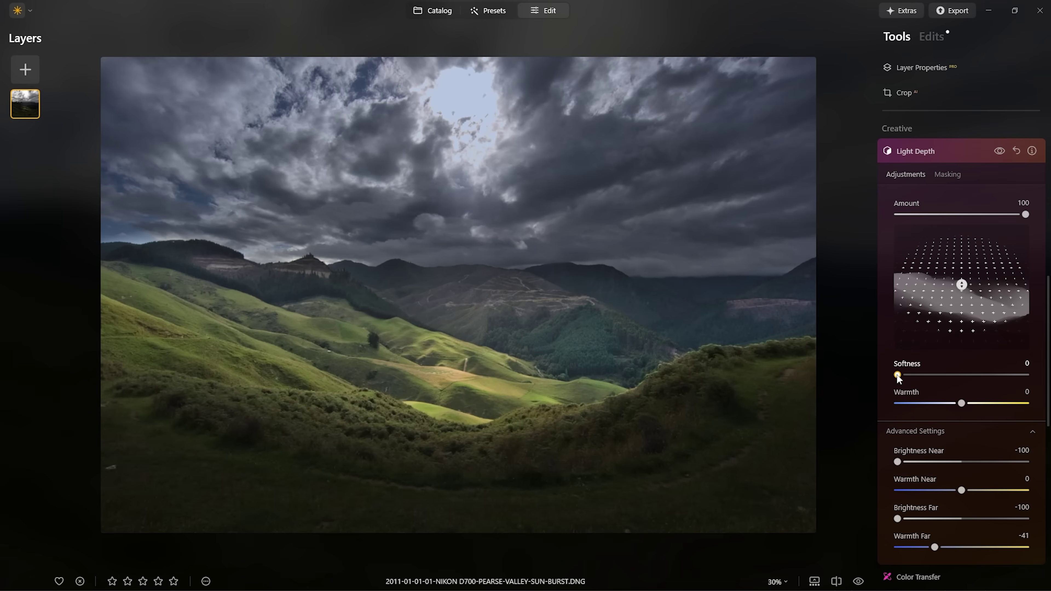
{"action": "left_click_drag", "start_coordinate": [905, 377], "coordinate": [989, 380]}
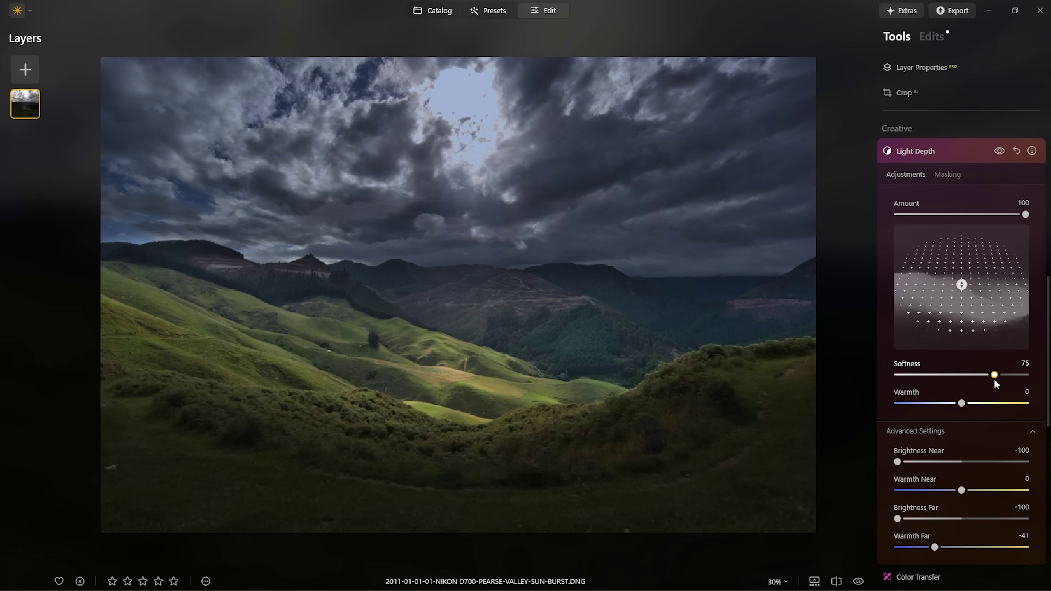
{"action": "left_click_drag", "start_coordinate": [995, 384], "coordinate": [1009, 376]}
{"action": "mouse_move", "coordinate": [961, 284]}
{"action": "left_mouse_down"}
{"action": "mouse_move", "coordinate": [961, 258]}
{"action": "mouse_move", "coordinate": [962, 293]}
{"action": "left_mouse_up"}
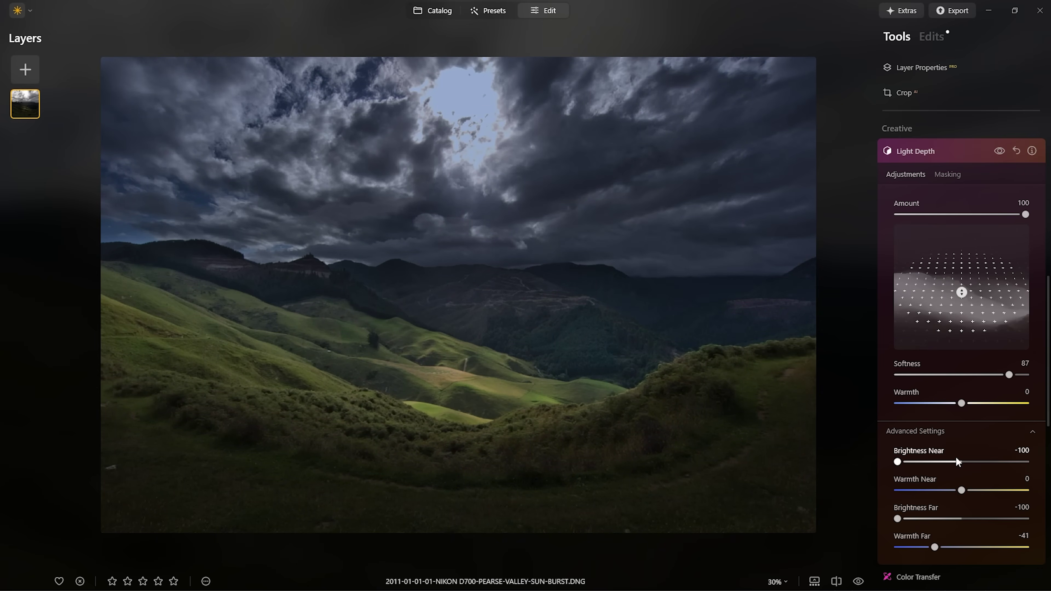
{"action": "left_click", "coordinate": [960, 461]}
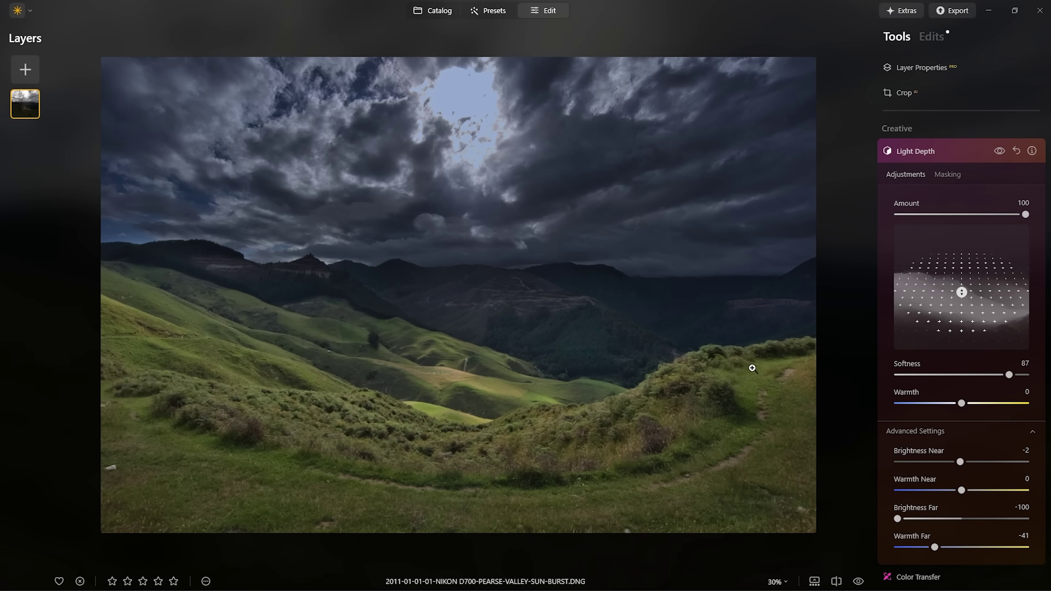
Step: Ease the Light Depth Amount down to 38, comparing with the effect off
{"action": "left_click_drag", "start_coordinate": [1025, 220], "coordinate": [933, 220]}
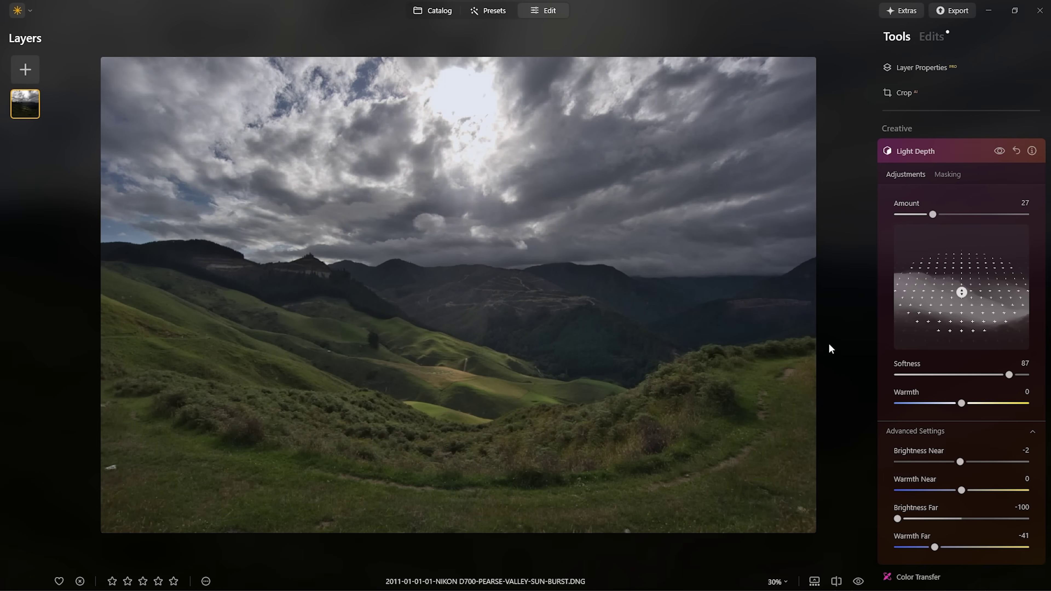
{"action": "left_click", "coordinate": [765, 346]}
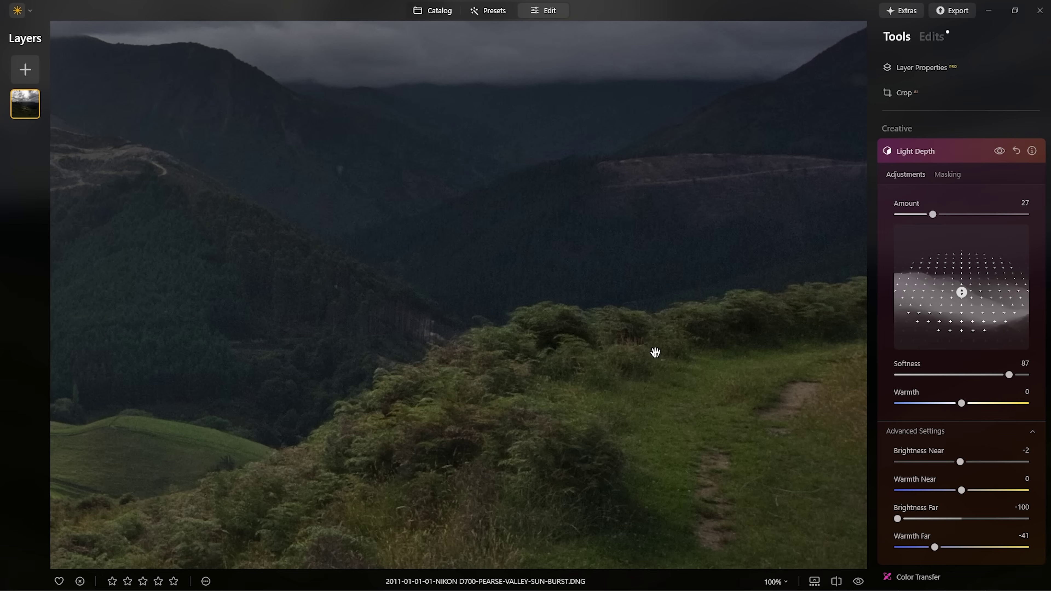
{"action": "left_click", "coordinate": [1000, 151]}
{"action": "left_click", "coordinate": [999, 151]}
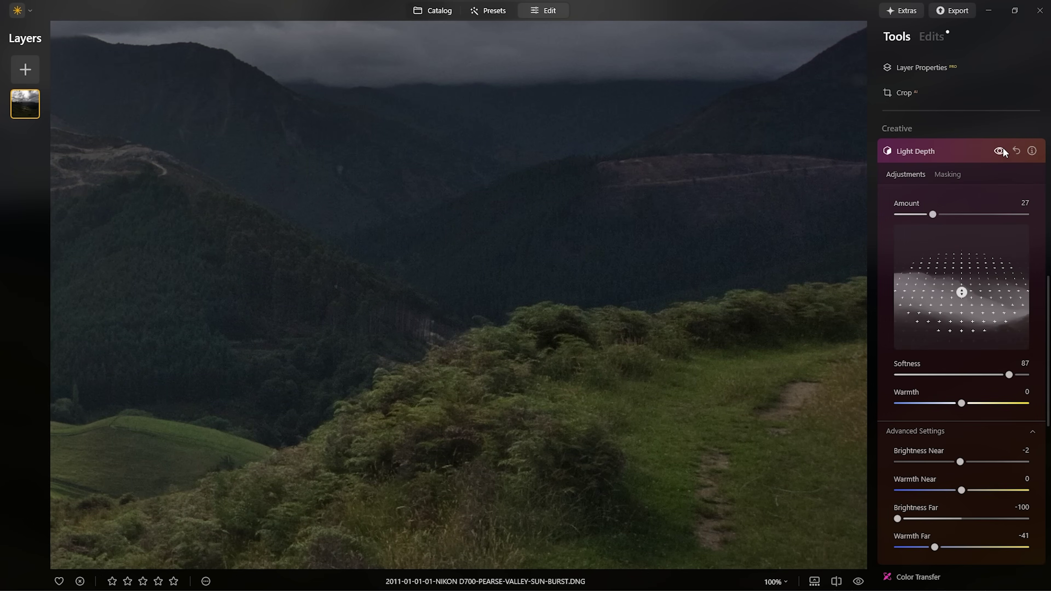
{"action": "left_click", "coordinate": [755, 342]}
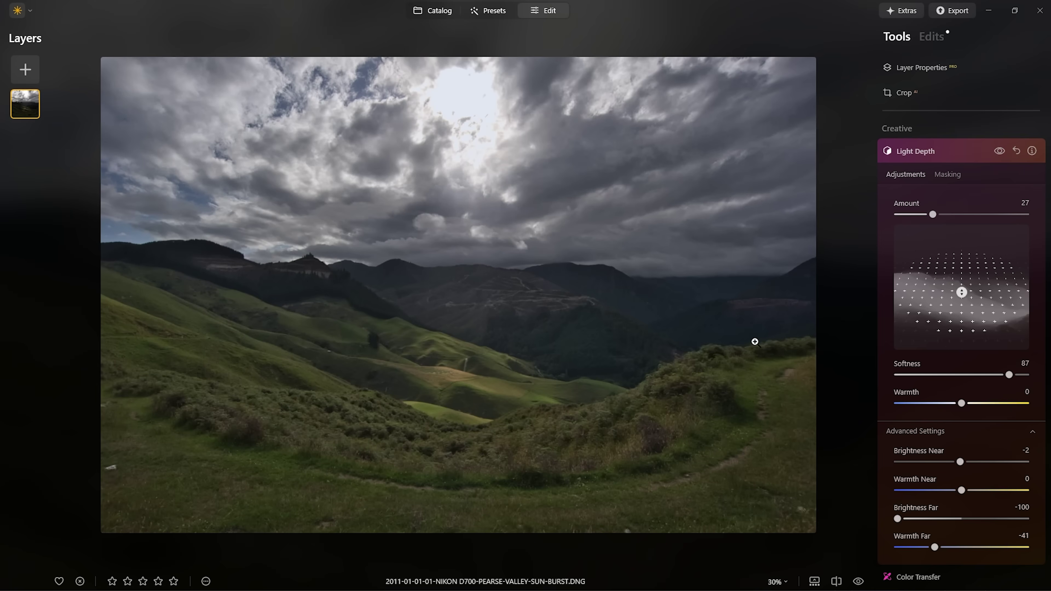
{"action": "mouse_move", "coordinate": [933, 216]}
{"action": "left_mouse_down"}
{"action": "mouse_move", "coordinate": [1027, 215]}
{"action": "mouse_move", "coordinate": [947, 217]}
{"action": "left_mouse_up"}
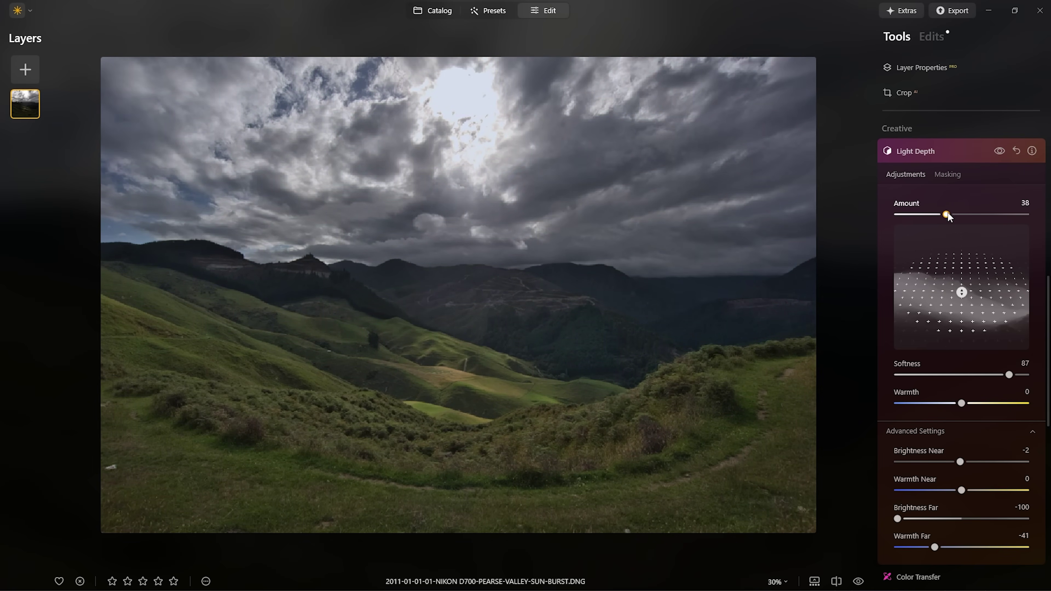
{"action": "mouse_move", "coordinate": [938, 264]}
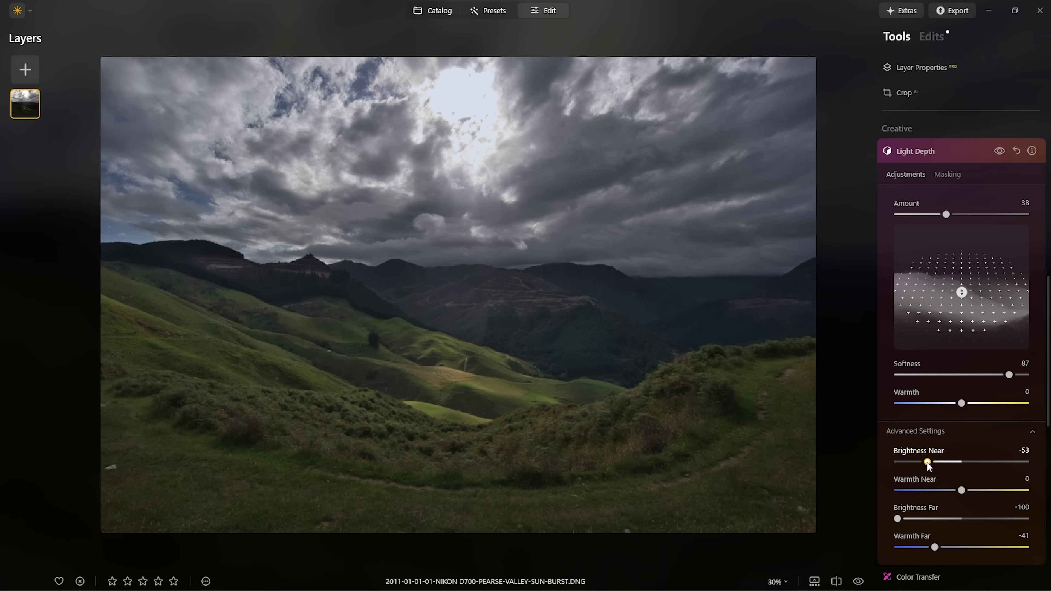
Step: Reshape the depth arc and set Brightness Near -14 and Brightness Far 6
{"action": "left_click_drag", "start_coordinate": [927, 462], "coordinate": [928, 462]}
{"action": "mouse_move", "coordinate": [936, 351]}
{"action": "left_click_drag", "start_coordinate": [960, 334], "coordinate": [961, 317]}
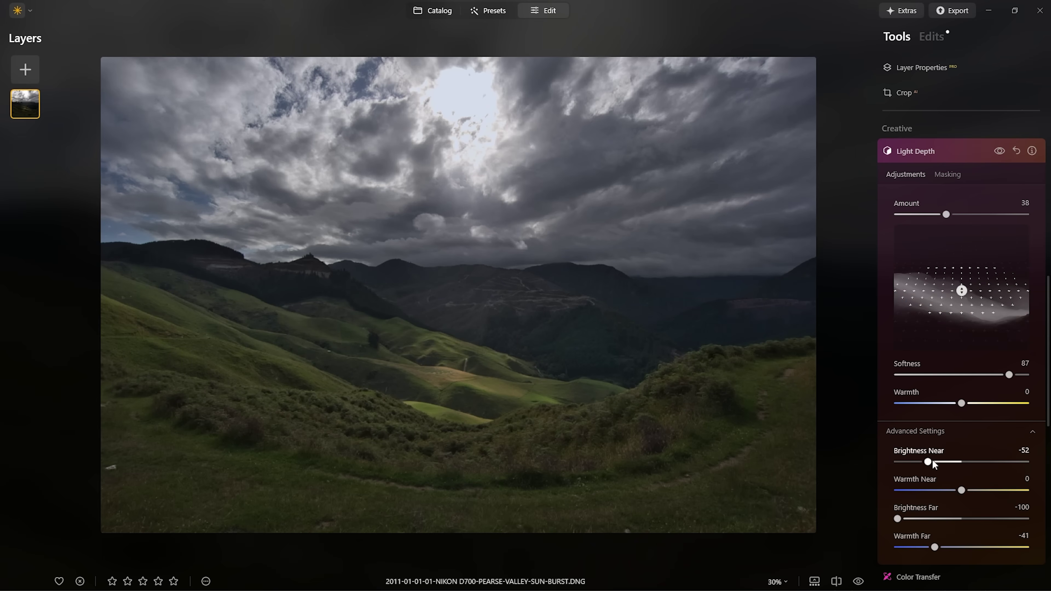
{"action": "left_click_drag", "start_coordinate": [901, 461], "coordinate": [951, 461]}
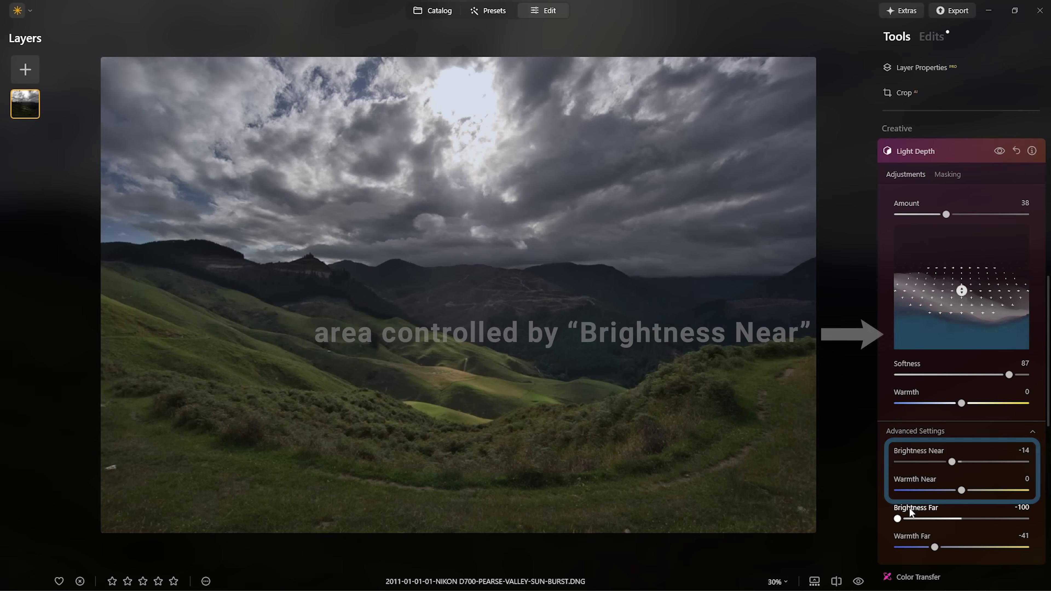
{"action": "left_click_drag", "start_coordinate": [896, 518], "coordinate": [1005, 519]}
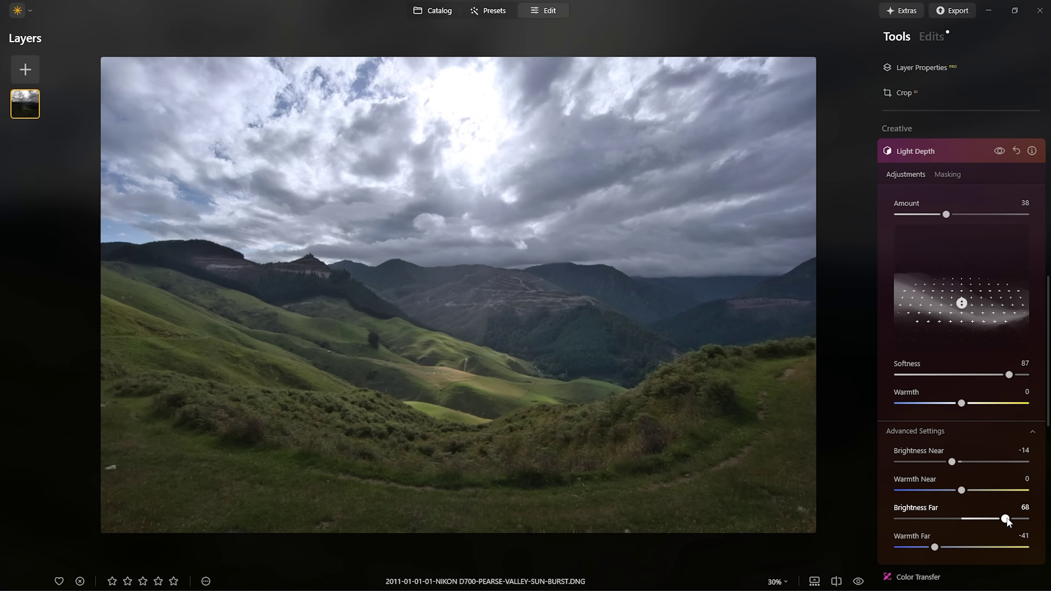
{"action": "left_click_drag", "start_coordinate": [1016, 518], "coordinate": [967, 518]}
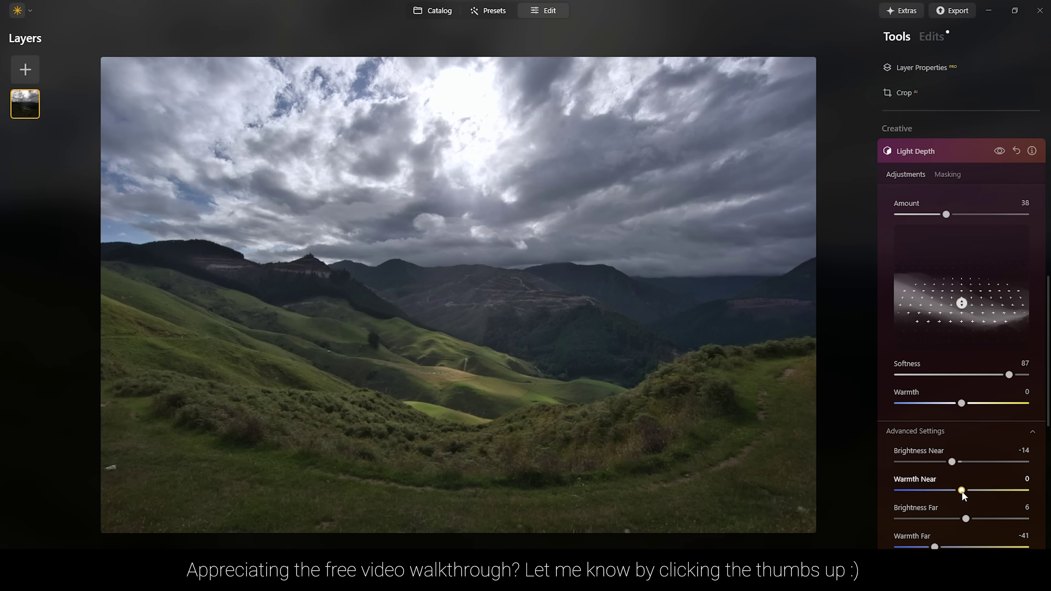
Step: Reset Warmth Near to neutral, set Warmth Far -56 and lower Amount to 31
{"action": "left_click_drag", "start_coordinate": [961, 490], "coordinate": [895, 486]}
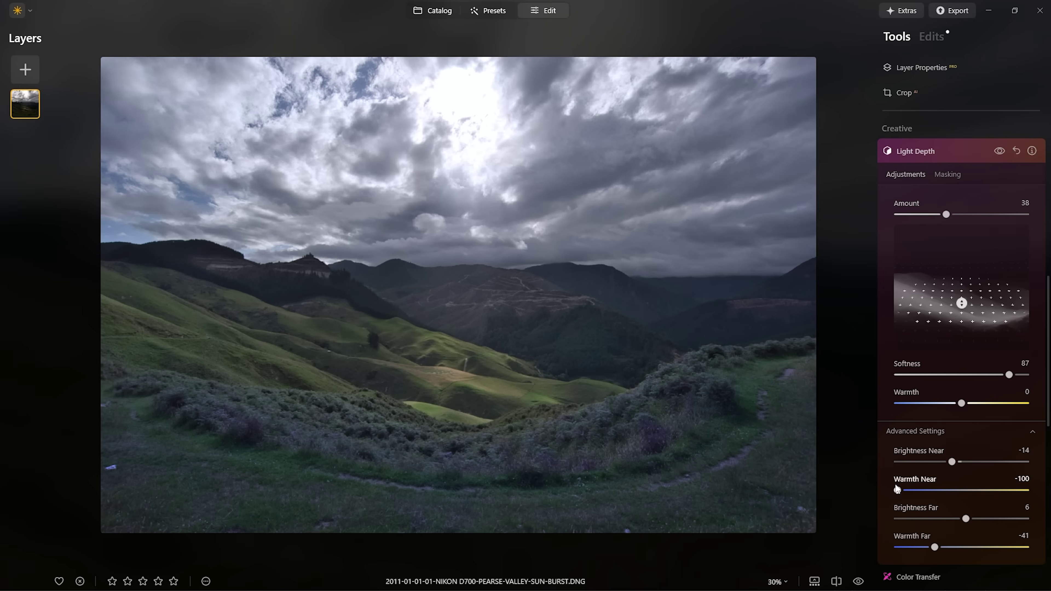
{"action": "double_click", "coordinate": [896, 490]}
{"action": "left_click_drag", "start_coordinate": [934, 546], "coordinate": [923, 547]}
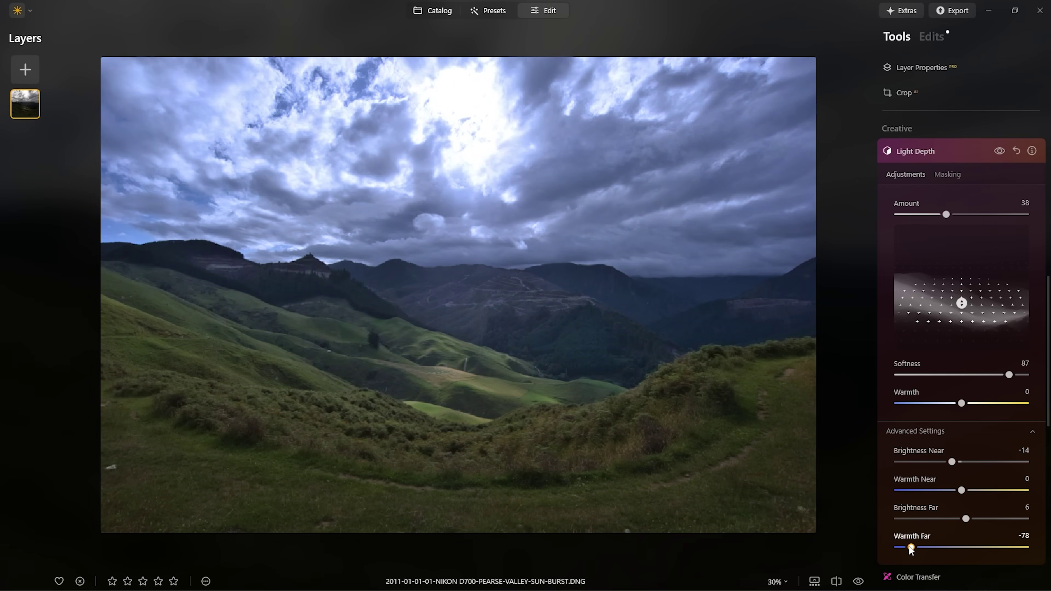
{"action": "left_click_drag", "start_coordinate": [911, 547], "coordinate": [925, 547]}
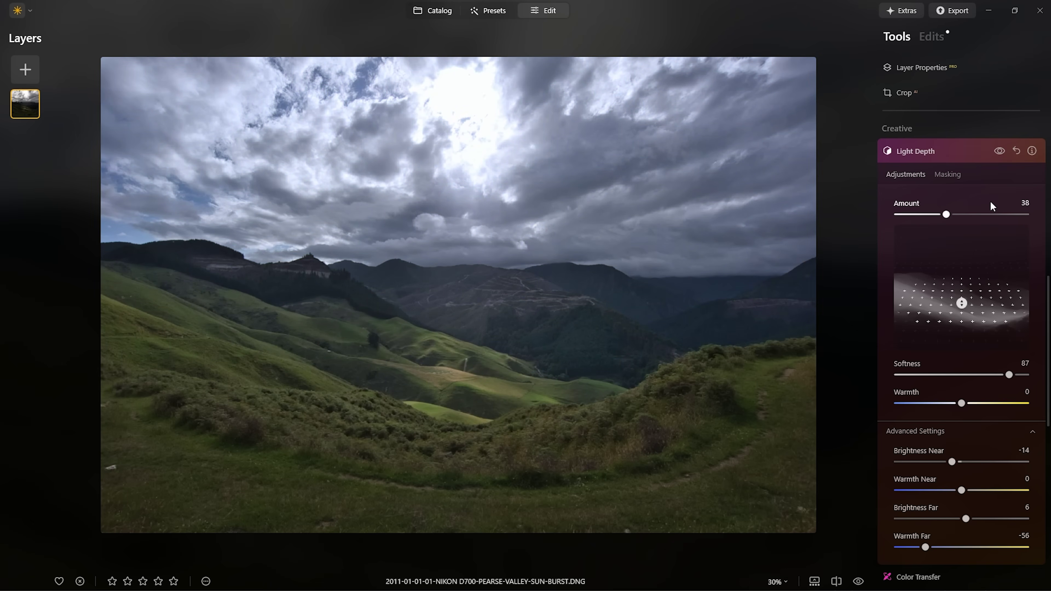
{"action": "mouse_move", "coordinate": [938, 217]}
{"action": "left_mouse_down"}
{"action": "mouse_move", "coordinate": [916, 216]}
{"action": "mouse_move", "coordinate": [938, 215]}
{"action": "left_mouse_up"}
Step: Restart Light Depth from defaults, raise its Amount and lift the depth band, comparing on and off
{"action": "left_click", "coordinate": [969, 147]}
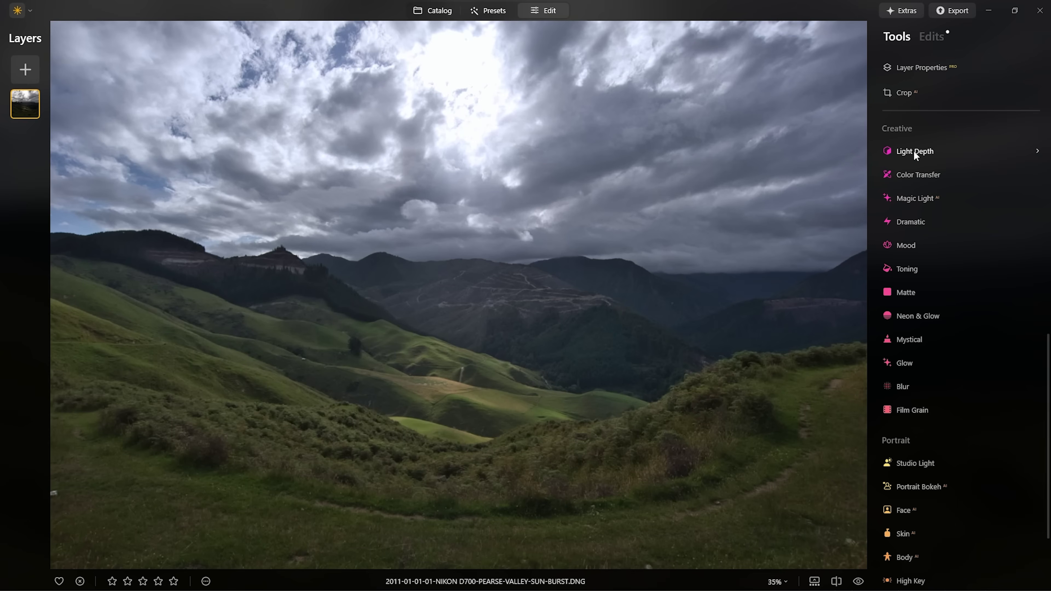
{"action": "left_click", "coordinate": [913, 151]}
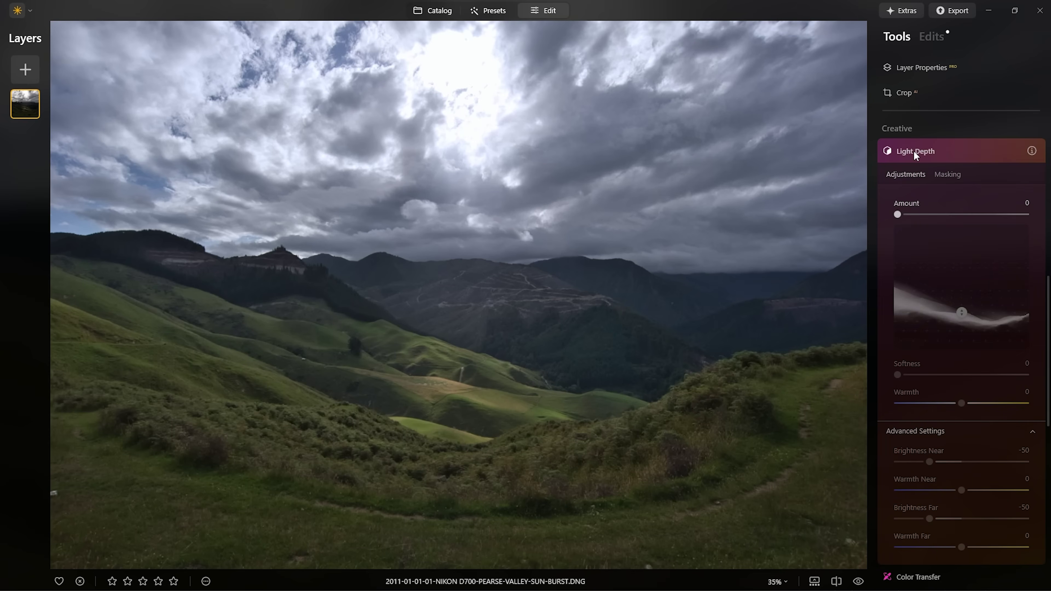
{"action": "left_click_drag", "start_coordinate": [898, 216], "coordinate": [984, 216]}
{"action": "left_click_drag", "start_coordinate": [961, 311], "coordinate": [958, 287]}
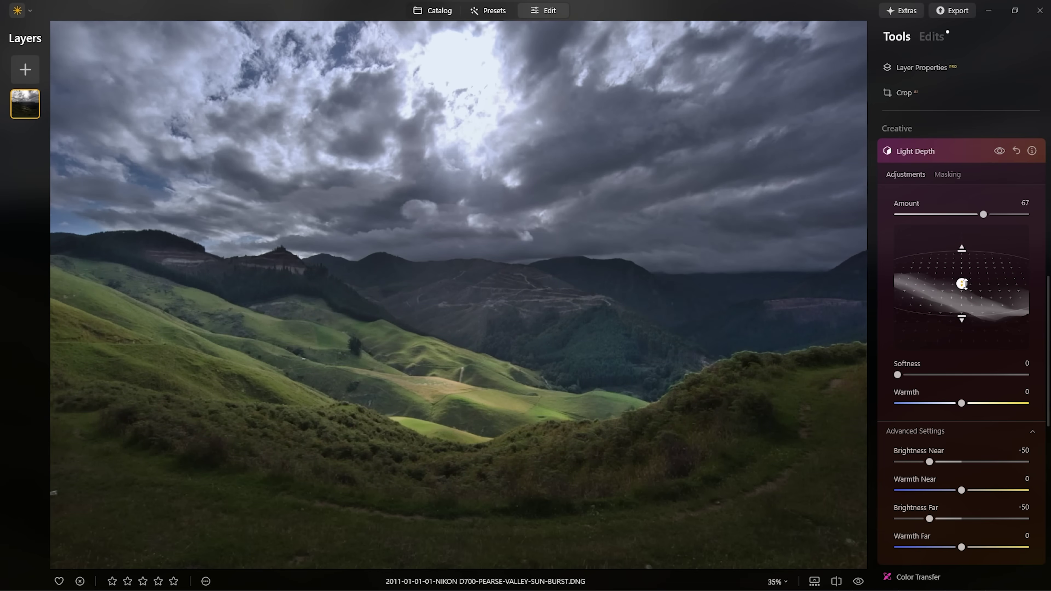
{"action": "left_click", "coordinate": [1000, 151]}
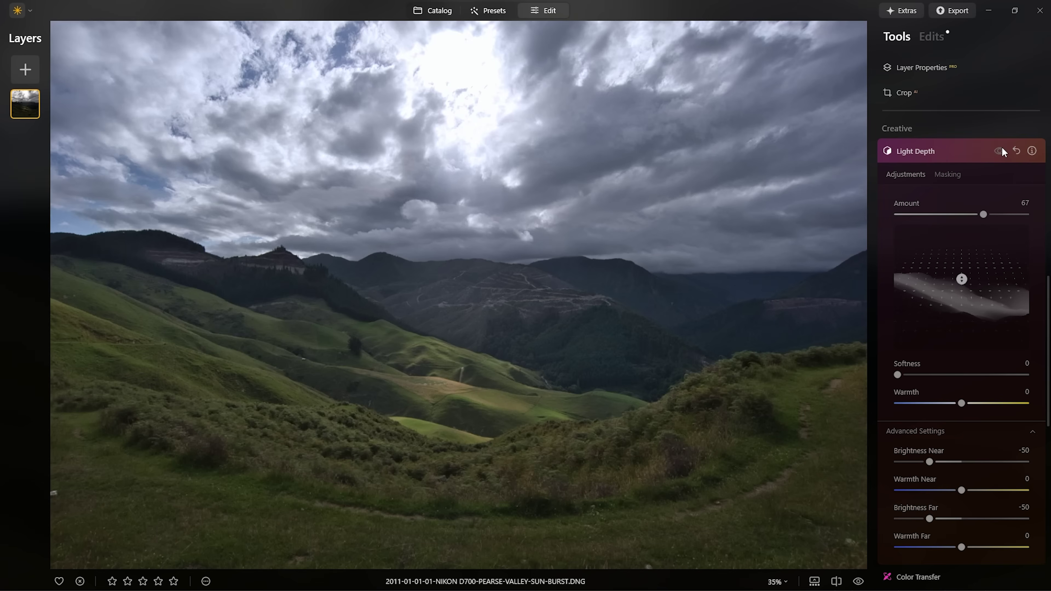
{"action": "left_click", "coordinate": [1000, 150]}
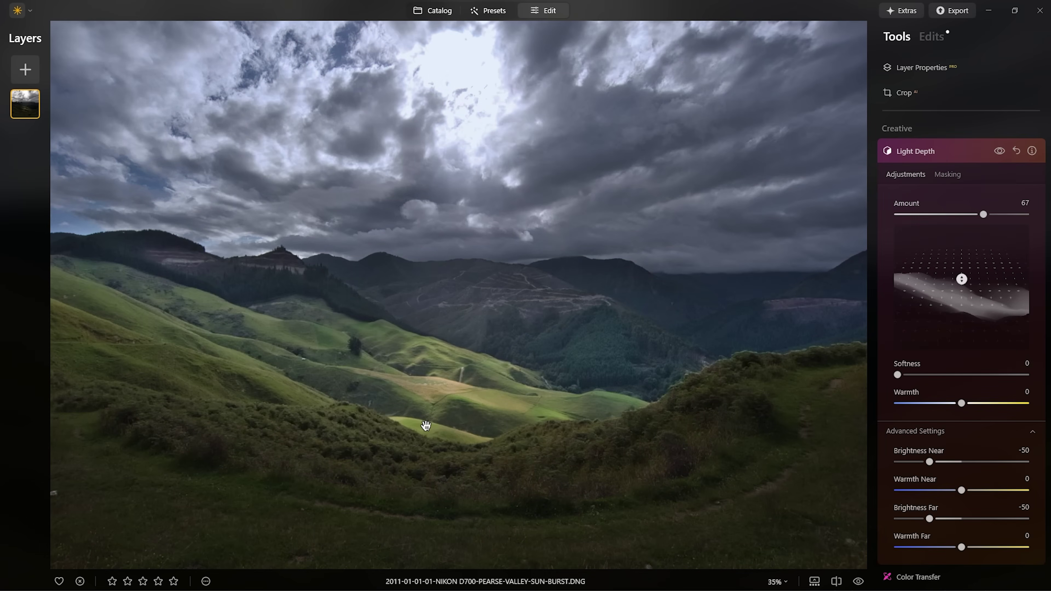
{"action": "left_click", "coordinate": [998, 152]}
{"action": "left_click", "coordinate": [998, 152]}
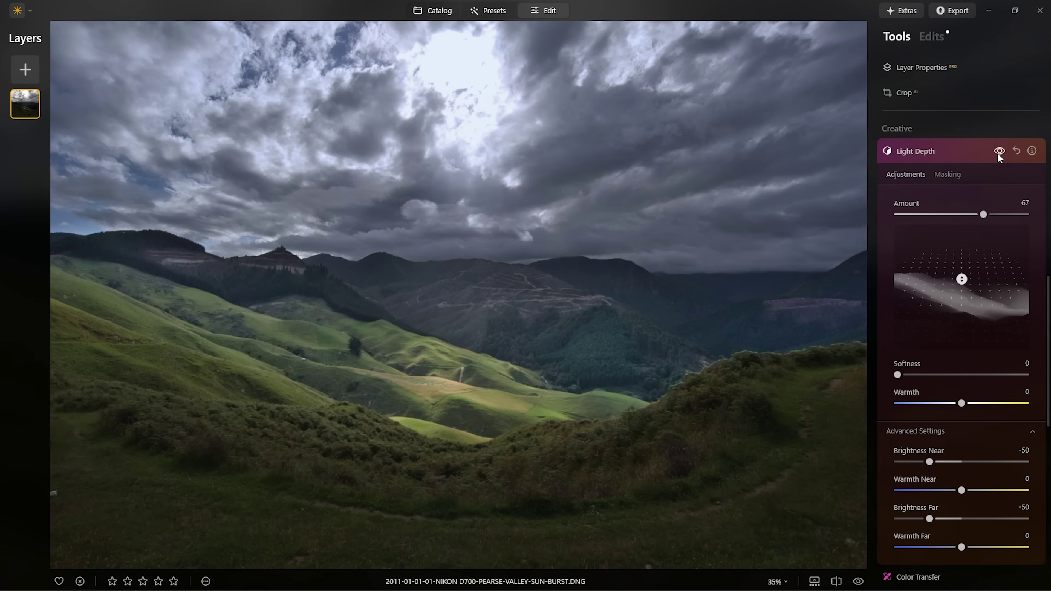
{"action": "left_click", "coordinate": [999, 152]}
{"action": "left_click", "coordinate": [997, 152]}
Step: Set Brightness Near -2 and Brightness Far 0, refine the band, and settle Amount at 55
{"action": "left_click_drag", "start_coordinate": [929, 461], "coordinate": [960, 462]}
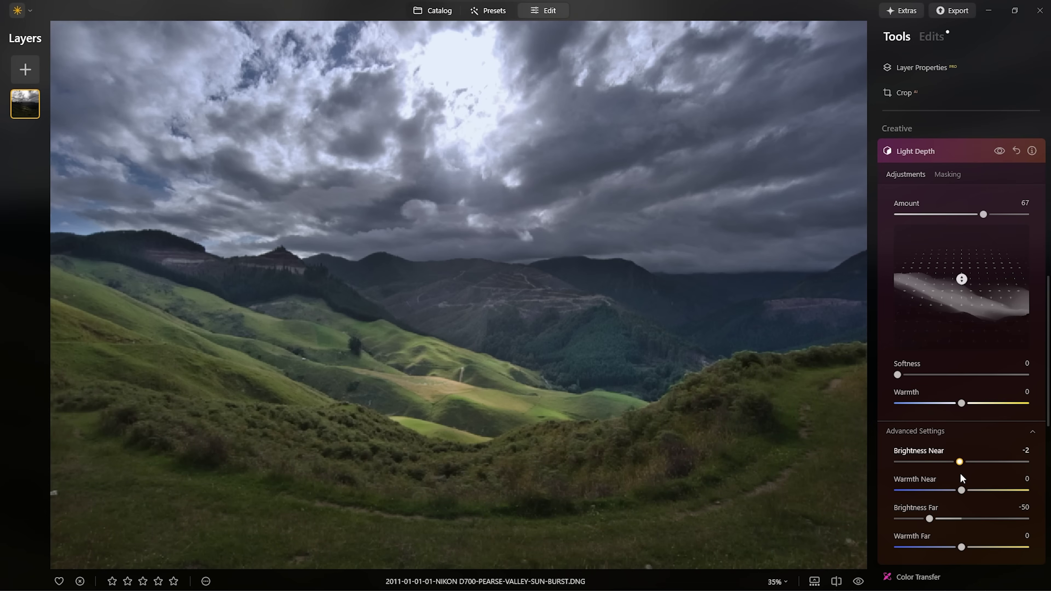
{"action": "left_click_drag", "start_coordinate": [931, 518], "coordinate": [959, 519]}
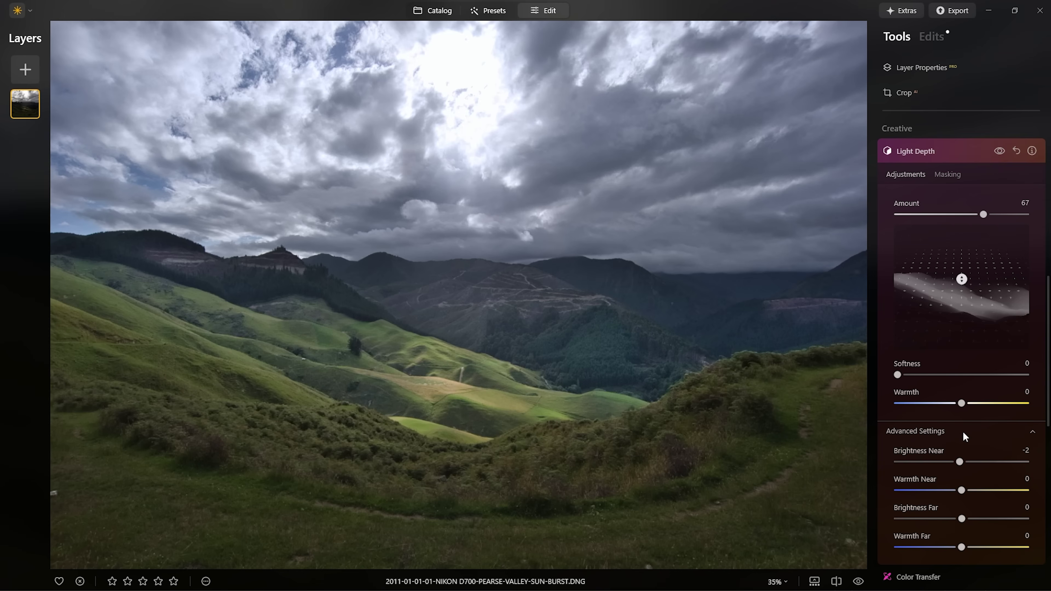
{"action": "left_click_drag", "start_coordinate": [984, 215], "coordinate": [999, 215]}
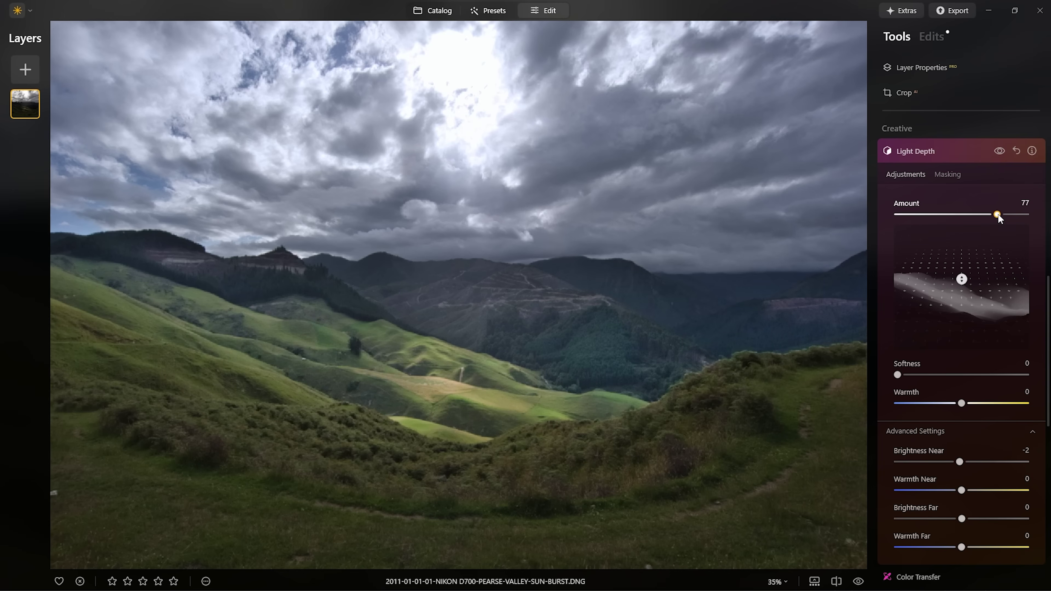
{"action": "mouse_move", "coordinate": [961, 279]}
{"action": "mouse_move", "coordinate": [961, 279]}
{"action": "left_mouse_down"}
{"action": "mouse_move", "coordinate": [962, 300]}
{"action": "mouse_move", "coordinate": [960, 287]}
{"action": "left_mouse_up"}
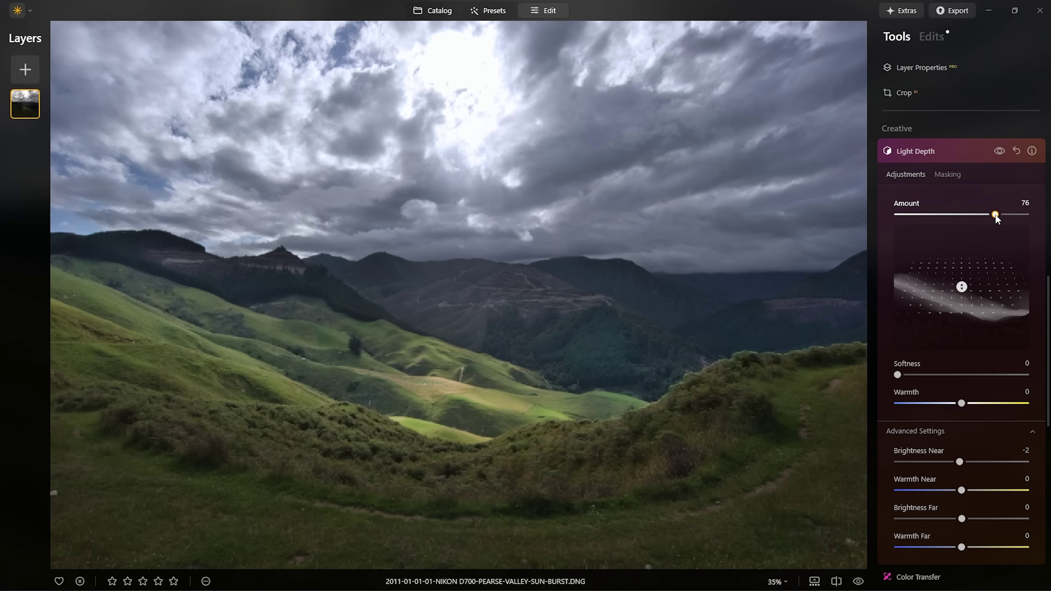
{"action": "left_click_drag", "start_coordinate": [999, 215], "coordinate": [968, 214]}
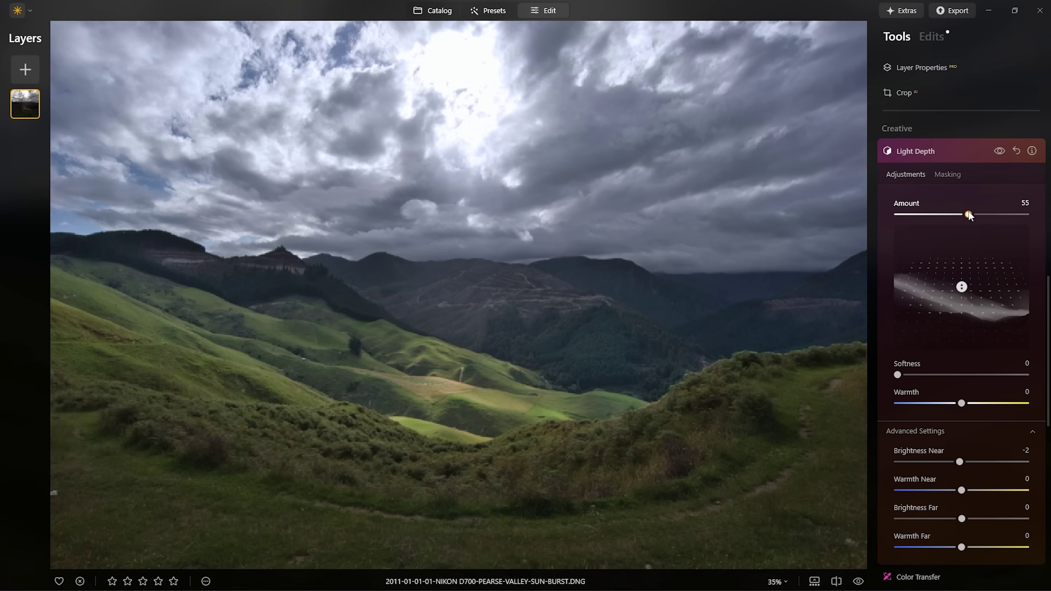
Step: Draw a large radial gradient mask for Light Depth centred on the mid-photo valley
{"action": "left_click", "coordinate": [954, 178]}
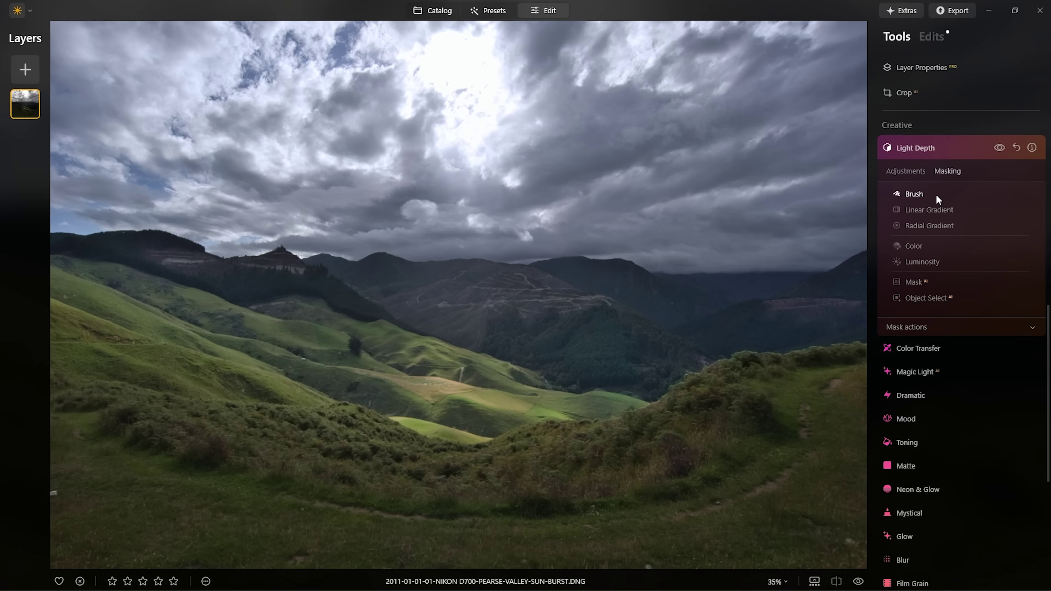
{"action": "left_click", "coordinate": [930, 225]}
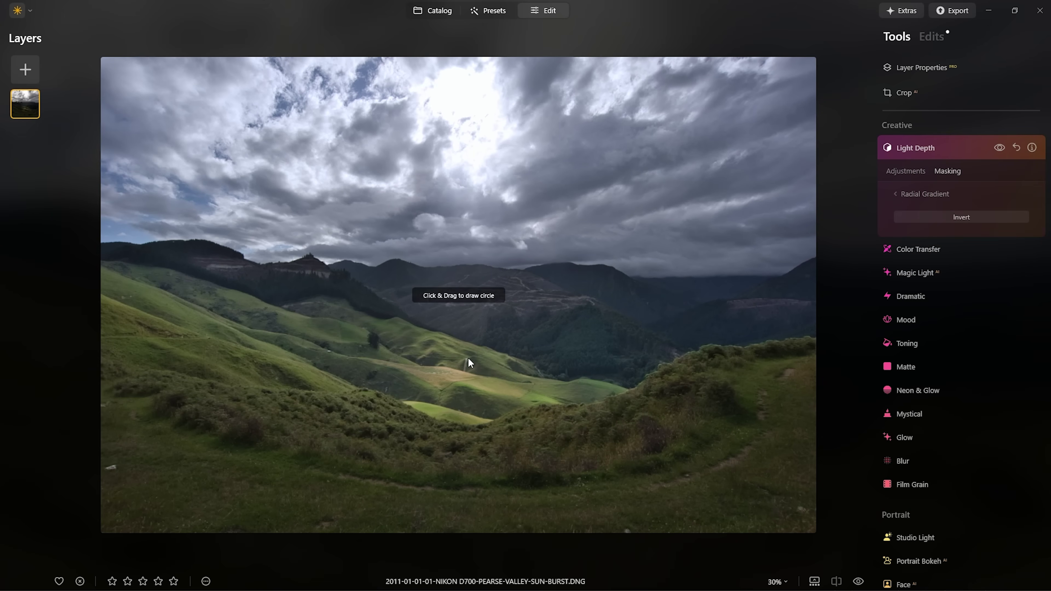
{"action": "left_click_drag", "start_coordinate": [442, 347], "coordinate": [501, 258]}
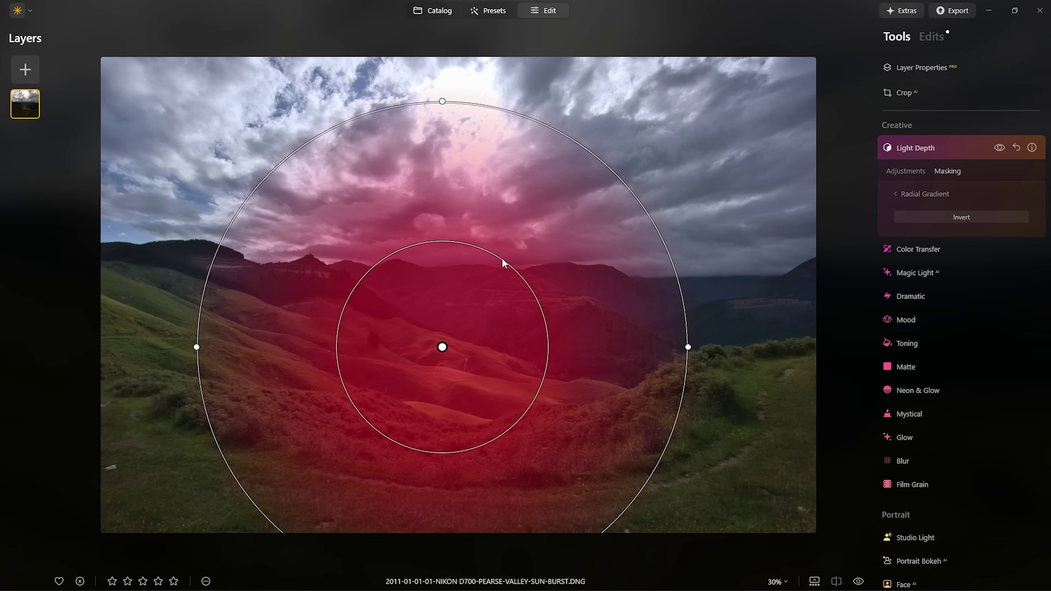
{"action": "mouse_move", "coordinate": [442, 347]}
{"action": "left_mouse_down"}
{"action": "mouse_move", "coordinate": [400, 293]}
{"action": "mouse_move", "coordinate": [383, 327]}
{"action": "mouse_move", "coordinate": [441, 321]}
{"action": "mouse_move", "coordinate": [458, 342]}
{"action": "mouse_move", "coordinate": [455, 333]}
{"action": "mouse_move", "coordinate": [456, 344]}
{"action": "mouse_move", "coordinate": [431, 343]}
{"action": "left_mouse_up"}
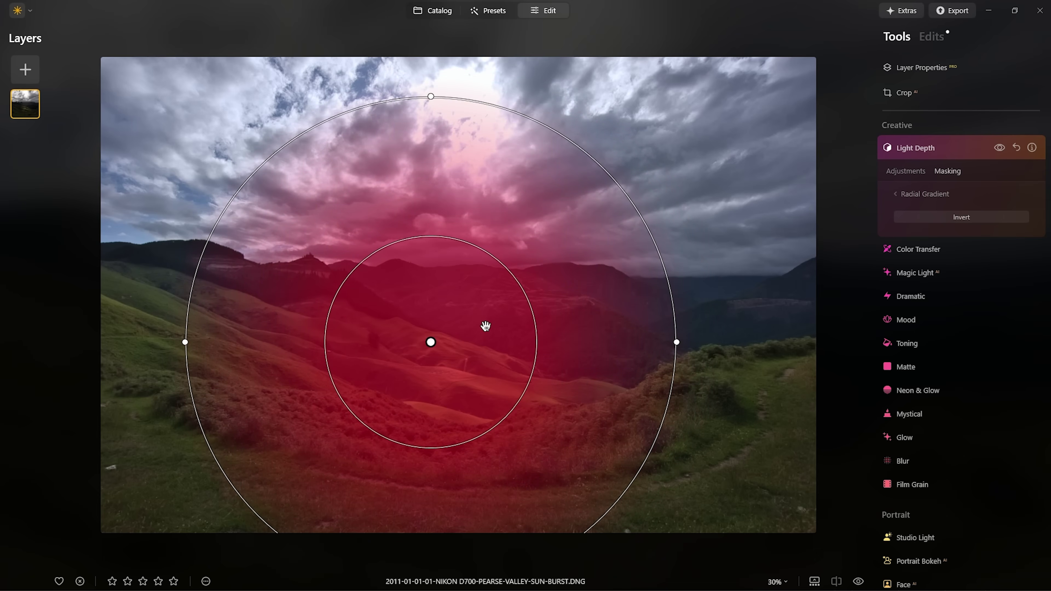
{"action": "left_click", "coordinate": [898, 194]}
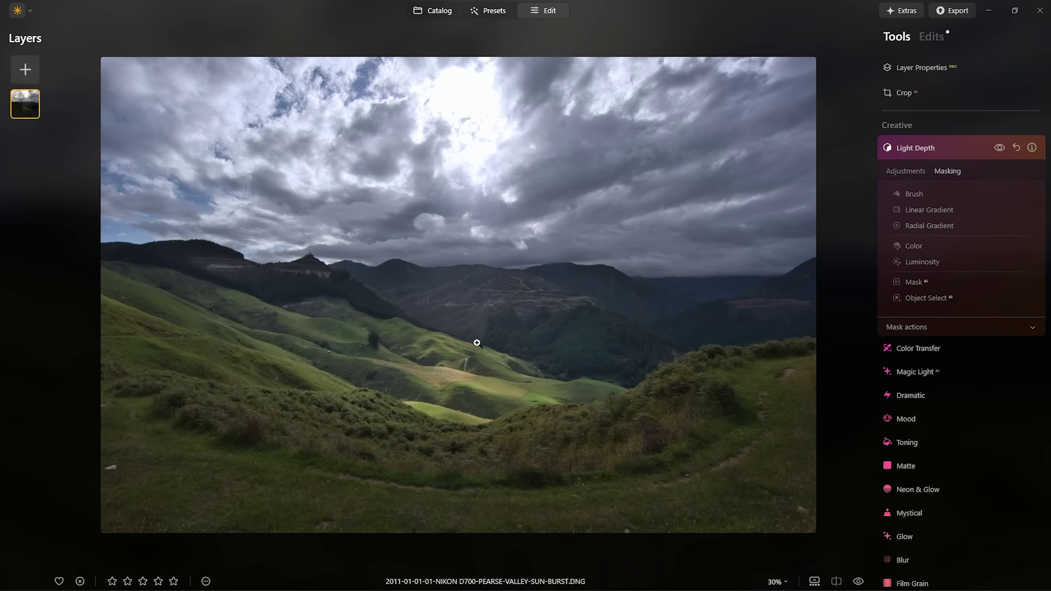
Step: Zoom in to check the masked result and preview the photo without Light Depth
{"action": "left_click", "coordinate": [711, 349]}
{"action": "left_click", "coordinate": [662, 343]}
{"action": "left_click", "coordinate": [999, 148]}
{"action": "left_click", "coordinate": [997, 149]}
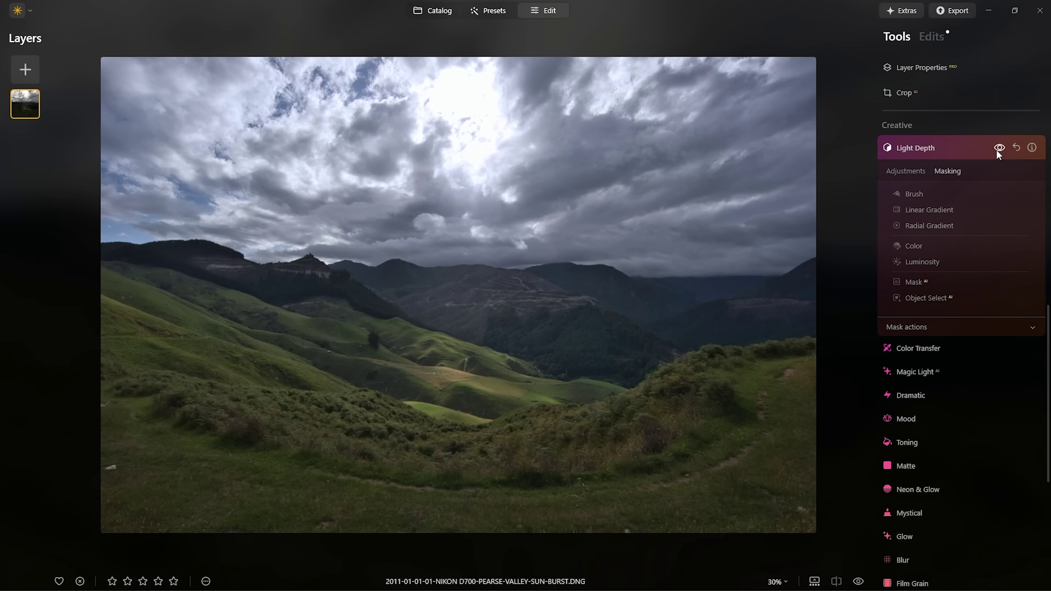
{"action": "left_click", "coordinate": [933, 226]}
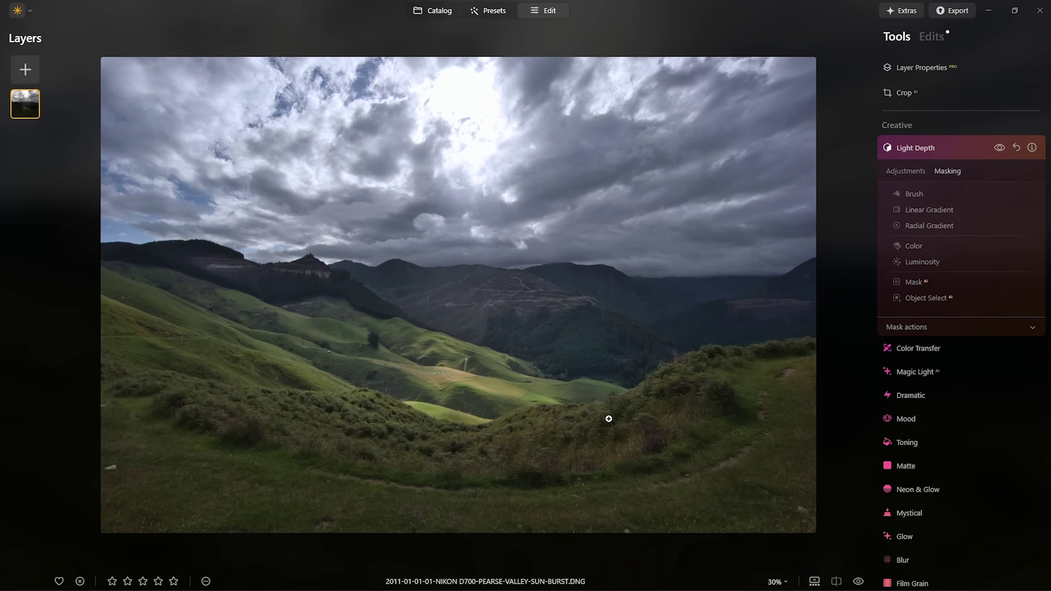
Step: Set Light Depth Amount to 61, raise the depth band and set transition Softness to 74
{"action": "left_click", "coordinate": [964, 144]}
{"action": "left_click", "coordinate": [954, 142]}
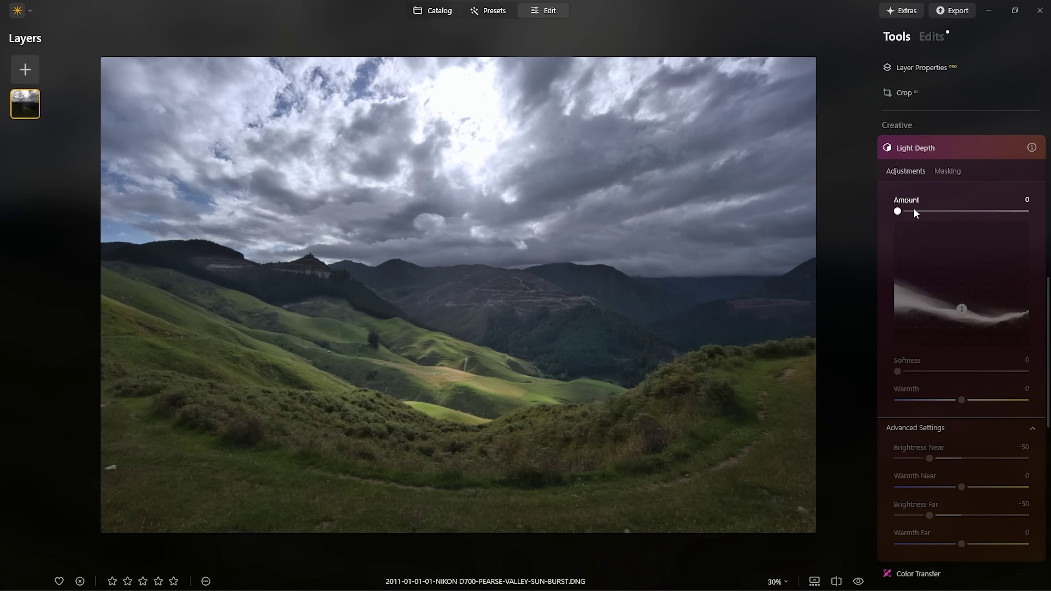
{"action": "left_click_drag", "start_coordinate": [902, 214], "coordinate": [978, 221]}
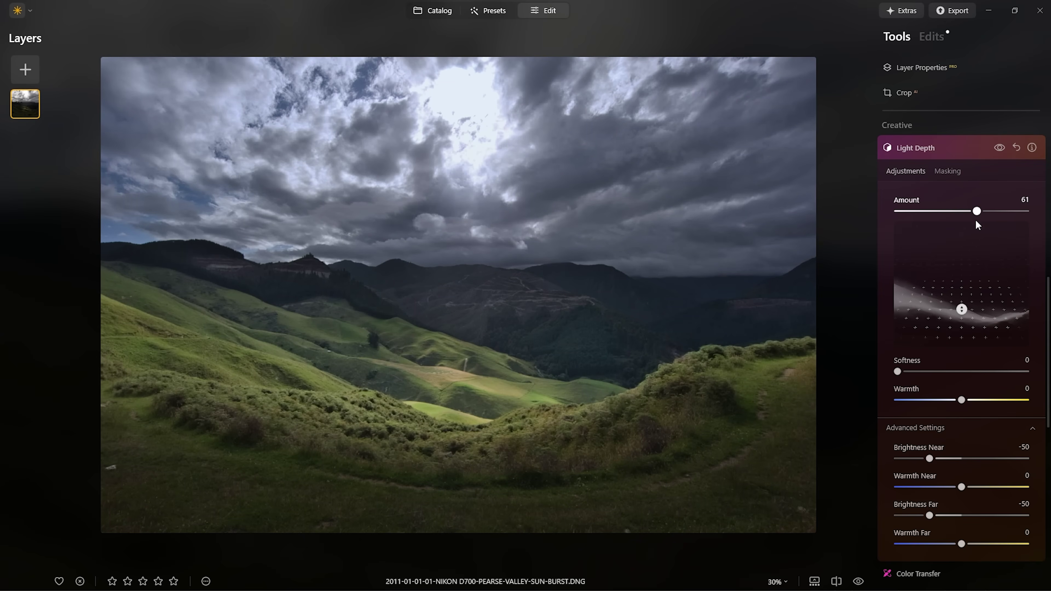
{"action": "left_click_drag", "start_coordinate": [961, 309], "coordinate": [961, 289]}
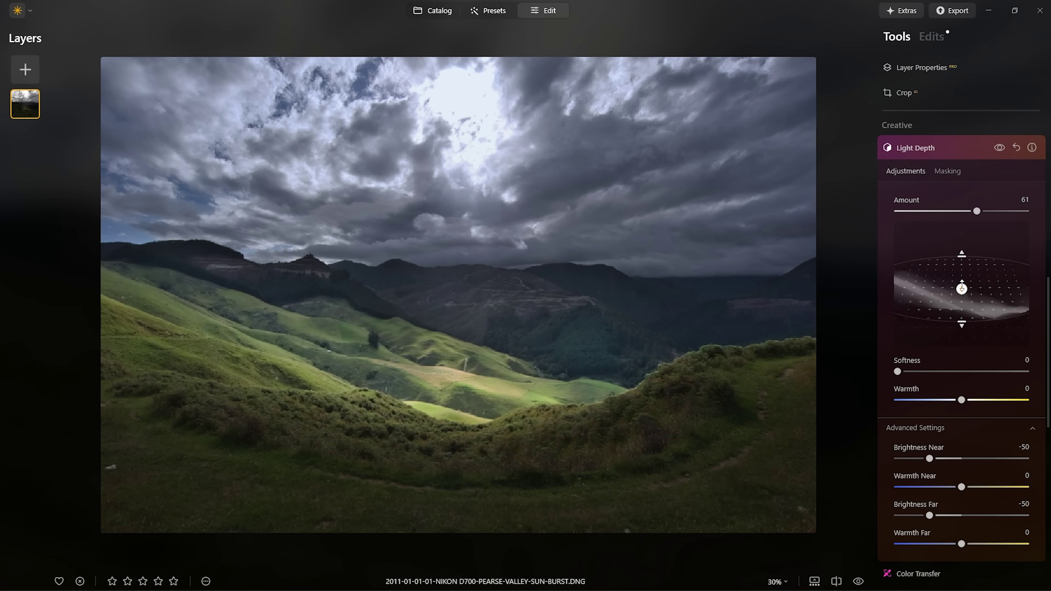
{"action": "scroll", "coordinate": [959, 336], "scroll_direction": "down", "scroll_amount": 2}
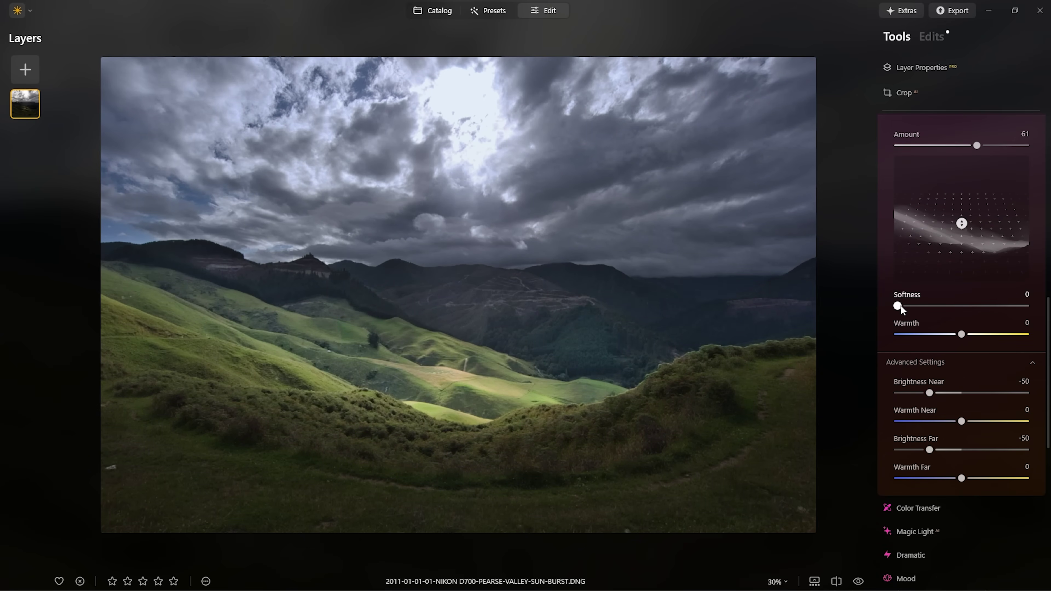
{"action": "scroll", "coordinate": [913, 303], "scroll_direction": "up", "scroll_amount": 2}
{"action": "left_click_drag", "start_coordinate": [900, 304], "coordinate": [974, 311]}
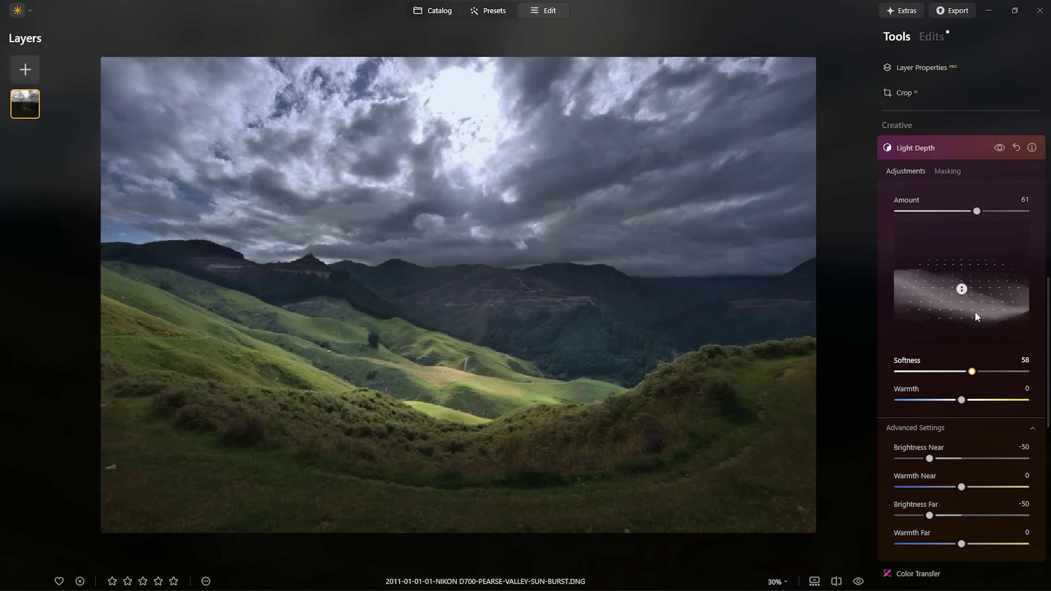
{"action": "left_click_drag", "start_coordinate": [990, 375], "coordinate": [993, 371]}
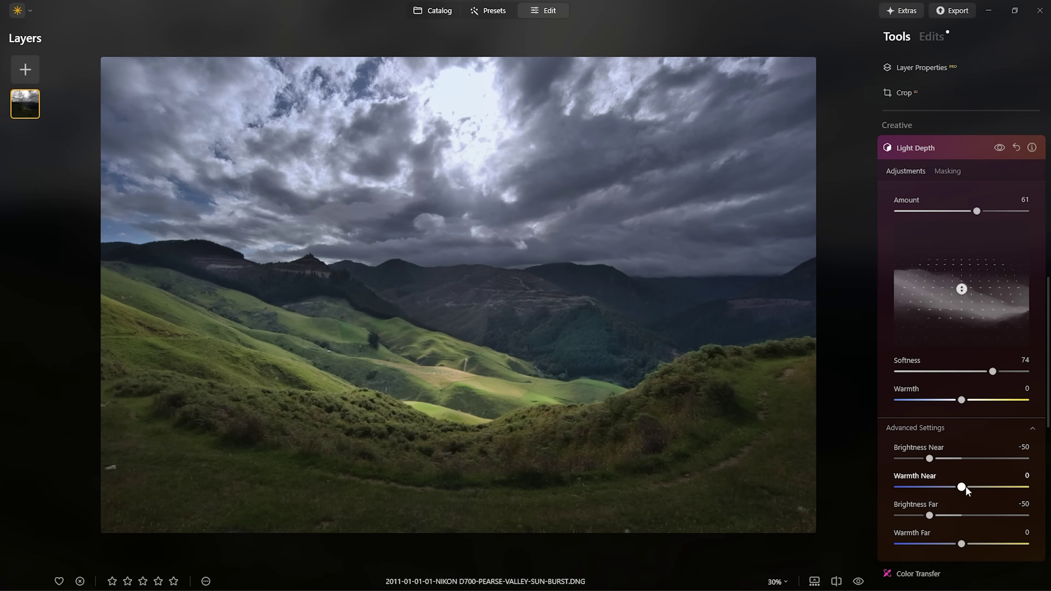
Step: Lower near and far brightness to -50, raise Warmth to 33, and compare with the effect hidden
{"action": "left_click_drag", "start_coordinate": [966, 487], "coordinate": [915, 520]}
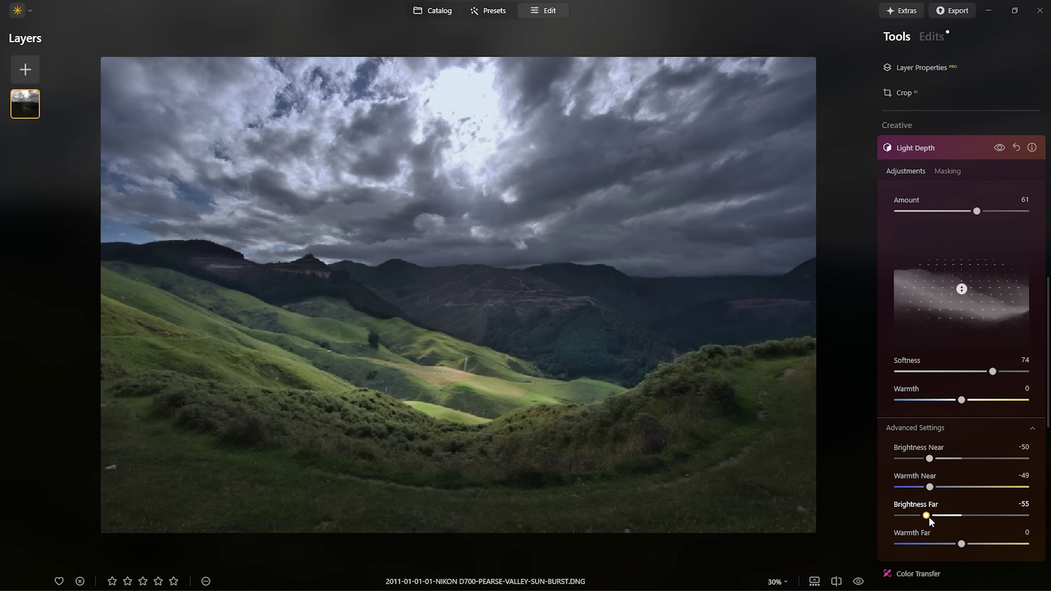
{"action": "left_click_drag", "start_coordinate": [928, 517], "coordinate": [944, 516]}
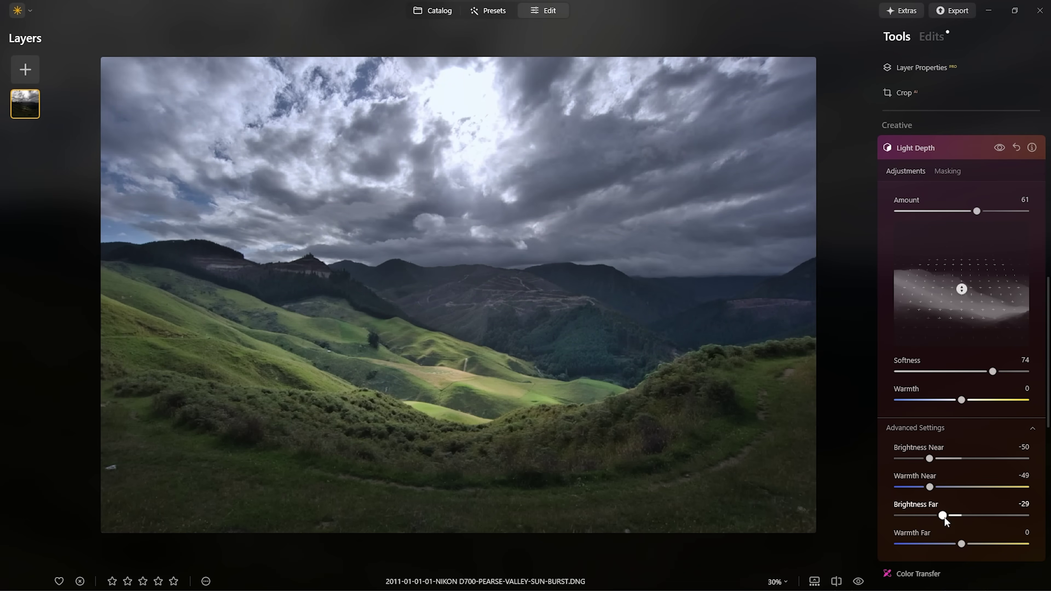
{"action": "double_click", "coordinate": [943, 516]}
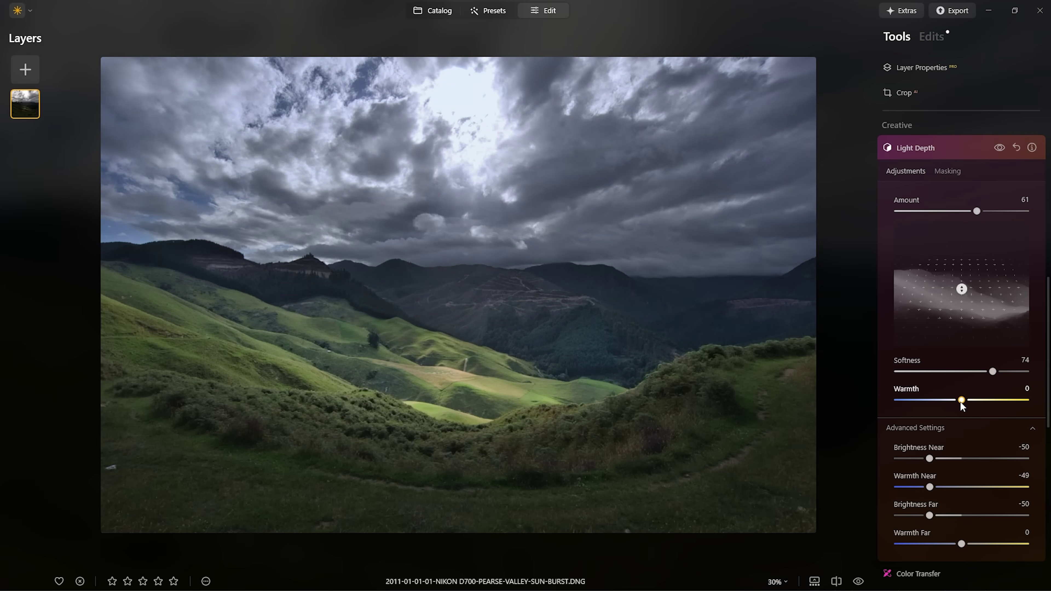
{"action": "left_click_drag", "start_coordinate": [960, 402], "coordinate": [984, 400]}
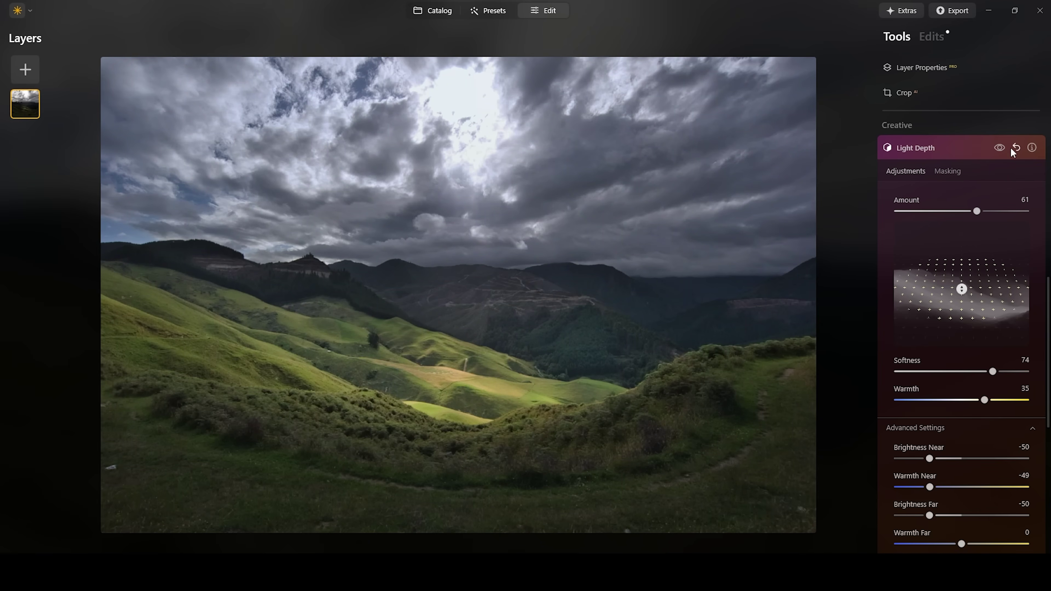
{"action": "left_click", "coordinate": [1001, 150]}
{"action": "left_click", "coordinate": [999, 148]}
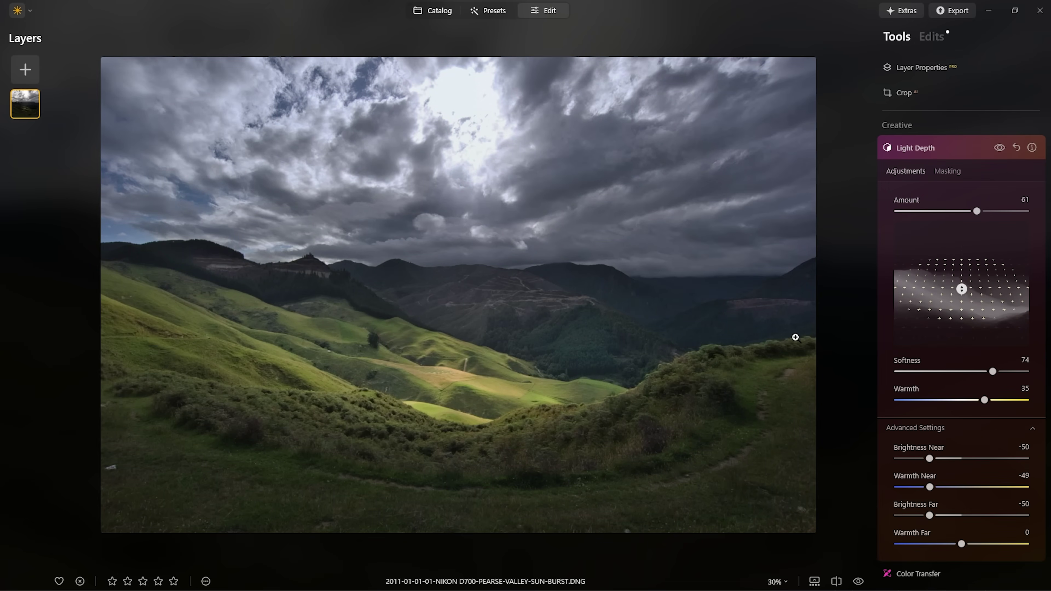
Step: Add an erasing brush mask to Light Depth and erase it across the central hills
{"action": "left_click", "coordinate": [946, 171]}
{"action": "left_click", "coordinate": [914, 197]}
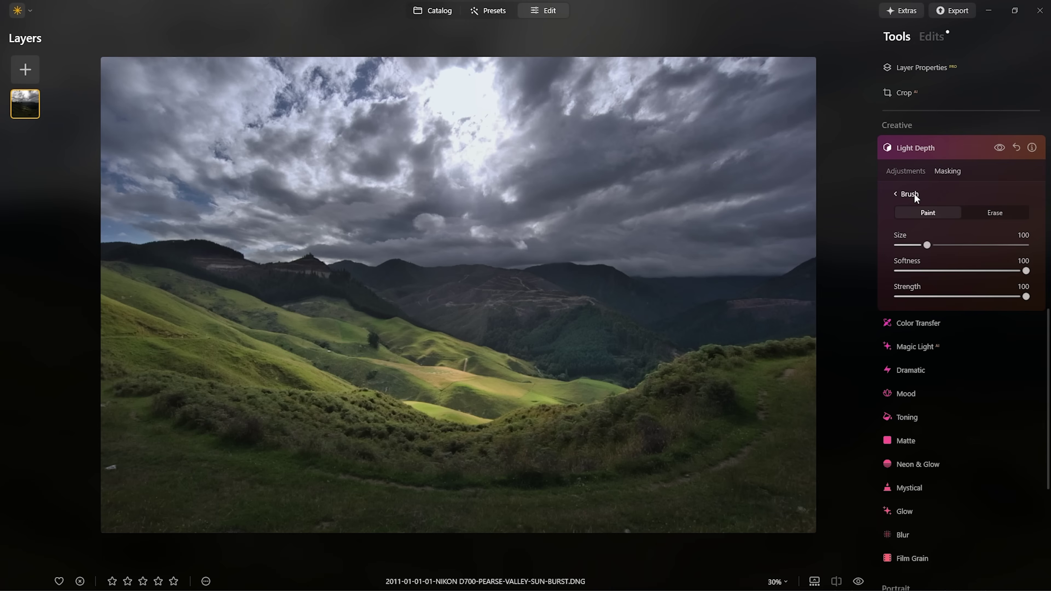
{"action": "left_click", "coordinate": [995, 213]}
{"action": "left_click", "coordinate": [655, 370]}
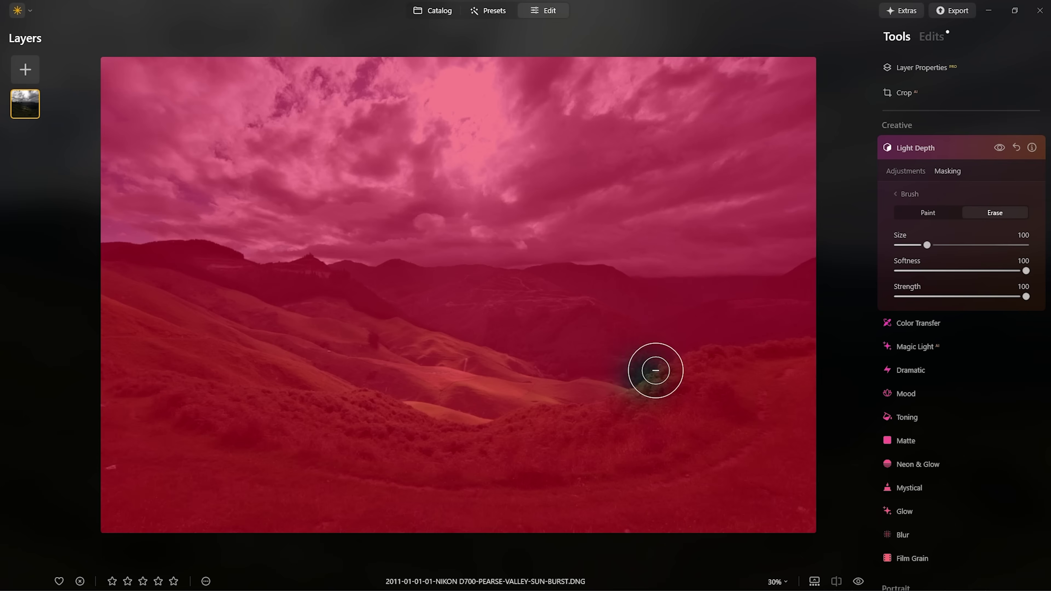
{"action": "mouse_move", "coordinate": [655, 370]}
{"action": "left_mouse_down"}
{"action": "mouse_move", "coordinate": [692, 349]}
{"action": "mouse_move", "coordinate": [755, 335]}
{"action": "left_mouse_up"}
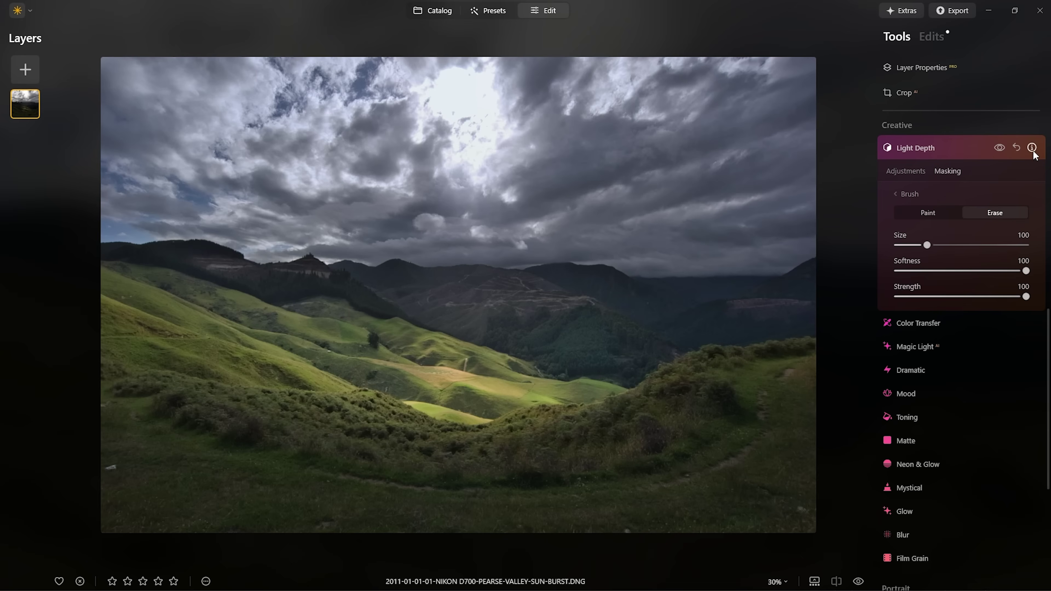
{"action": "left_click", "coordinate": [1003, 147]}
{"action": "left_click", "coordinate": [1003, 148]}
Step: Set brush Strength to 43, enlarge the brush, and erase Light Depth from the left-edge slopes
{"action": "left_click", "coordinate": [959, 297]}
{"action": "left_click_drag", "start_coordinate": [959, 296], "coordinate": [952, 296]}
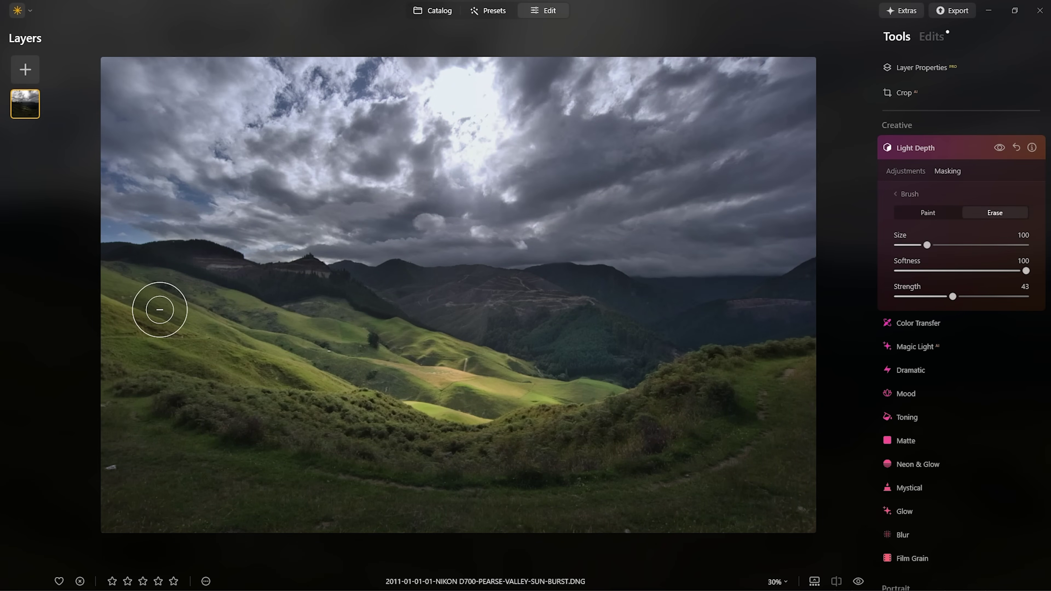
{"action": "key", "text": "bracketright"}
{"action": "key", "text": "bracketright"}
{"action": "key", "text": "bracketright"}
{"action": "key", "text": "bracketright"}
{"action": "key", "text": "bracketright"}
{"action": "key", "text": "bracketright"}
{"action": "key", "text": "bracketright"}
{"action": "key", "text": "bracketright"}
{"action": "key", "text": "bracketright"}
{"action": "key", "text": "bracketright"}
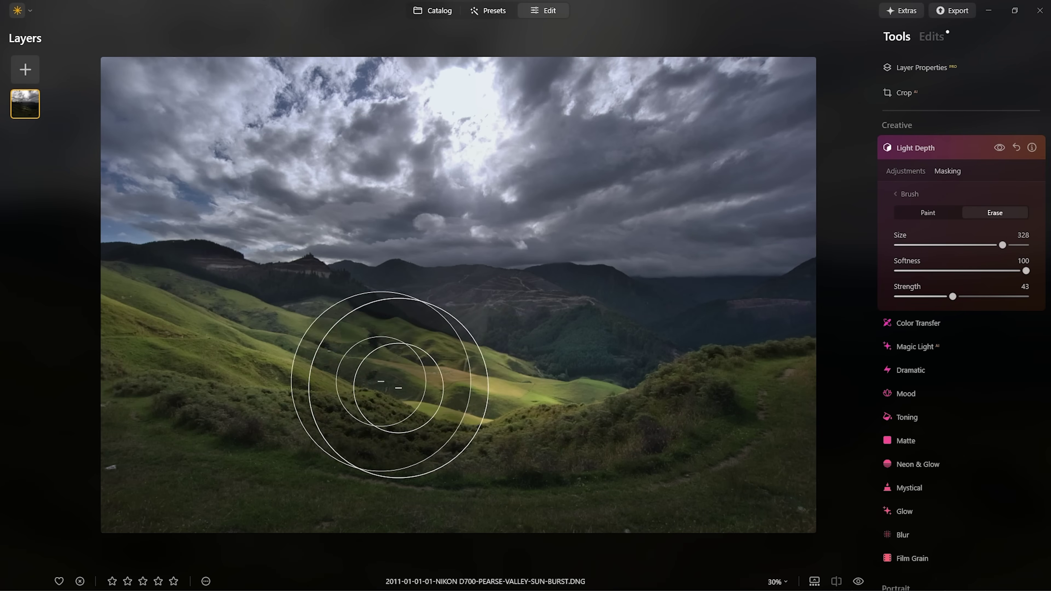
{"action": "mouse_move", "coordinate": [145, 270]}
{"action": "left_mouse_down"}
{"action": "mouse_move", "coordinate": [199, 436]}
{"action": "mouse_move", "coordinate": [145, 300]}
{"action": "mouse_move", "coordinate": [104, 316]}
{"action": "mouse_move", "coordinate": [106, 301]}
{"action": "left_mouse_up"}
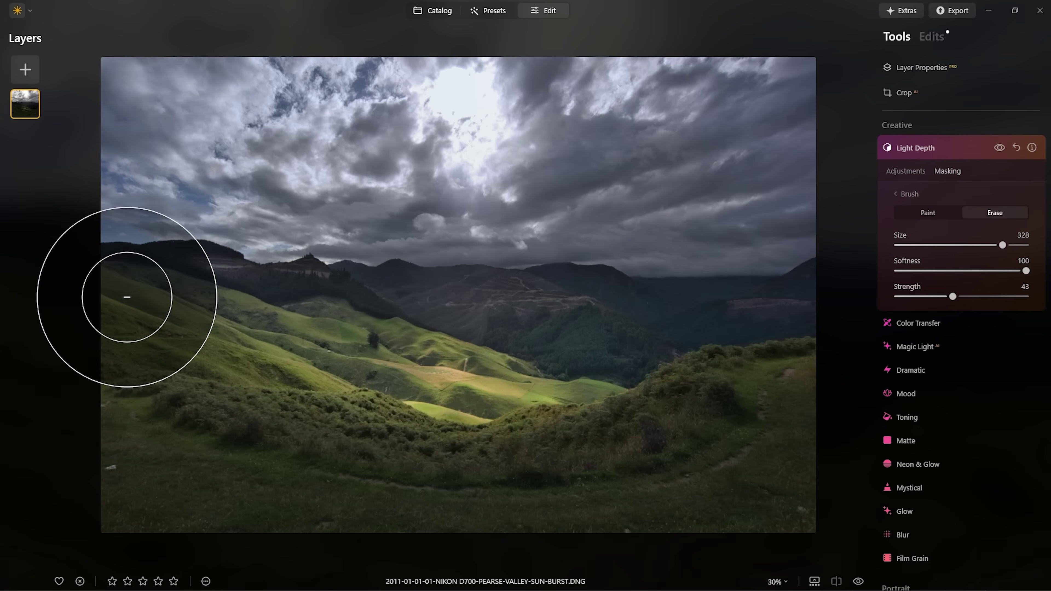
{"action": "left_click", "coordinate": [973, 149]}
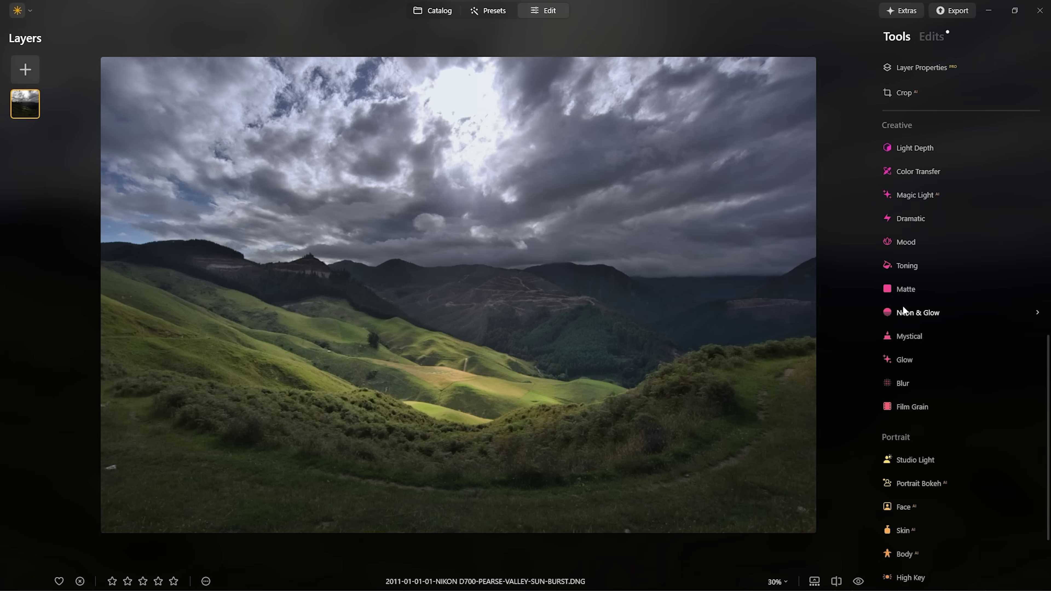
Step: Use the Erase tool to remove a small marked area at the bottom of the photo
{"action": "scroll", "coordinate": [902, 306], "scroll_direction": "up", "scroll_amount": 5}
{"action": "scroll", "coordinate": [902, 305], "scroll_direction": "up", "scroll_amount": 1}
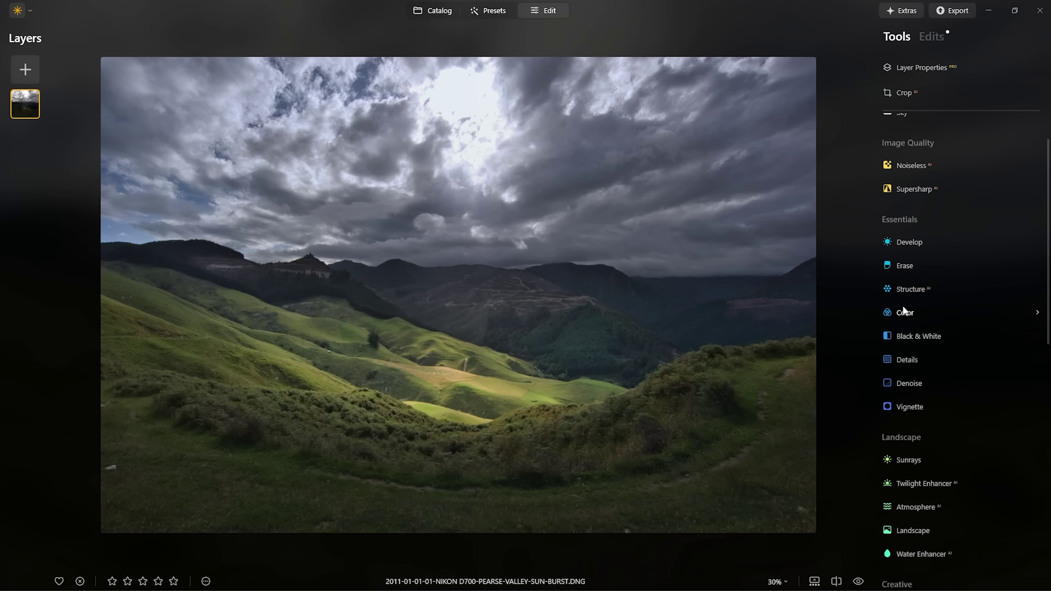
{"action": "left_click", "coordinate": [905, 266]}
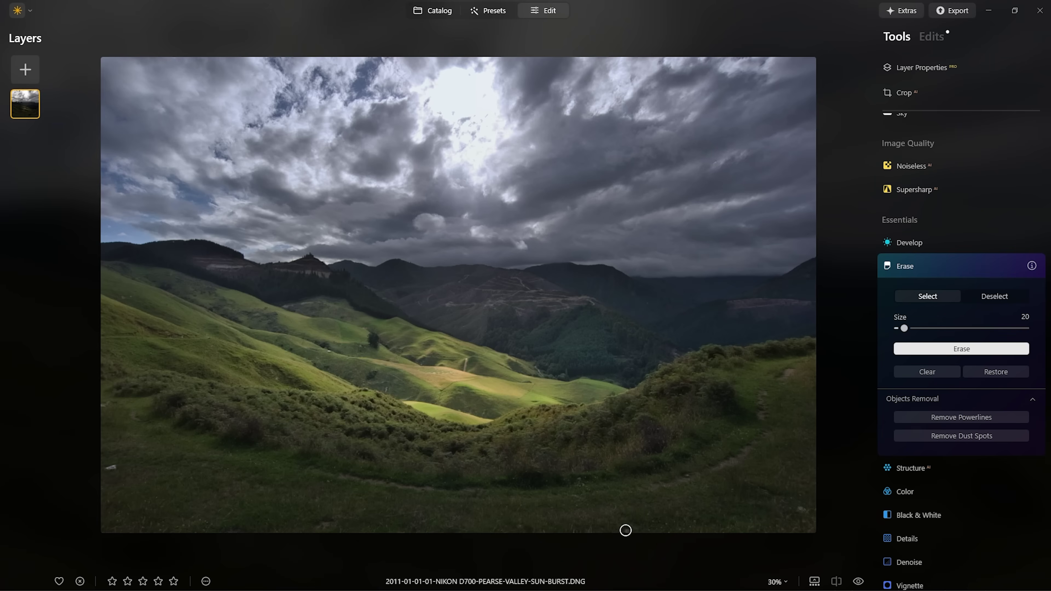
{"action": "left_click", "coordinate": [626, 530]}
{"action": "left_click", "coordinate": [916, 351]}
Step: Zoom into the bottom-left grass and erase the white stone plus its leftovers at the left edge
{"action": "scroll", "coordinate": [89, 474], "scroll_direction": "up", "scroll_amount": 3}
{"action": "mouse_move", "coordinate": [86, 467]}
{"action": "left_mouse_down"}
{"action": "mouse_move", "coordinate": [228, 438]}
{"action": "mouse_move", "coordinate": [228, 427]}
{"action": "left_mouse_up"}
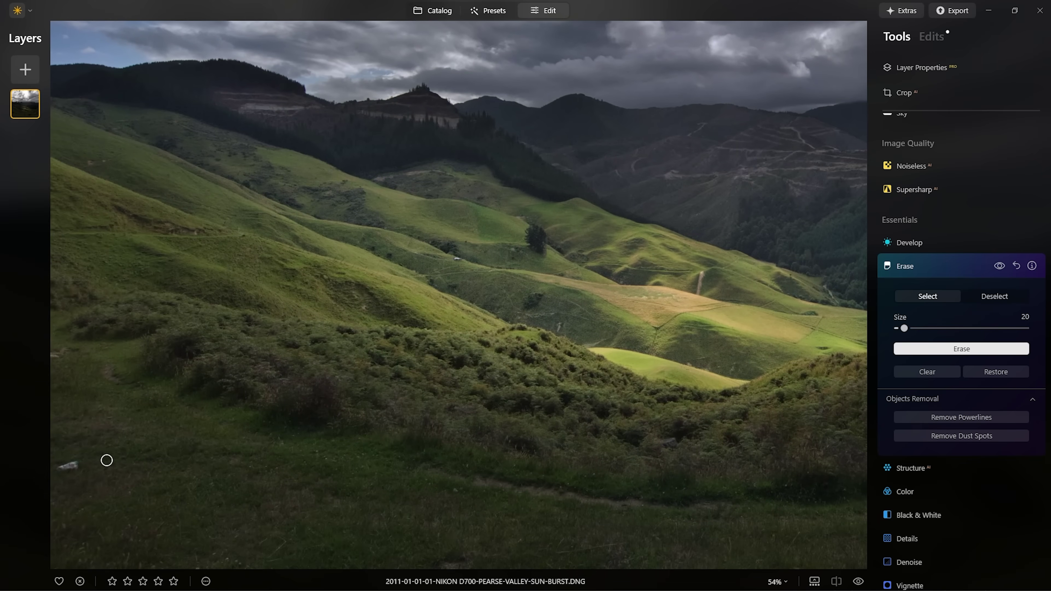
{"action": "left_click_drag", "start_coordinate": [68, 463], "coordinate": [77, 462]}
{"action": "left_click", "coordinate": [987, 349]}
{"action": "left_click_drag", "start_coordinate": [66, 342], "coordinate": [51, 359]}
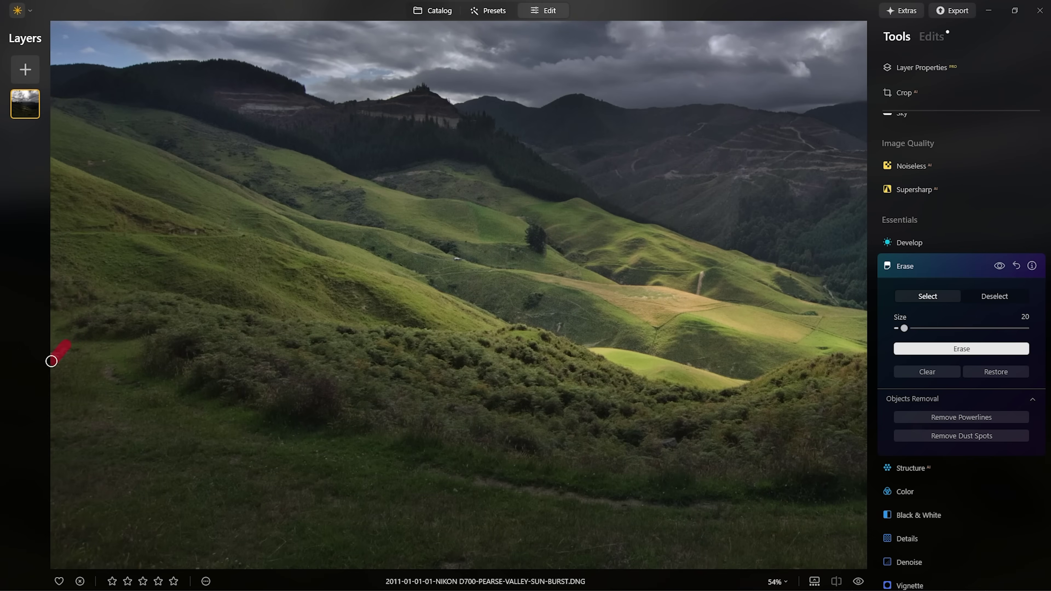
{"action": "left_click", "coordinate": [948, 349]}
{"action": "scroll", "coordinate": [277, 380], "scroll_direction": "down", "scroll_amount": 2}
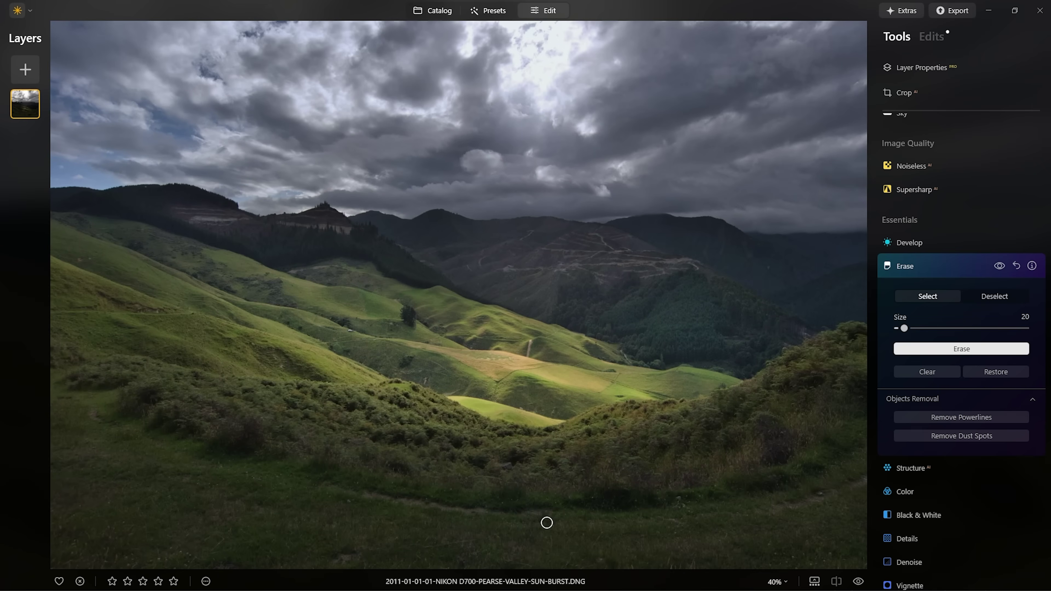
{"action": "left_click_drag", "start_coordinate": [693, 406], "coordinate": [451, 381]}
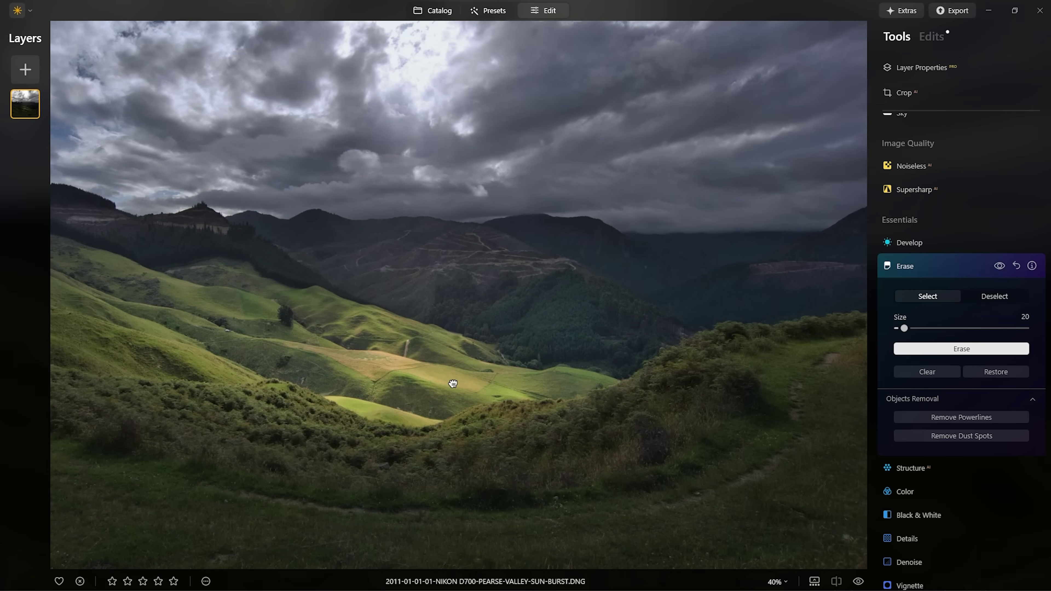
{"action": "left_click", "coordinate": [979, 263]}
{"action": "scroll", "coordinate": [538, 374], "scroll_direction": "down", "scroll_amount": 2}
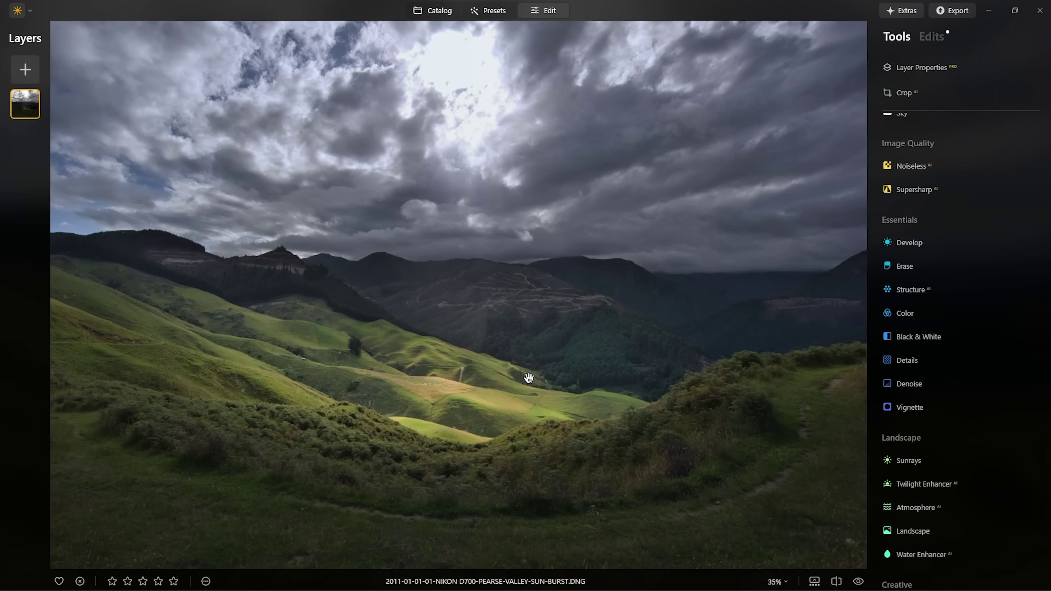
{"action": "scroll", "coordinate": [529, 378], "scroll_direction": "up", "scroll_amount": 1}
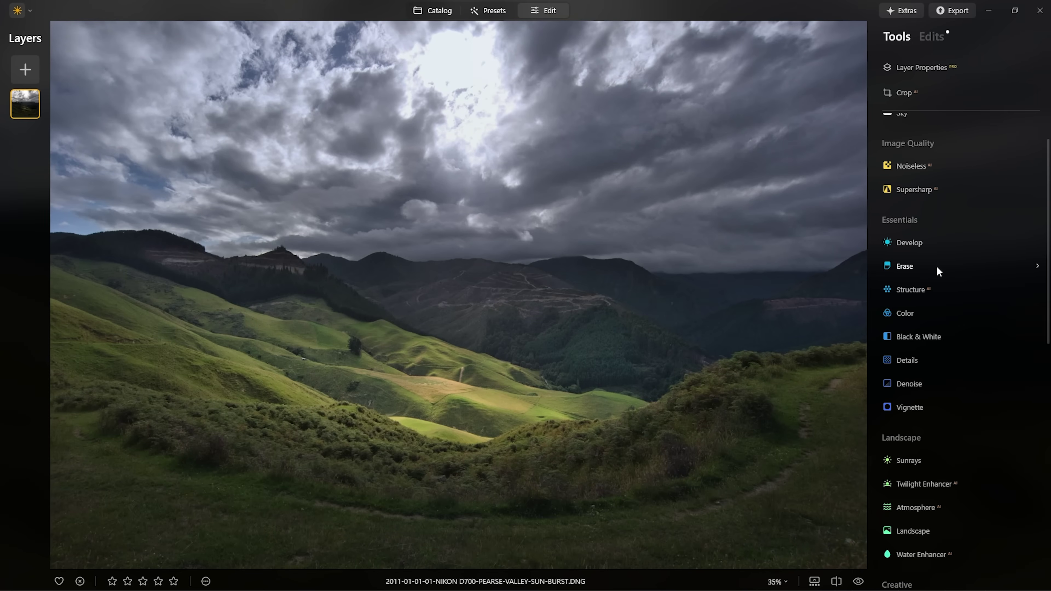
Step: Apply Dramatic at Amount 100 with Local Contrast brought down to 14
{"action": "scroll", "coordinate": [907, 335], "scroll_direction": "down", "scroll_amount": 8}
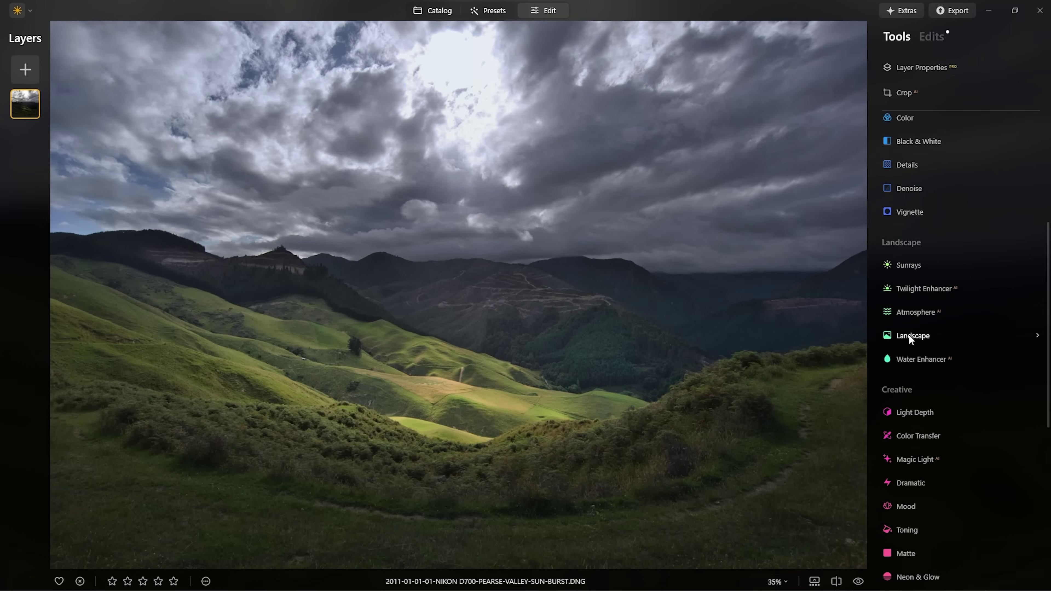
{"action": "scroll", "coordinate": [908, 334], "scroll_direction": "down", "scroll_amount": 3}
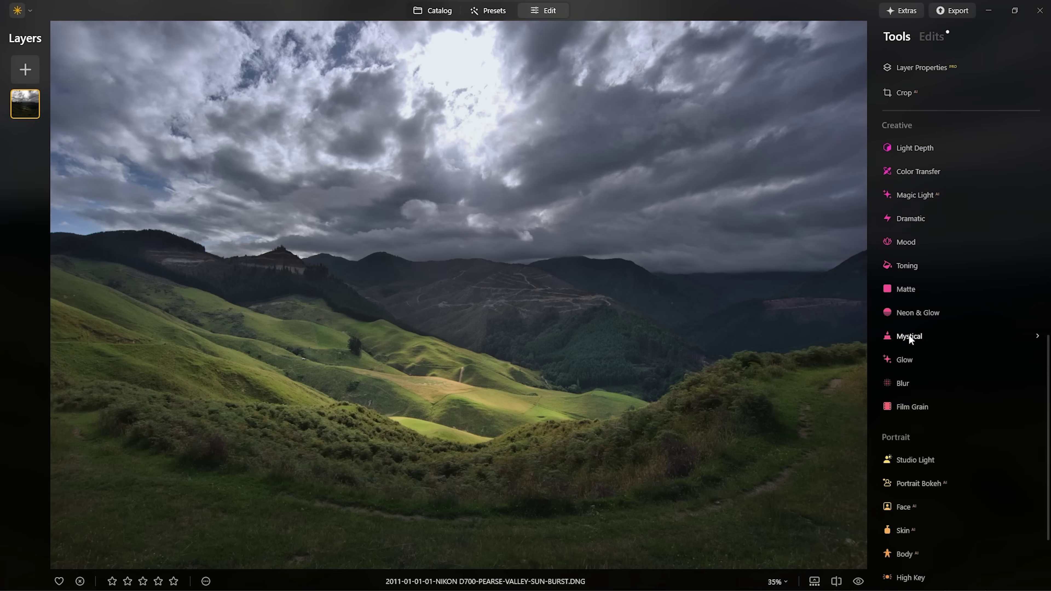
{"action": "left_click", "coordinate": [919, 222]}
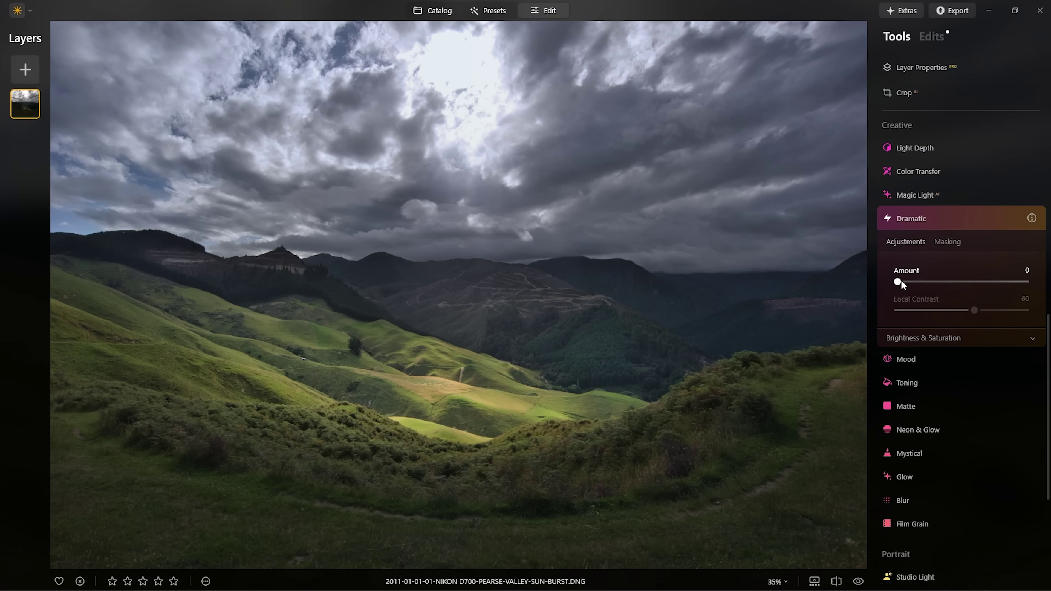
{"action": "left_click_drag", "start_coordinate": [901, 281], "coordinate": [1020, 282]}
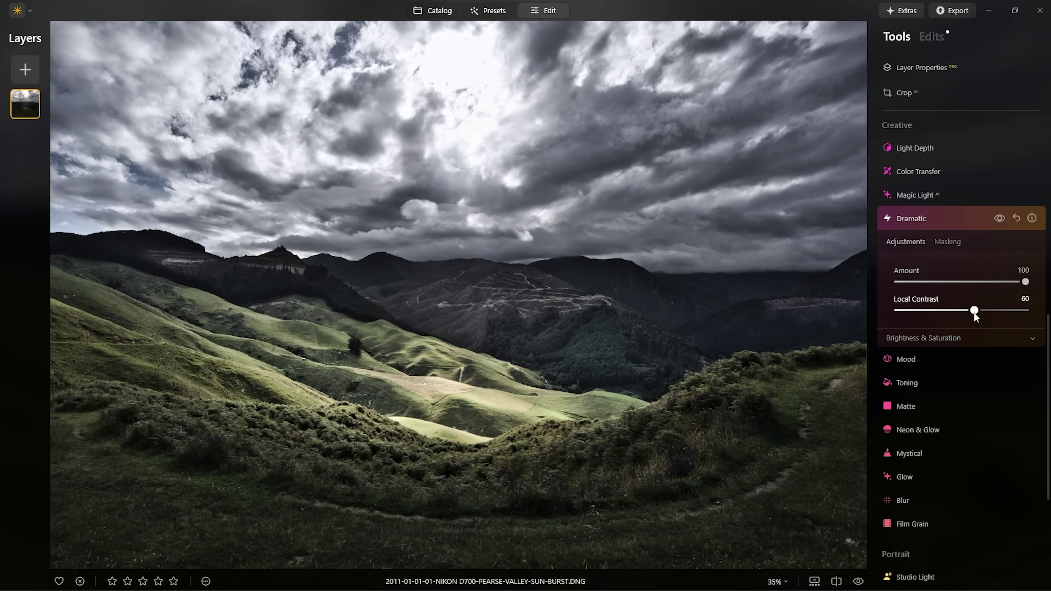
{"action": "left_click_drag", "start_coordinate": [974, 310], "coordinate": [1026, 310]}
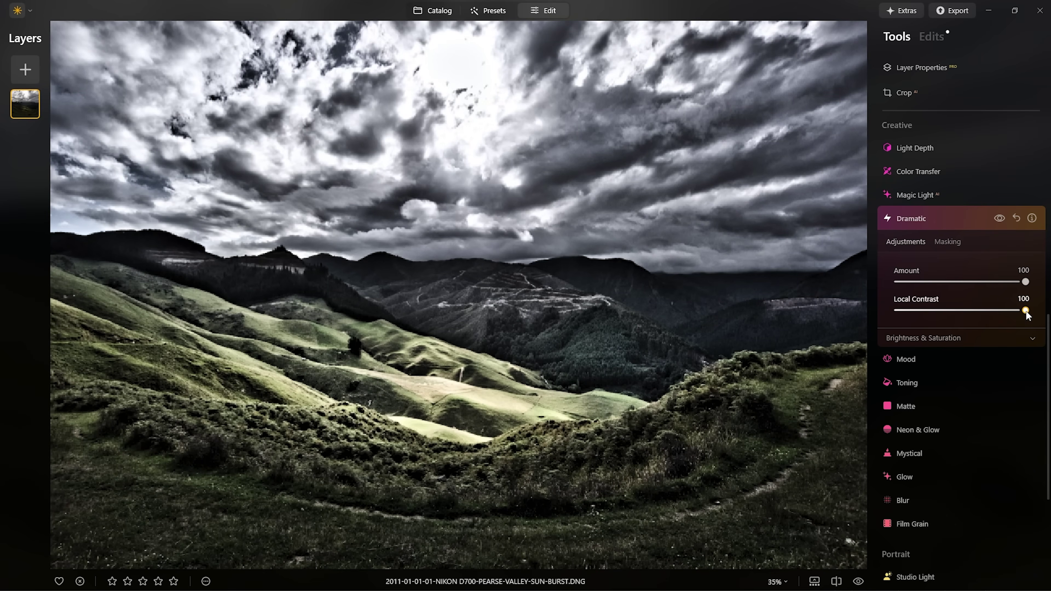
{"action": "left_click_drag", "start_coordinate": [1028, 315], "coordinate": [917, 313]}
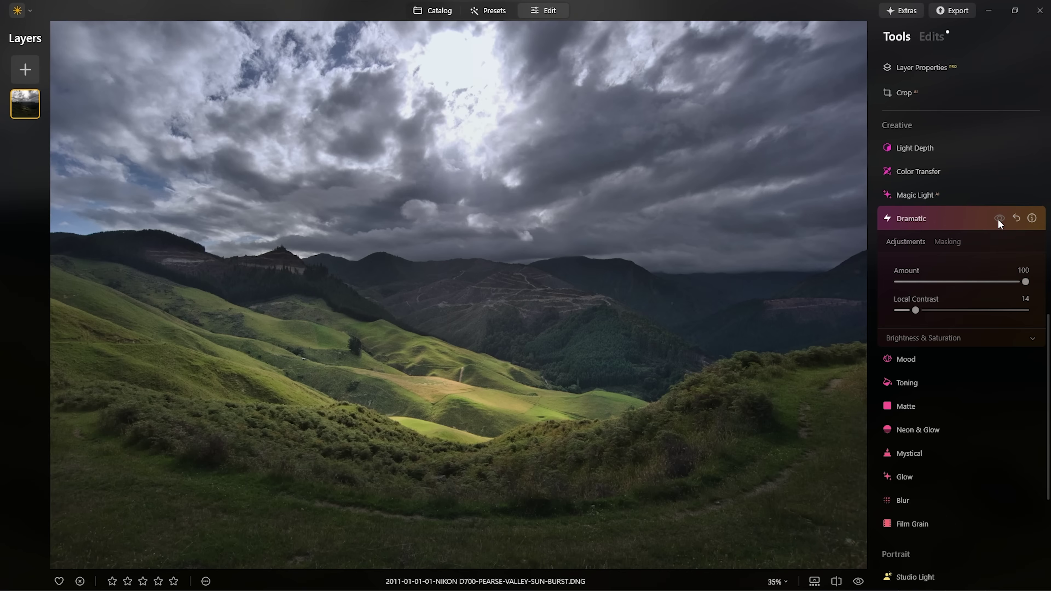
{"action": "left_click", "coordinate": [999, 218]}
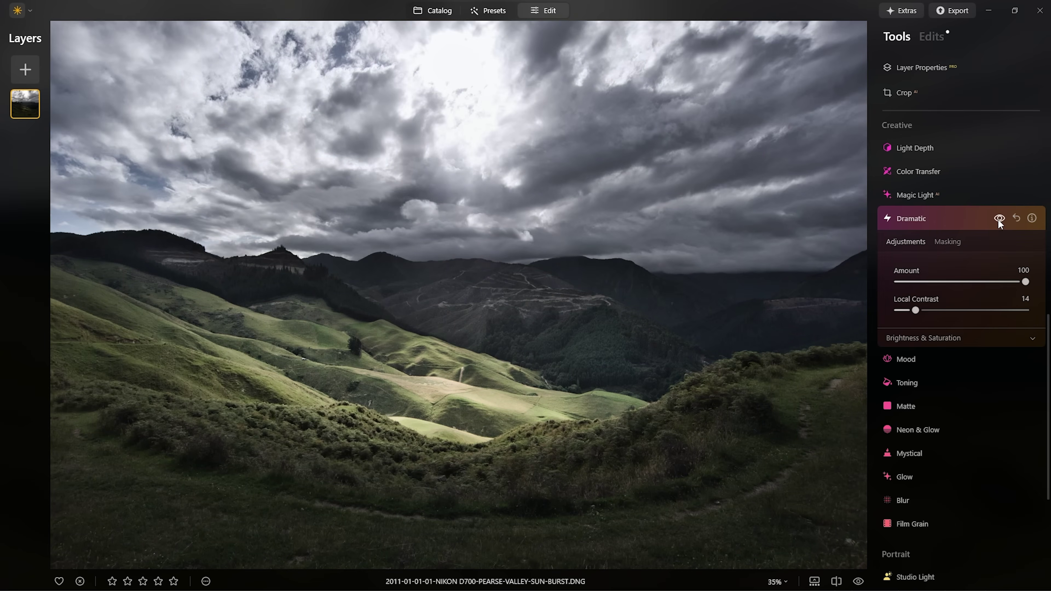
Step: Set Dramatic Brightness to 18 and Saturation to 1, comparing with the effect hidden
{"action": "left_click", "coordinate": [907, 338]}
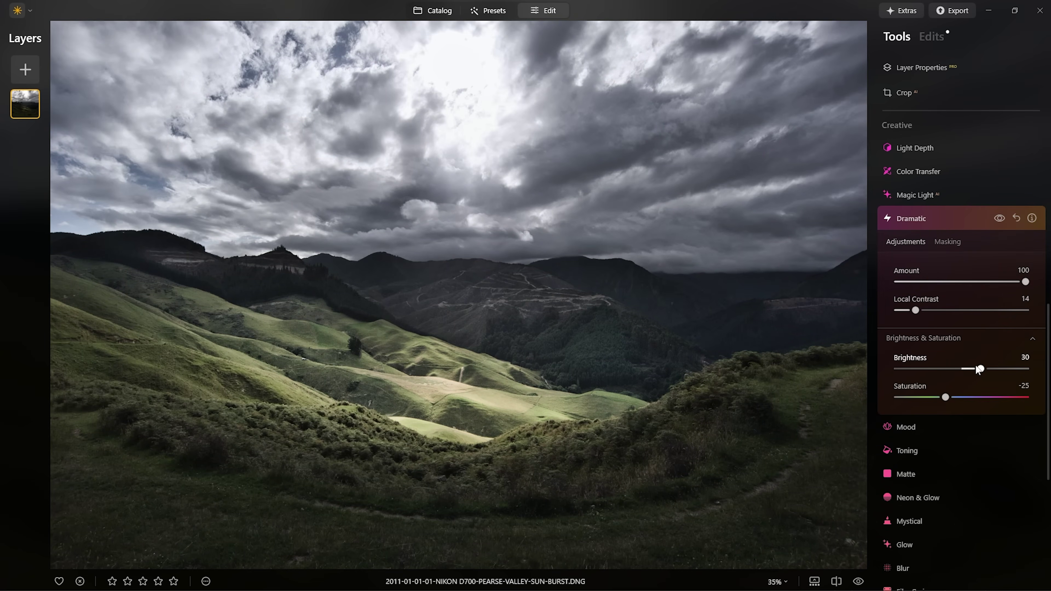
{"action": "mouse_move", "coordinate": [980, 369]}
{"action": "left_mouse_down"}
{"action": "mouse_move", "coordinate": [968, 370]}
{"action": "mouse_move", "coordinate": [996, 375]}
{"action": "mouse_move", "coordinate": [979, 369]}
{"action": "left_mouse_up"}
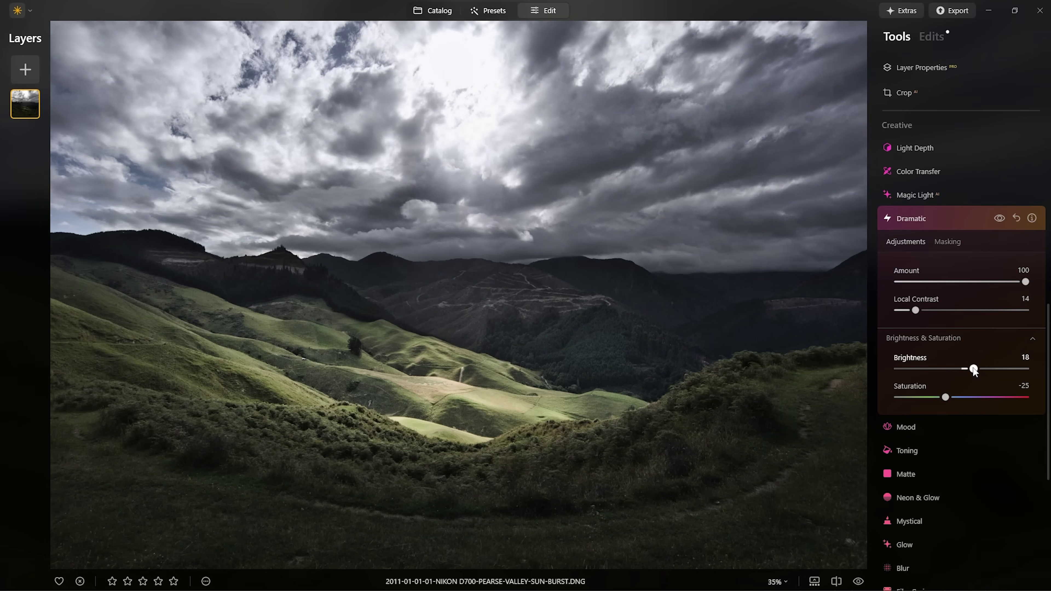
{"action": "left_click", "coordinate": [994, 216]}
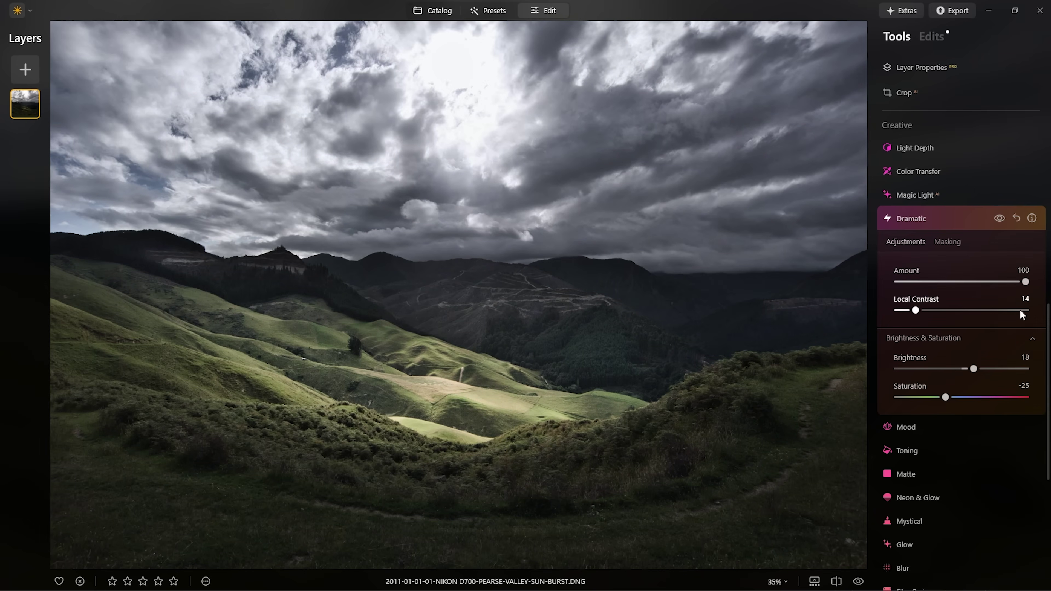
{"action": "mouse_move", "coordinate": [944, 401]}
{"action": "left_mouse_down"}
{"action": "mouse_move", "coordinate": [983, 399]}
{"action": "mouse_move", "coordinate": [962, 399]}
{"action": "left_mouse_up"}
{"action": "left_click", "coordinate": [998, 218]}
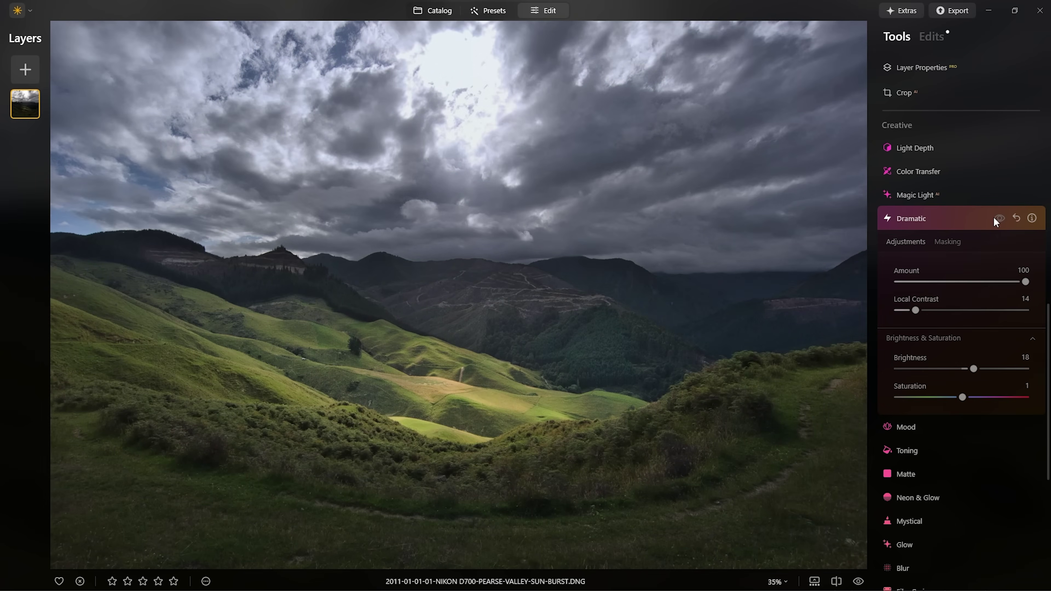
{"action": "left_click", "coordinate": [998, 218]}
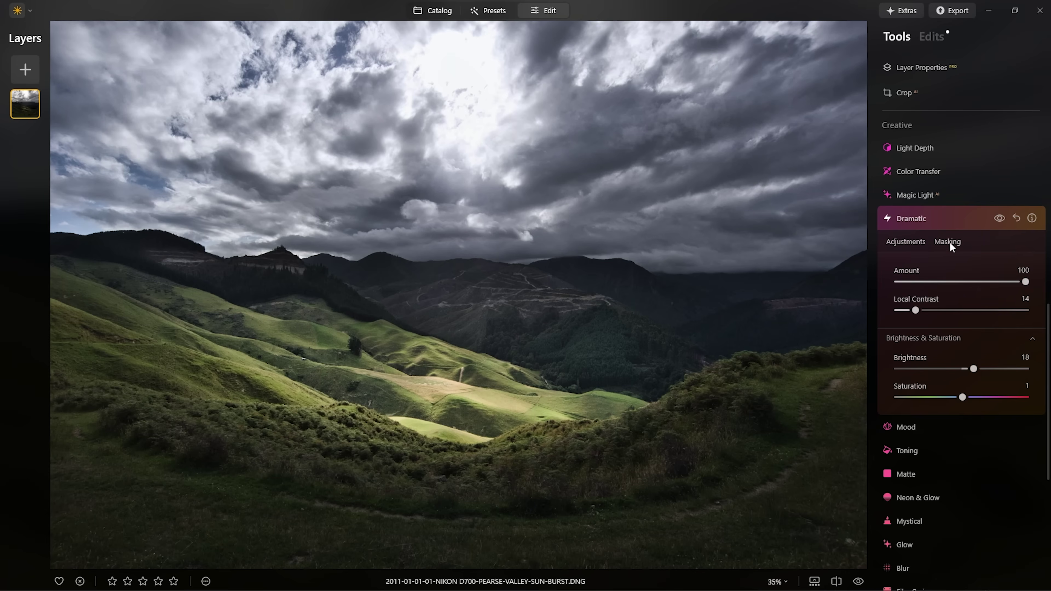
Step: Compare Dramatic on and off, then start a hand-painted brush mask at Strength 51
{"action": "left_click", "coordinate": [997, 218]}
{"action": "left_click", "coordinate": [998, 219]}
{"action": "left_click", "coordinate": [997, 218]}
{"action": "left_click", "coordinate": [997, 218]}
{"action": "left_click", "coordinate": [947, 242]}
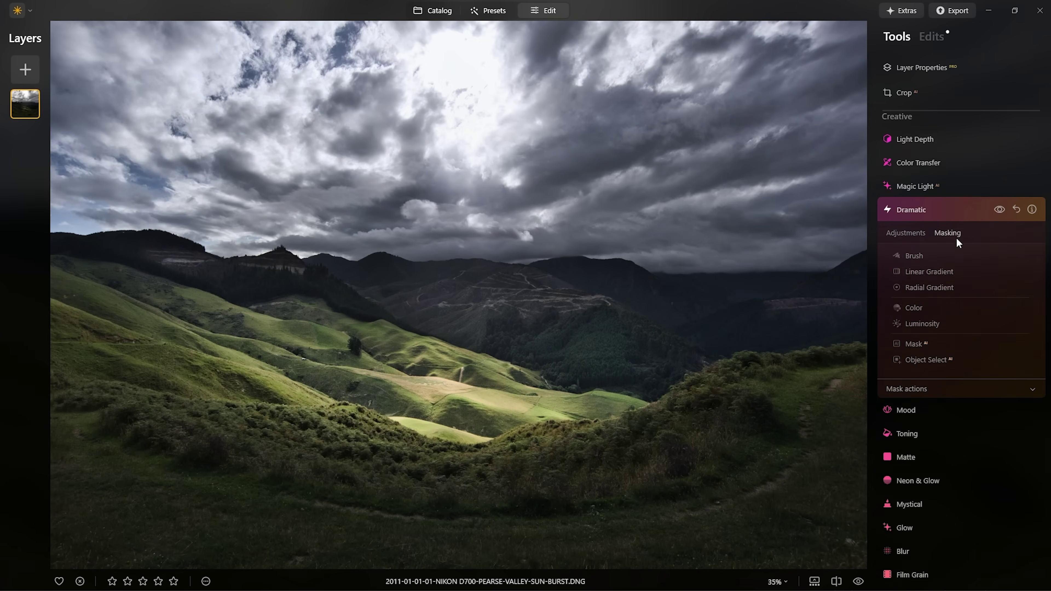
{"action": "scroll", "coordinate": [956, 237], "scroll_direction": "down", "scroll_amount": 2}
{"action": "left_click", "coordinate": [917, 194]}
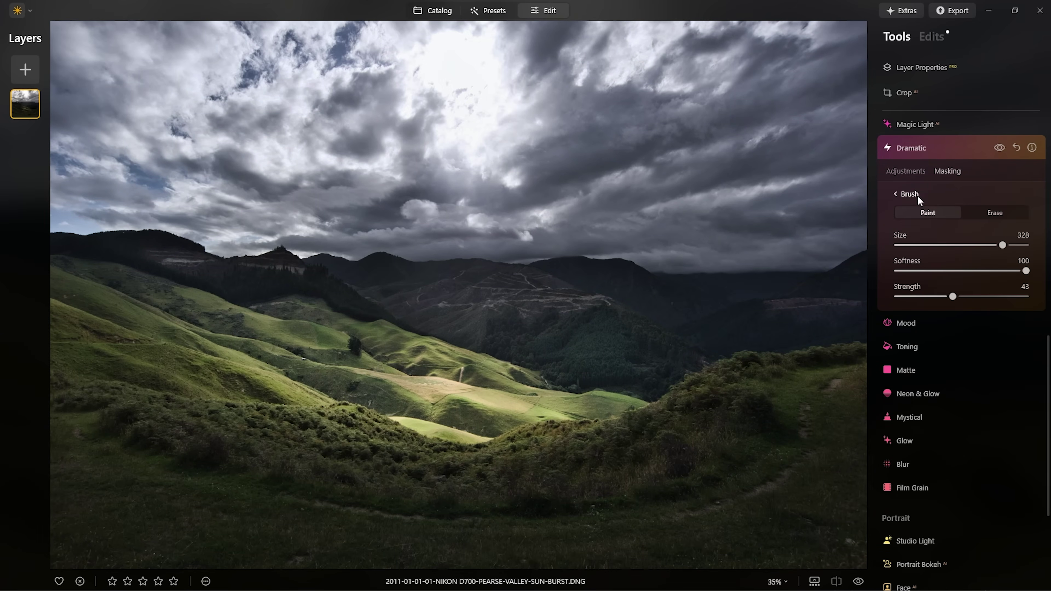
{"action": "left_click_drag", "start_coordinate": [952, 296], "coordinate": [963, 296]}
Step: Paint the Dramatic mask over the lower-left, middle and lower-right hills and the upper-centre sky
{"action": "mouse_move", "coordinate": [597, 378]}
{"action": "left_mouse_down"}
{"action": "mouse_move", "coordinate": [619, 364]}
{"action": "mouse_move", "coordinate": [558, 385]}
{"action": "mouse_move", "coordinate": [428, 386]}
{"action": "mouse_move", "coordinate": [133, 353]}
{"action": "left_mouse_up"}
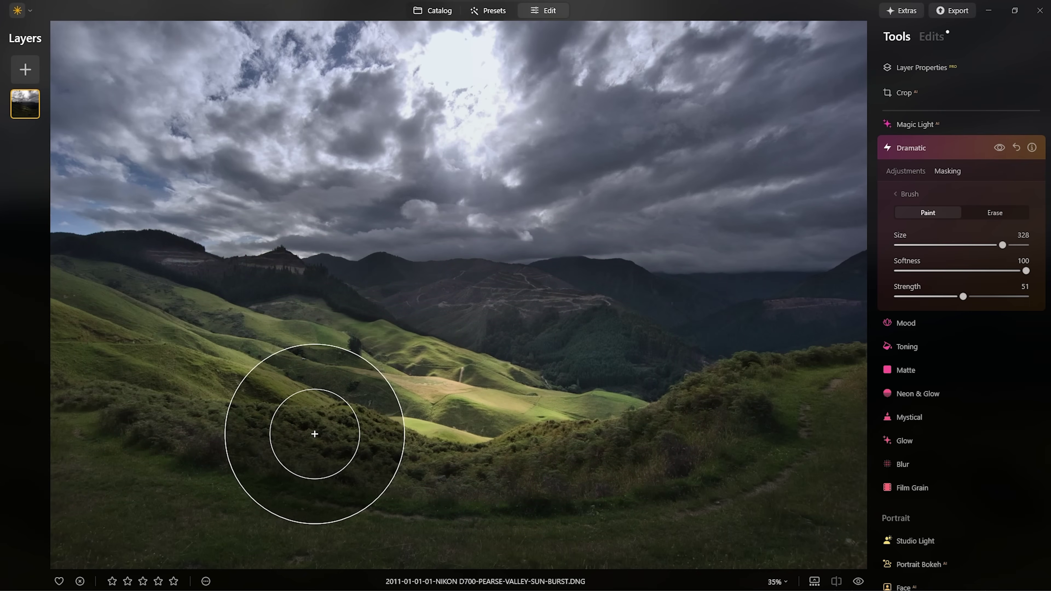
{"action": "left_click_drag", "start_coordinate": [354, 375], "coordinate": [678, 378]}
{"action": "mouse_move", "coordinate": [447, 91]}
{"action": "left_mouse_down"}
{"action": "mouse_move", "coordinate": [429, 82]}
{"action": "mouse_move", "coordinate": [480, 28]}
{"action": "mouse_move", "coordinate": [496, 50]}
{"action": "left_mouse_up"}
{"action": "left_click_drag", "start_coordinate": [409, 135], "coordinate": [429, 149]}
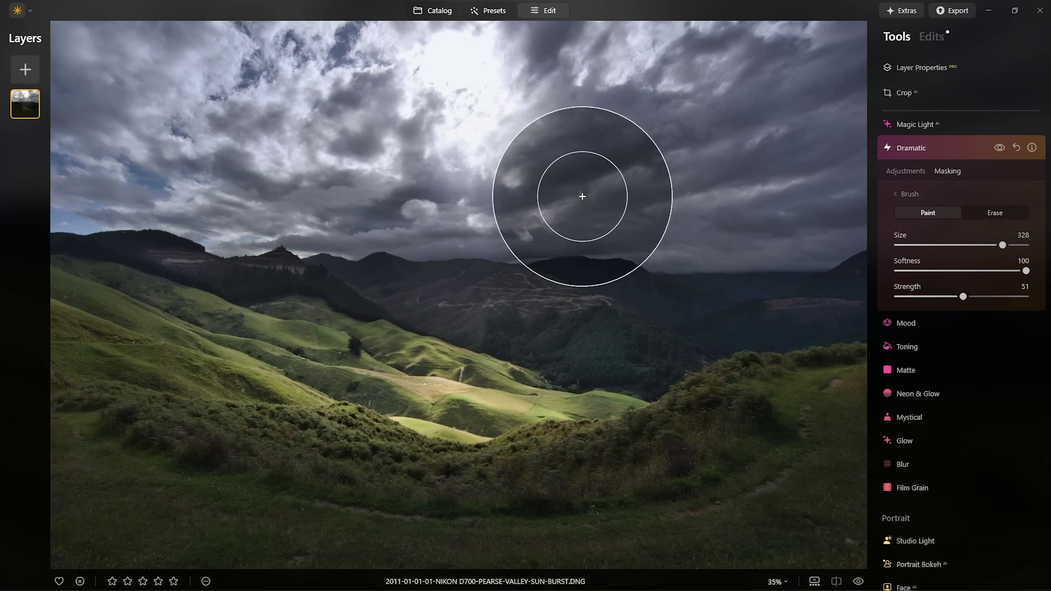
{"action": "key", "text": "bracketleft"}
{"action": "key", "text": "bracketleft"}
{"action": "key", "text": "bracketleft"}
{"action": "mouse_move", "coordinate": [823, 459]}
{"action": "left_mouse_down"}
{"action": "mouse_move", "coordinate": [497, 525]}
{"action": "mouse_move", "coordinate": [81, 449]}
{"action": "left_mouse_up"}
Step: Zoom to 100% to inspect the bright sky, then return to the full landscape
{"action": "left_click", "coordinate": [913, 154]}
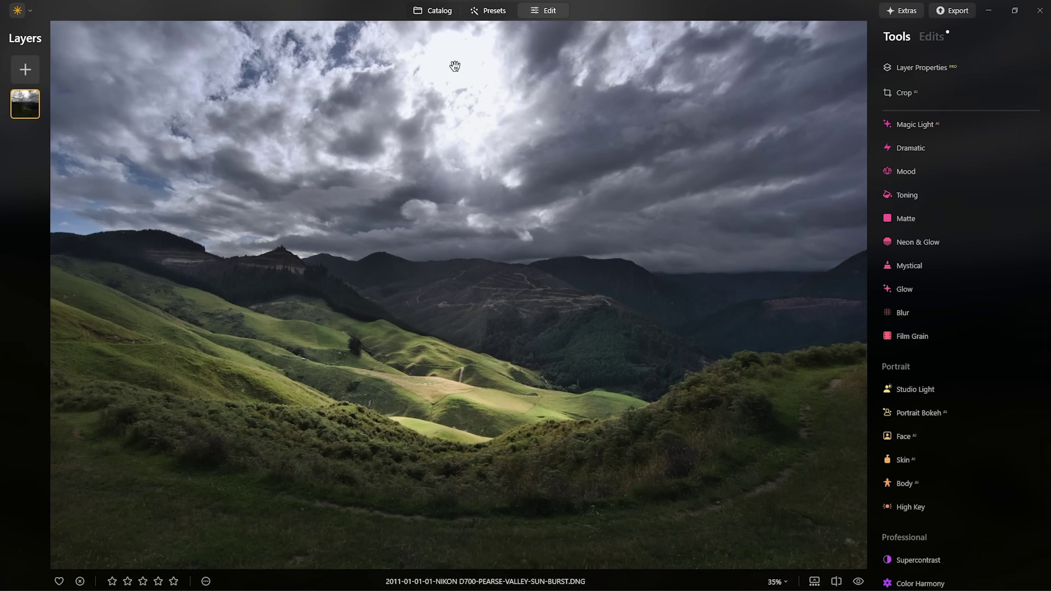
{"action": "scroll", "coordinate": [455, 83], "scroll_direction": "down", "scroll_amount": 1}
{"action": "double_click", "coordinate": [452, 101]}
{"action": "left_click_drag", "start_coordinate": [467, 89], "coordinate": [470, 149]}
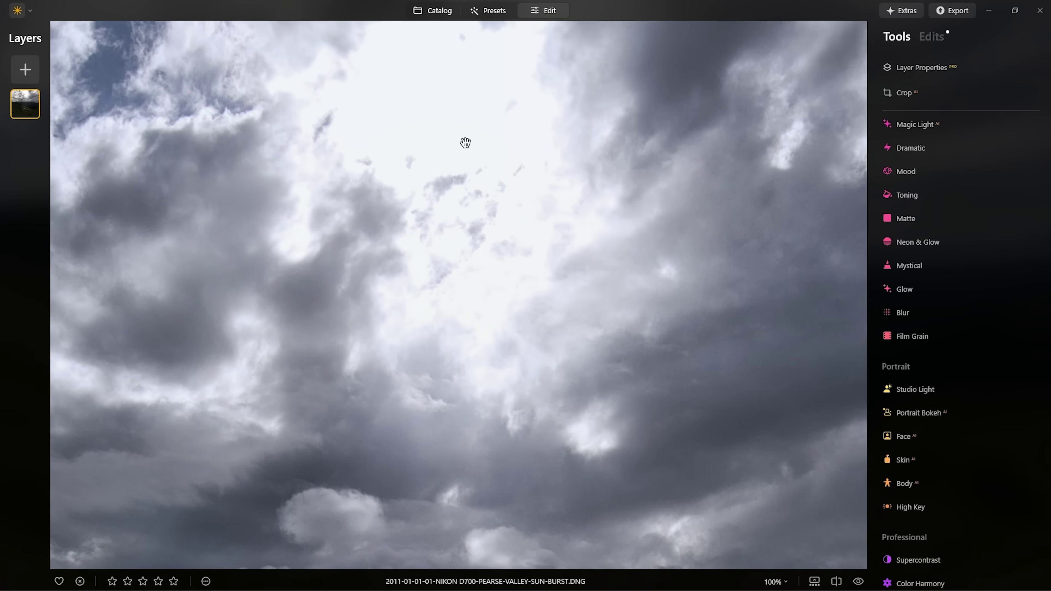
{"action": "double_click", "coordinate": [465, 143]}
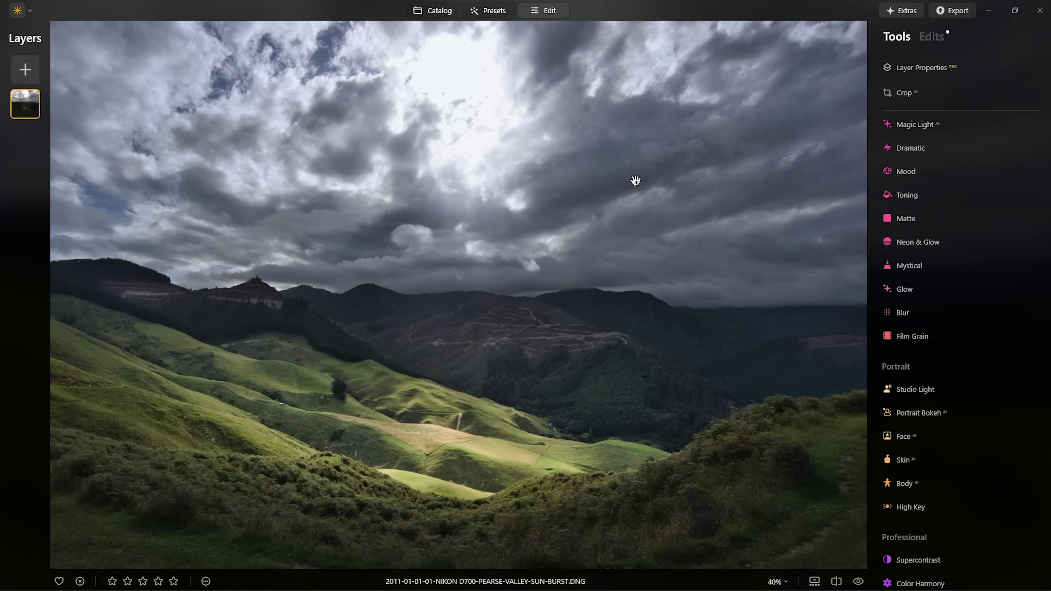
Step: Paint a Neon & Glow over the sun and push Spread and Amount to maximum
{"action": "left_click", "coordinate": [916, 243]}
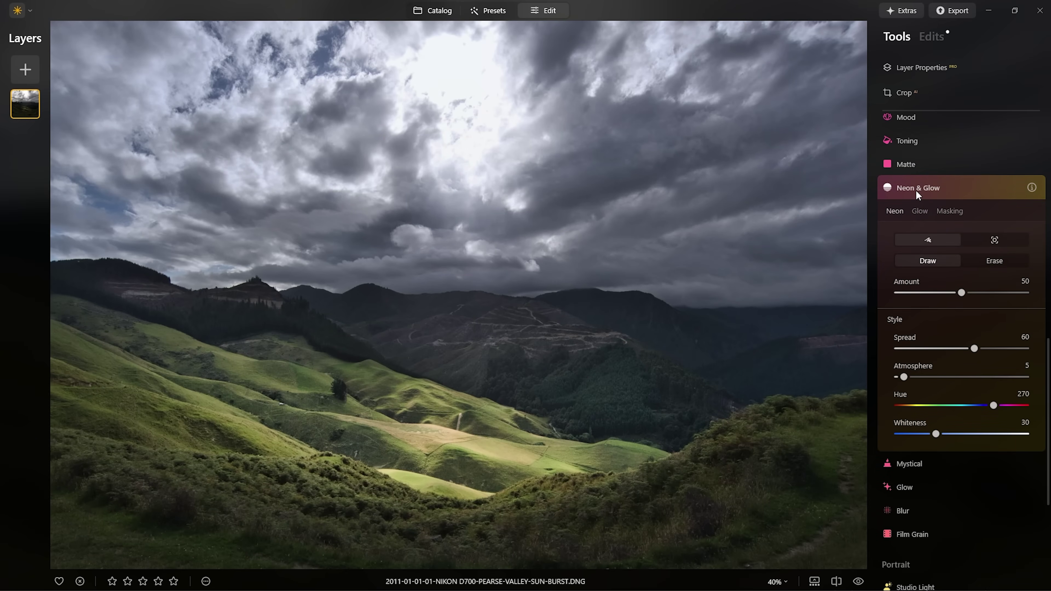
{"action": "left_click", "coordinate": [933, 243]}
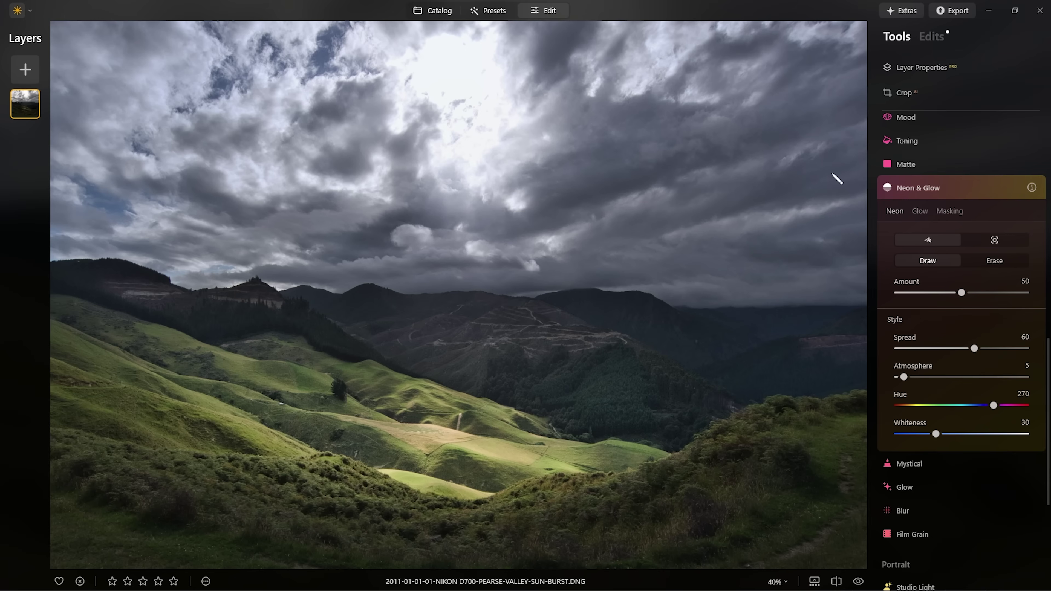
{"action": "left_click", "coordinate": [435, 59]}
{"action": "mouse_move", "coordinate": [448, 57]}
{"action": "left_mouse_down"}
{"action": "mouse_move", "coordinate": [439, 79]}
{"action": "mouse_move", "coordinate": [457, 81]}
{"action": "mouse_move", "coordinate": [460, 70]}
{"action": "left_mouse_up"}
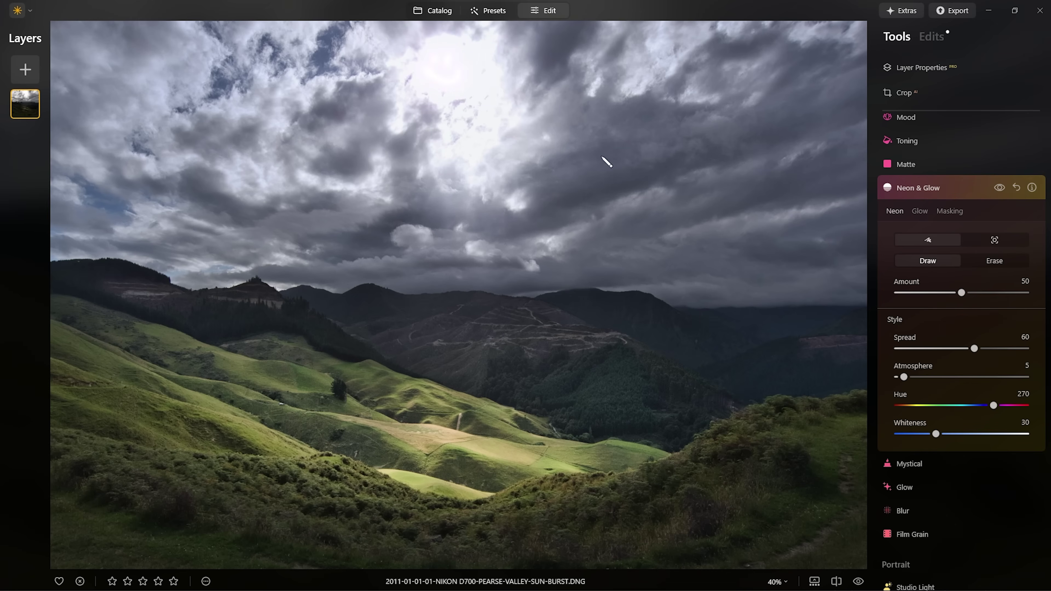
{"action": "left_click_drag", "start_coordinate": [974, 349], "coordinate": [1026, 349]}
{"action": "left_click_drag", "start_coordinate": [960, 292], "coordinate": [1031, 295]}
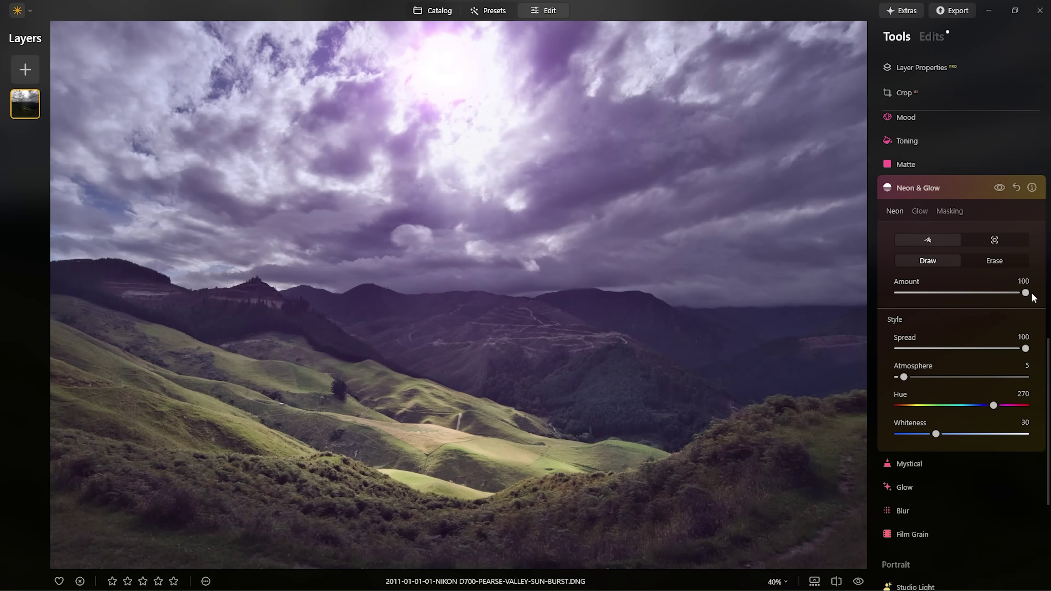
{"action": "left_click", "coordinate": [998, 188]}
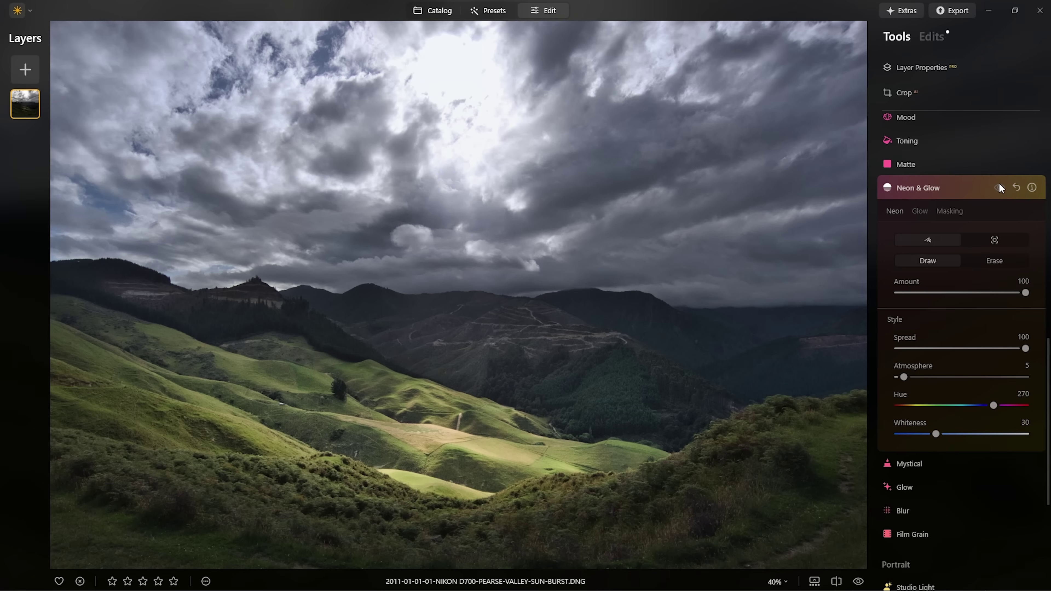
{"action": "left_click", "coordinate": [998, 187]}
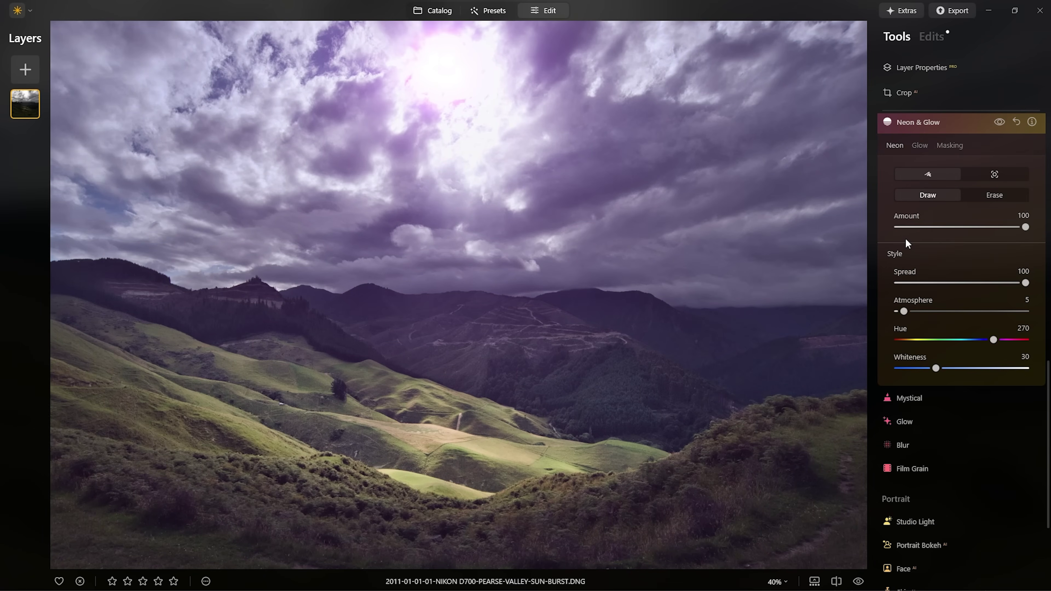
Step: Set the glow Atmosphere to 40 and increase Whiteness, comparing the glow on and off
{"action": "scroll", "coordinate": [905, 238], "scroll_direction": "down", "scroll_amount": 3}
{"action": "left_click_drag", "start_coordinate": [905, 246], "coordinate": [914, 274]}
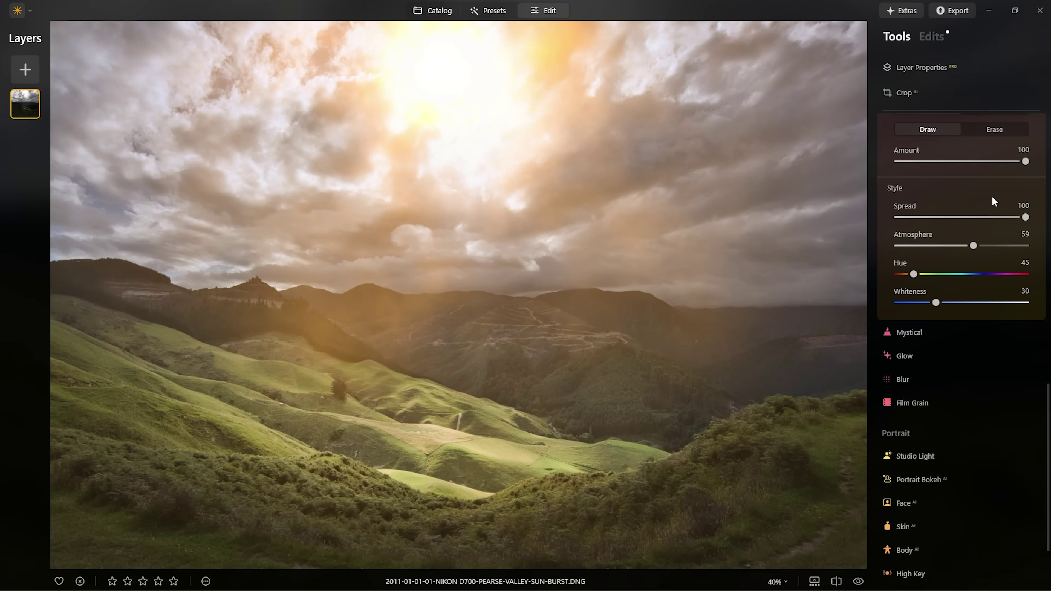
{"action": "left_click_drag", "start_coordinate": [973, 246], "coordinate": [950, 245]}
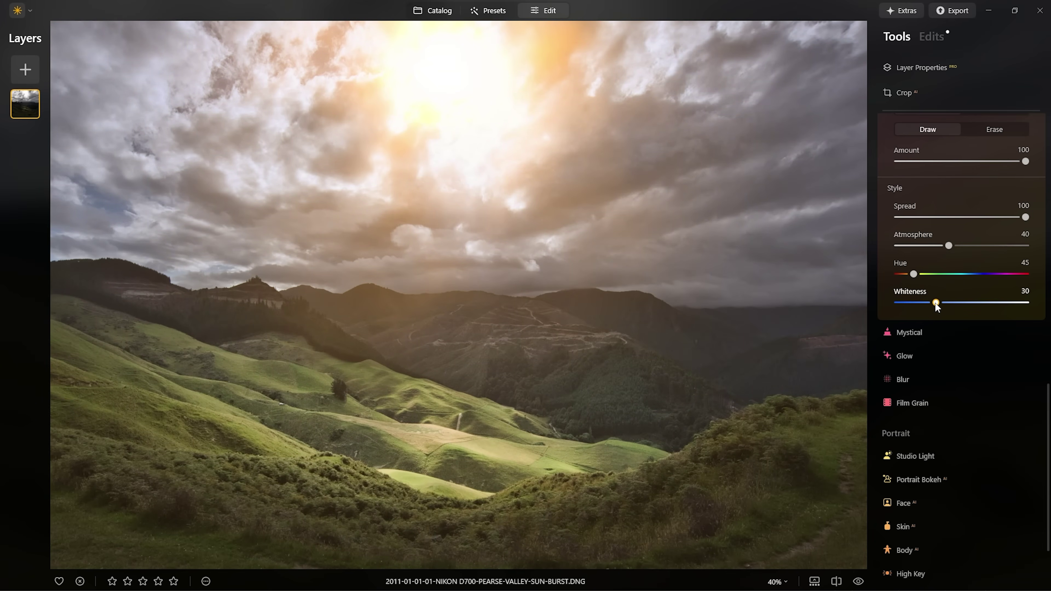
{"action": "left_click_drag", "start_coordinate": [944, 303], "coordinate": [972, 303]}
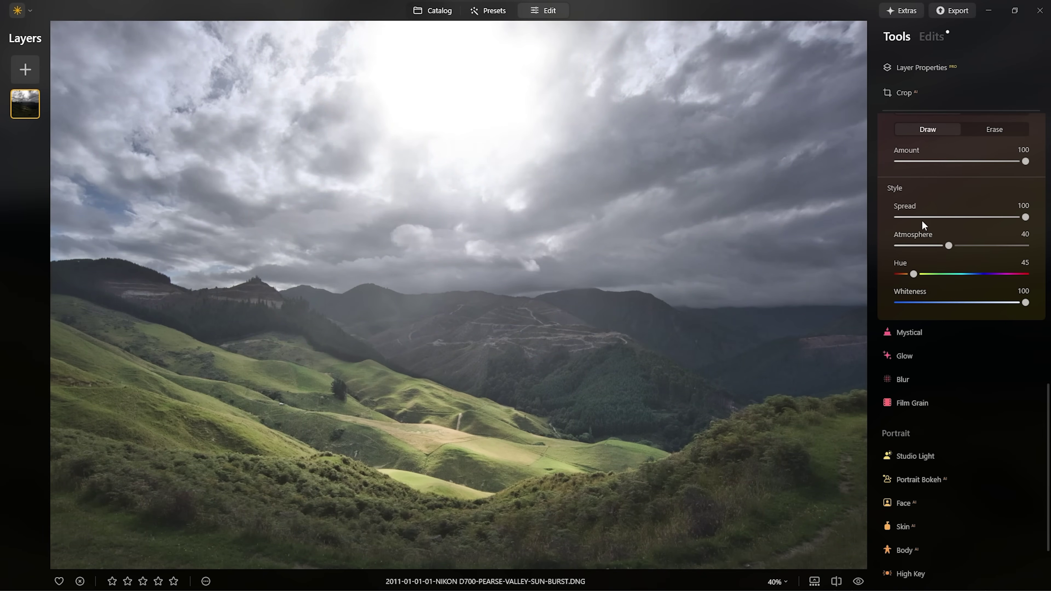
{"action": "scroll", "coordinate": [957, 203], "scroll_direction": "up", "scroll_amount": 3}
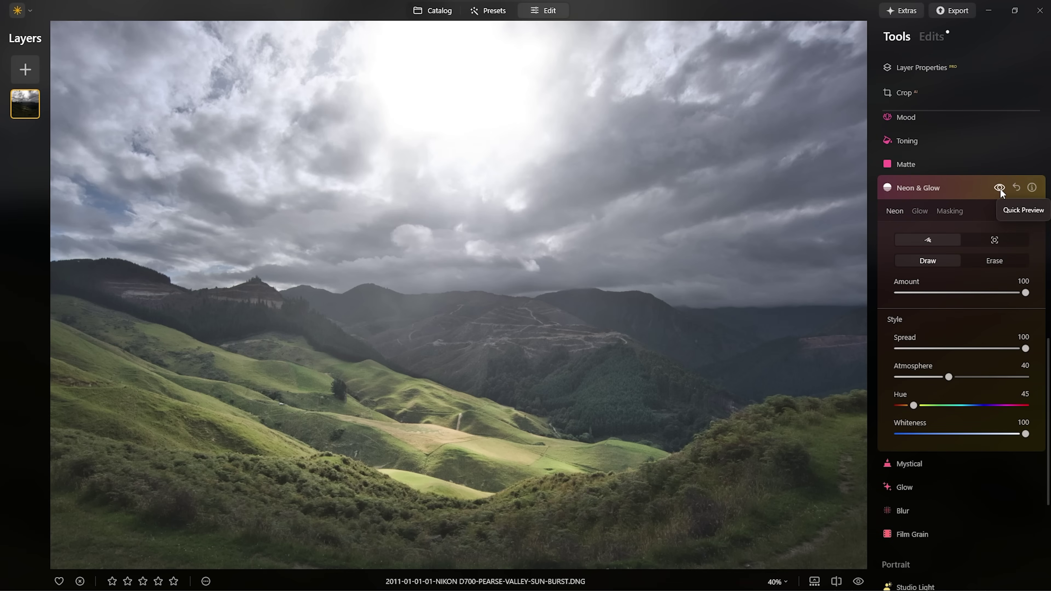
{"action": "left_click", "coordinate": [999, 188]}
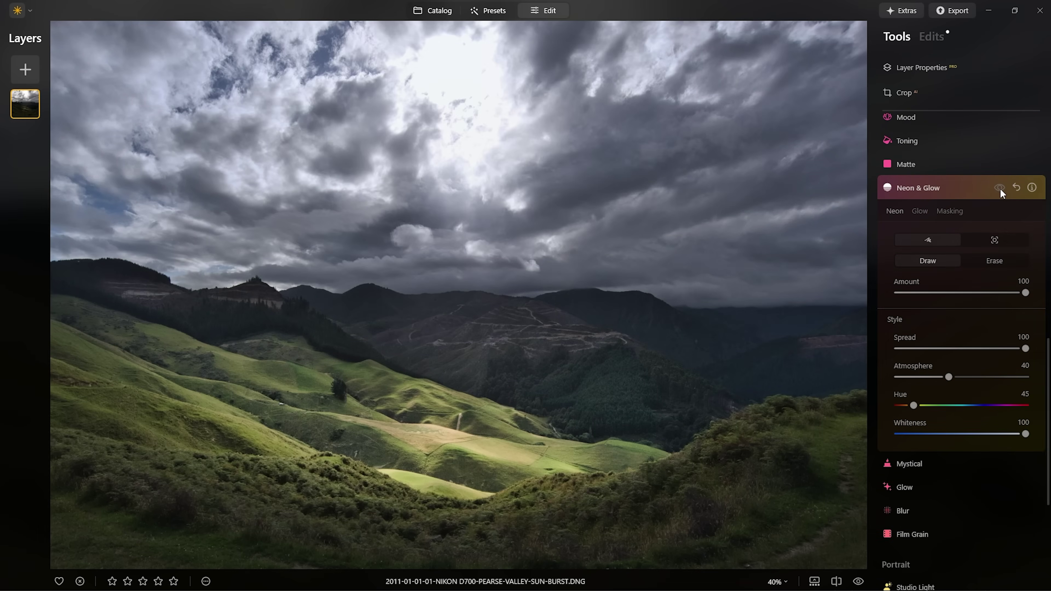
{"action": "left_click", "coordinate": [999, 187]}
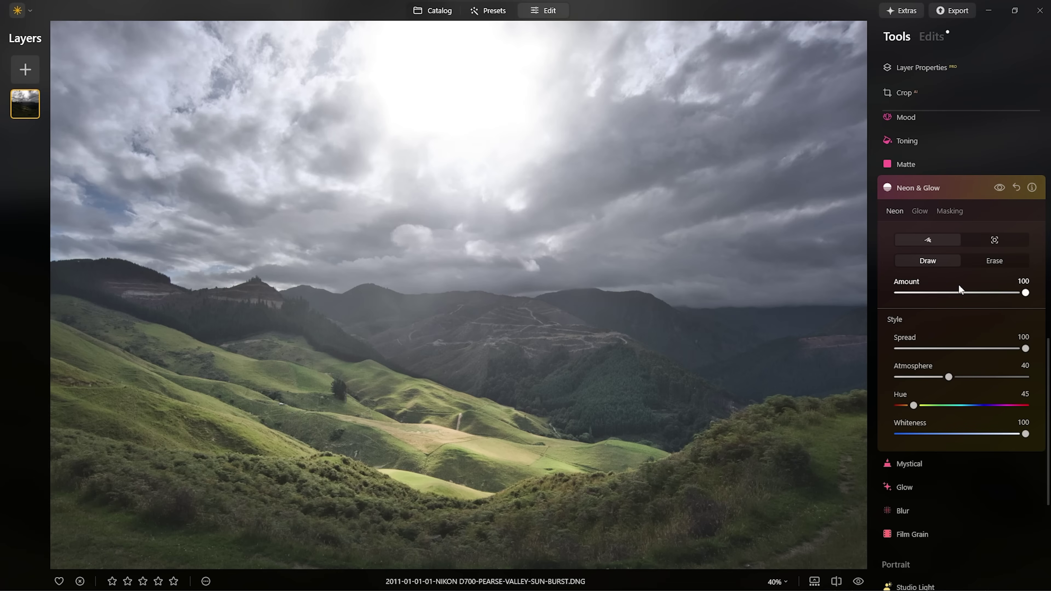
Step: Fine-tune the glow to Whiteness 72, Amount 100 and Spread 85, then compare against the original
{"action": "left_click_drag", "start_coordinate": [1025, 434], "coordinate": [990, 434]}
{"action": "left_click", "coordinate": [1024, 292]}
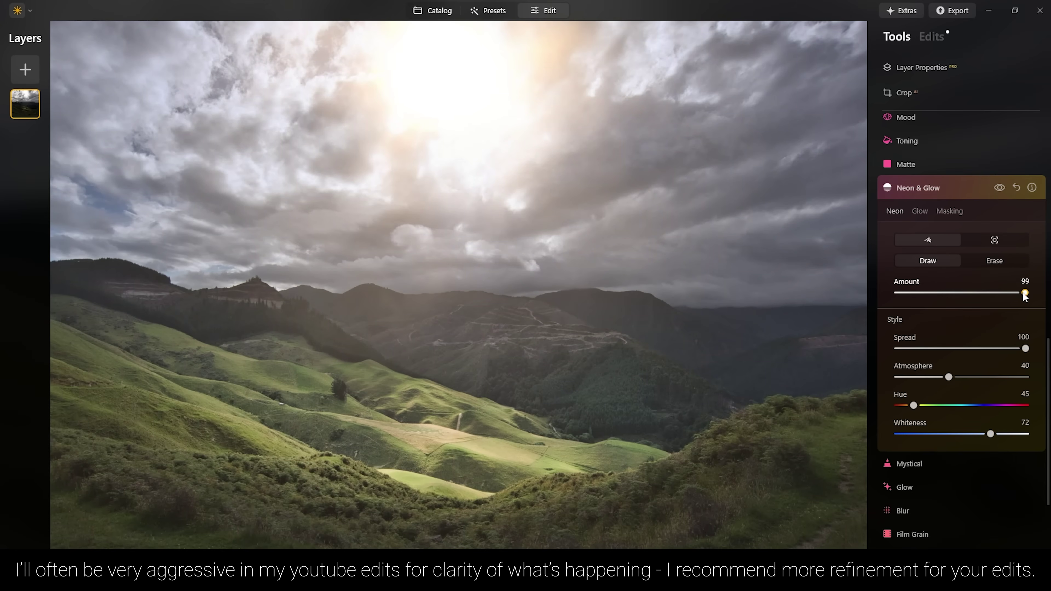
{"action": "left_click_drag", "start_coordinate": [1024, 292], "coordinate": [989, 292]}
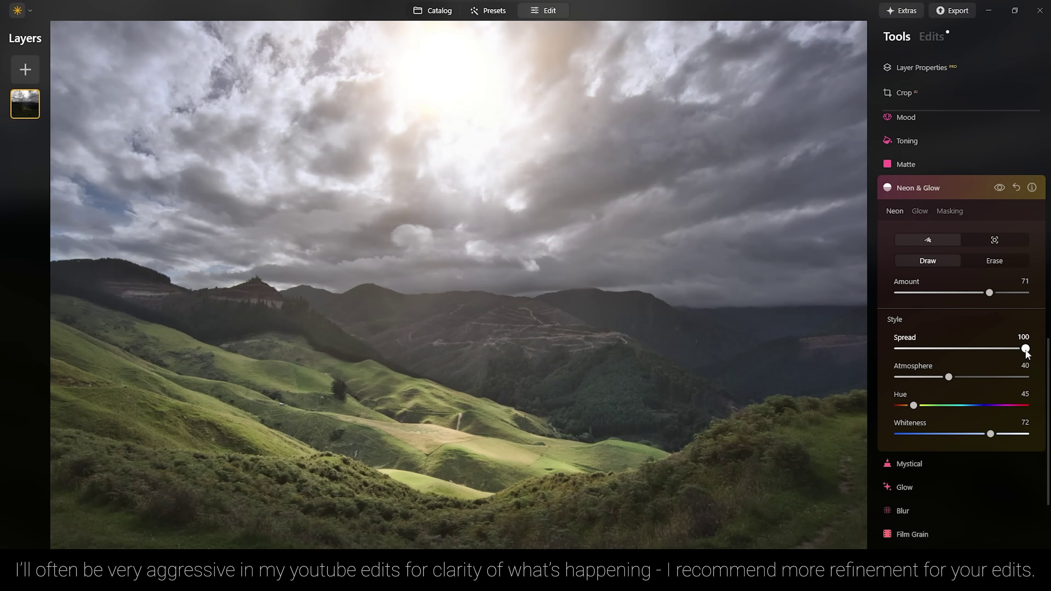
{"action": "mouse_move", "coordinate": [1024, 348]}
{"action": "left_mouse_down"}
{"action": "mouse_move", "coordinate": [998, 348]}
{"action": "mouse_move", "coordinate": [1016, 348]}
{"action": "left_mouse_up"}
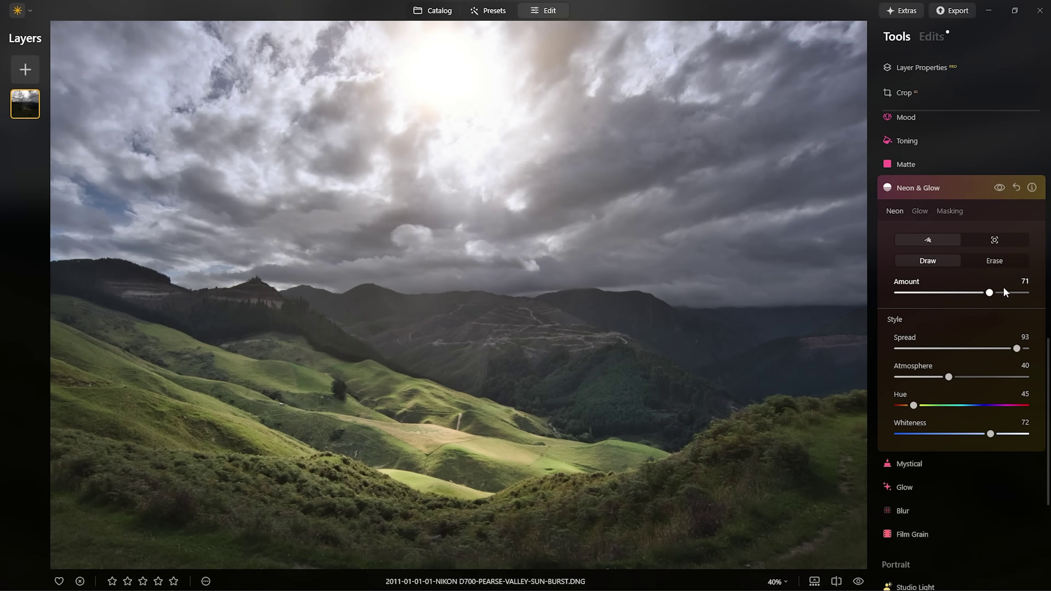
{"action": "left_click_drag", "start_coordinate": [989, 292], "coordinate": [1028, 293]}
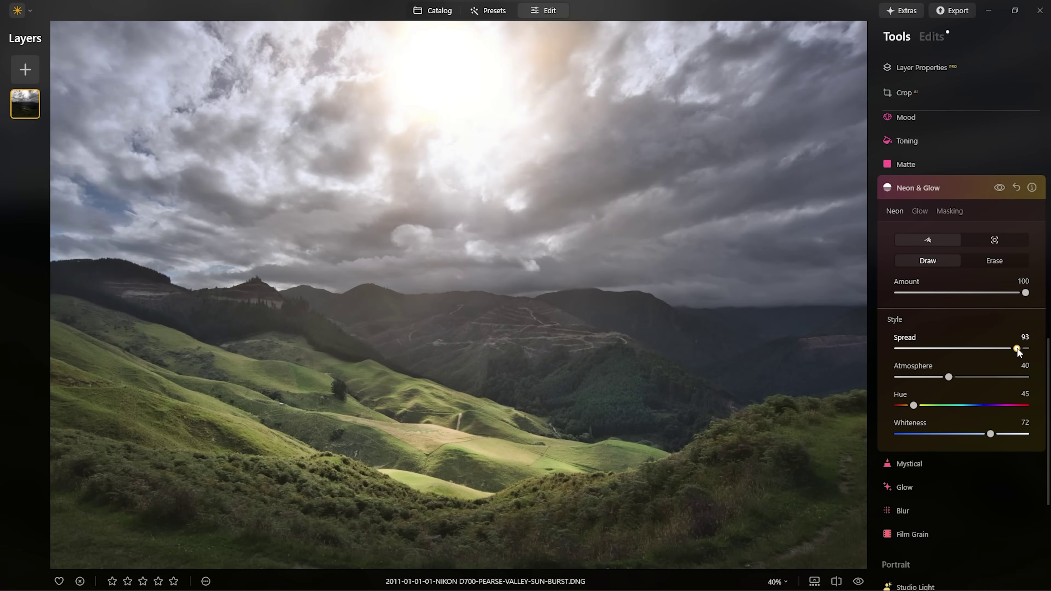
{"action": "left_click_drag", "start_coordinate": [1017, 348], "coordinate": [1007, 349]}
{"action": "left_click", "coordinate": [999, 187]}
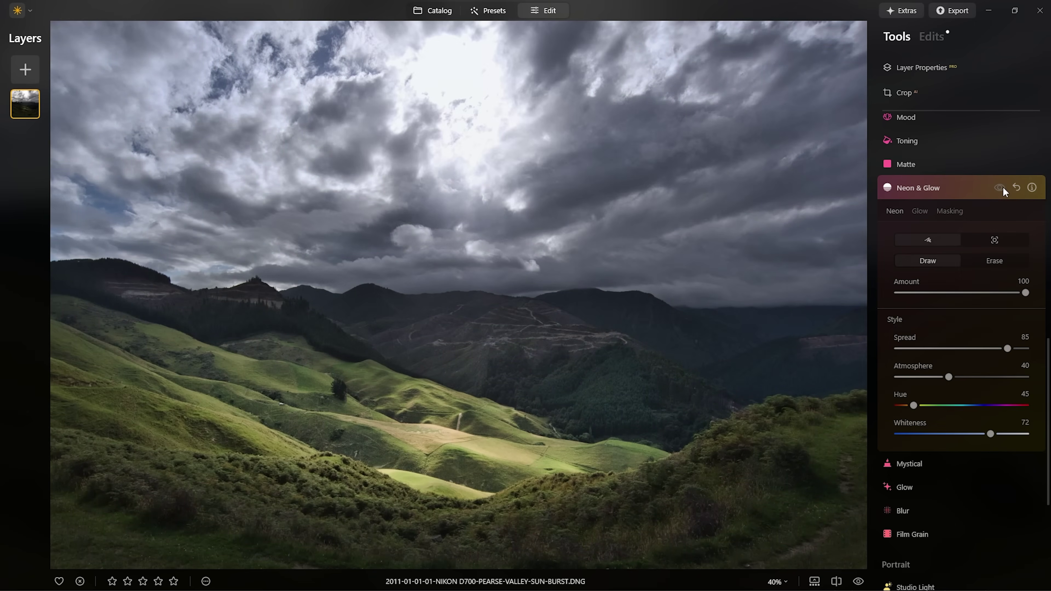
{"action": "left_click", "coordinate": [999, 187]}
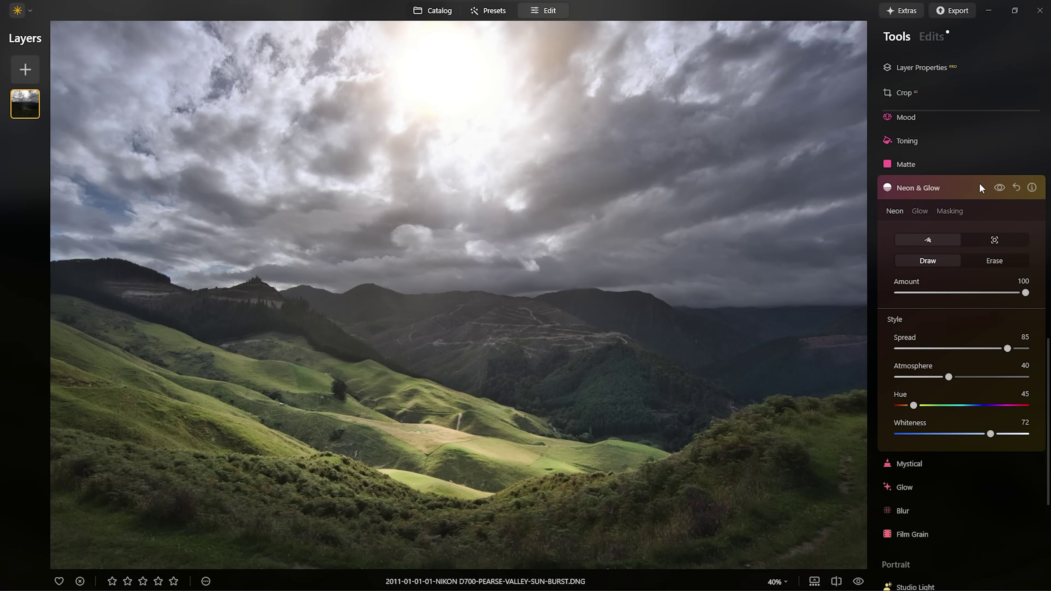
{"action": "key", "text": "backslash"}
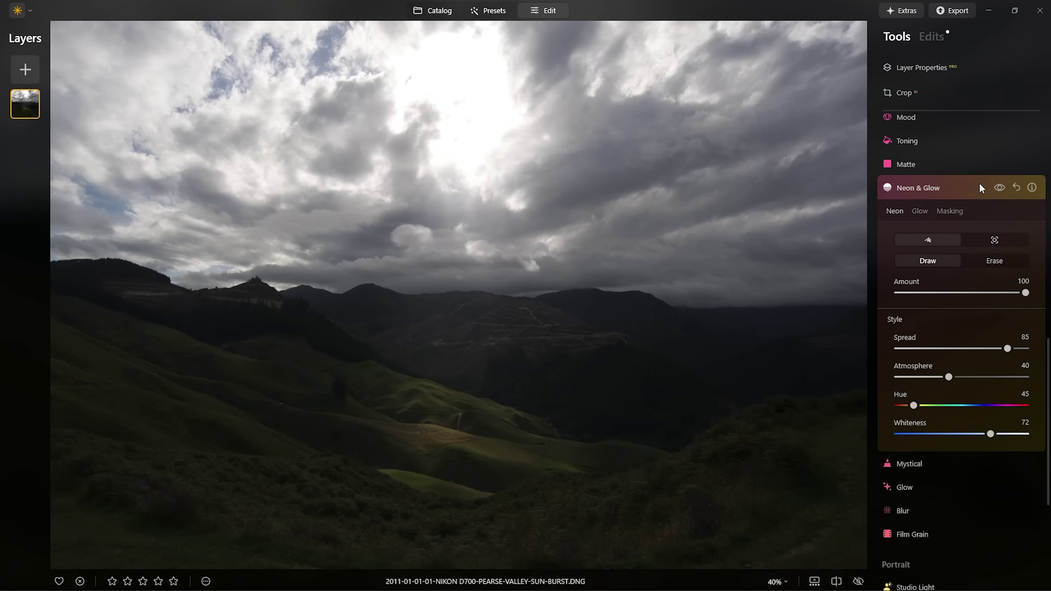
{"action": "key", "text": "backslash"}
{"action": "left_click", "coordinate": [979, 187]}
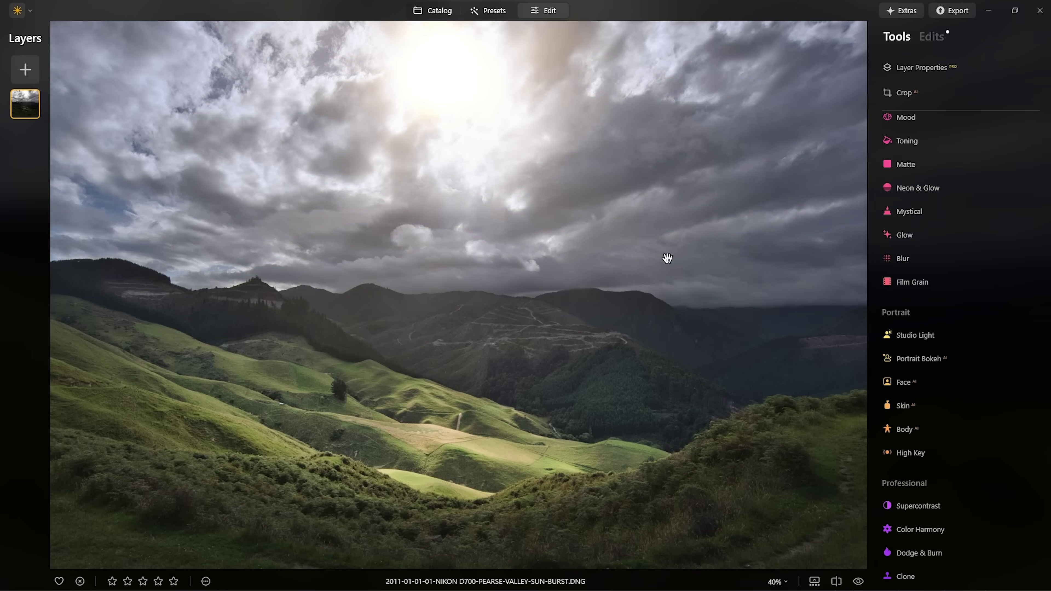
{"action": "key", "text": "backslash"}
{"action": "key", "text": "backslash"}
Step: Restrict the Structure effect to the sky with a Mask AI Sky selection
{"action": "scroll", "coordinate": [971, 359], "scroll_direction": "up", "scroll_amount": 10}
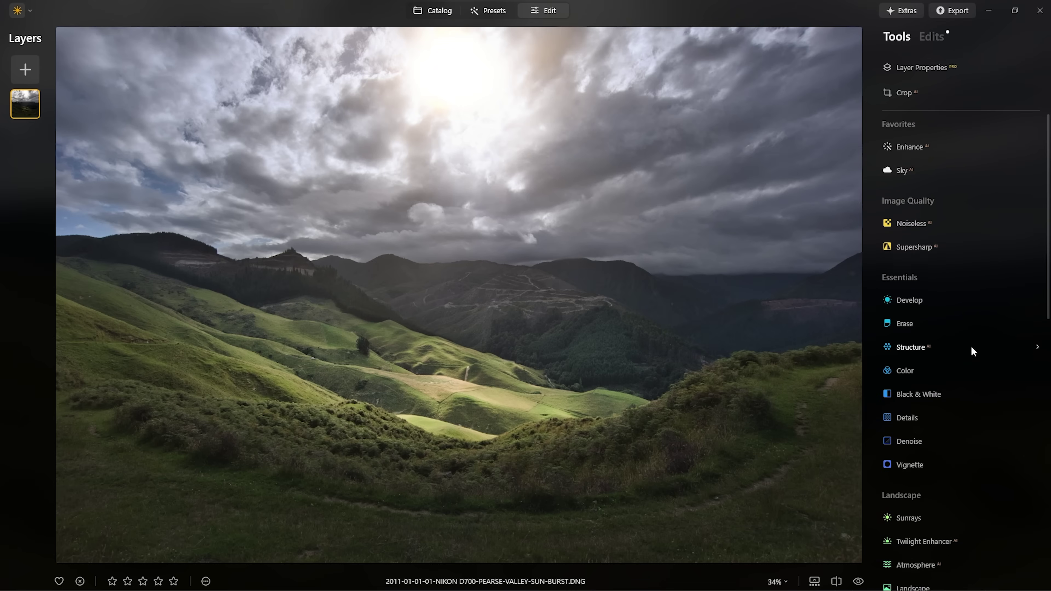
{"action": "left_click", "coordinate": [951, 345]}
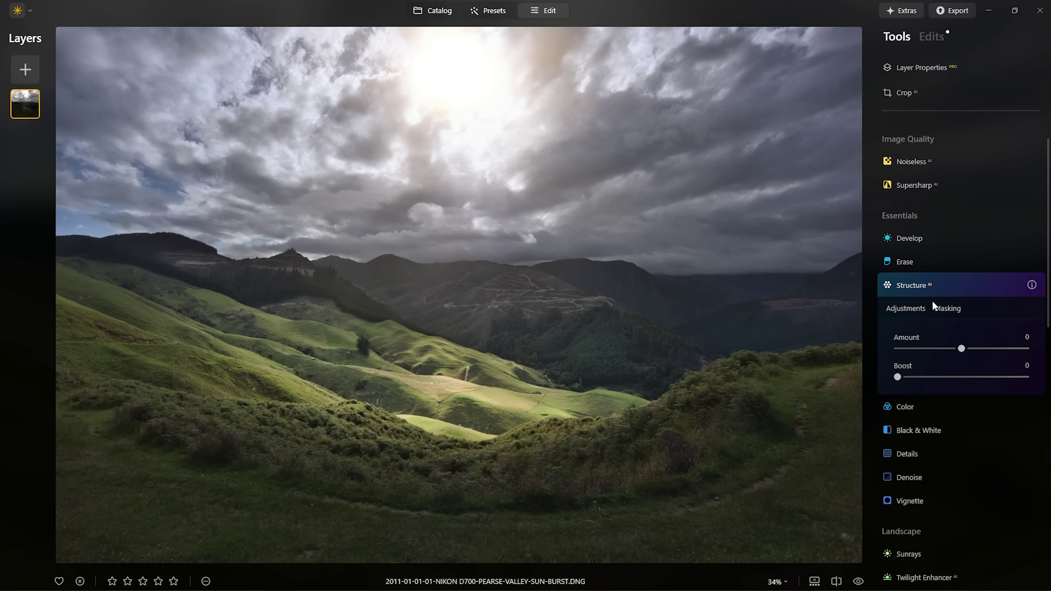
{"action": "mouse_move", "coordinate": [960, 347]}
{"action": "left_mouse_down"}
{"action": "mouse_move", "coordinate": [896, 341]}
{"action": "mouse_move", "coordinate": [938, 371]}
{"action": "mouse_move", "coordinate": [961, 366]}
{"action": "left_mouse_up"}
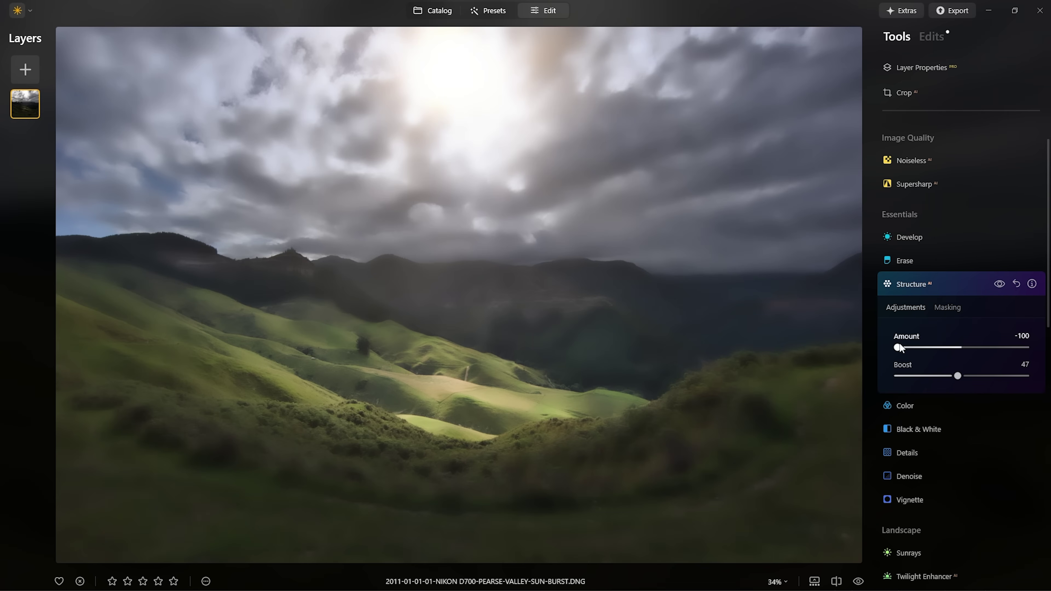
{"action": "left_click", "coordinate": [947, 307]}
{"action": "scroll", "coordinate": [931, 256], "scroll_direction": "down", "scroll_amount": 3}
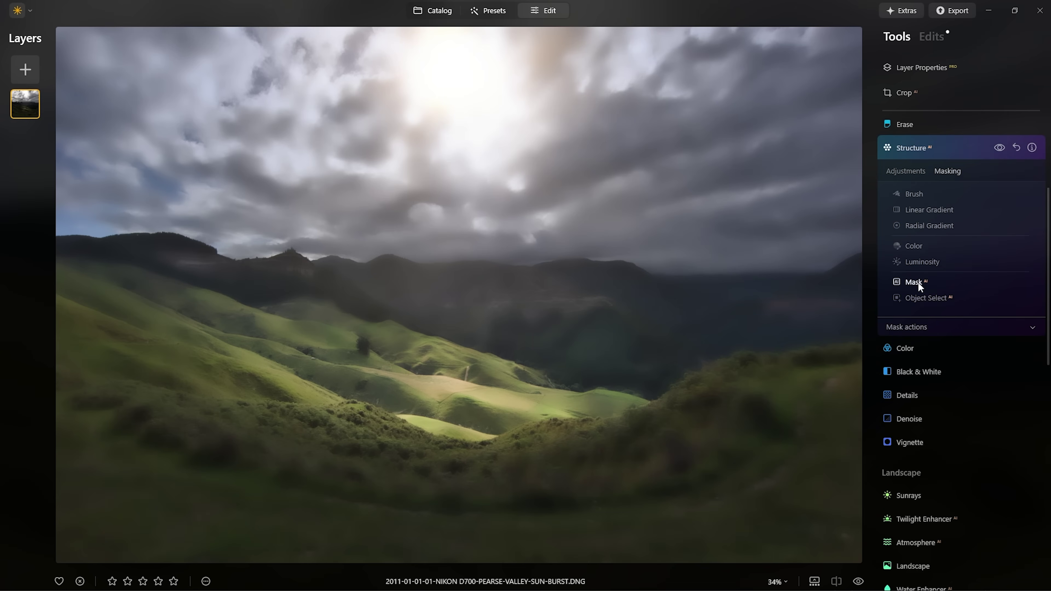
{"action": "left_click", "coordinate": [918, 281]}
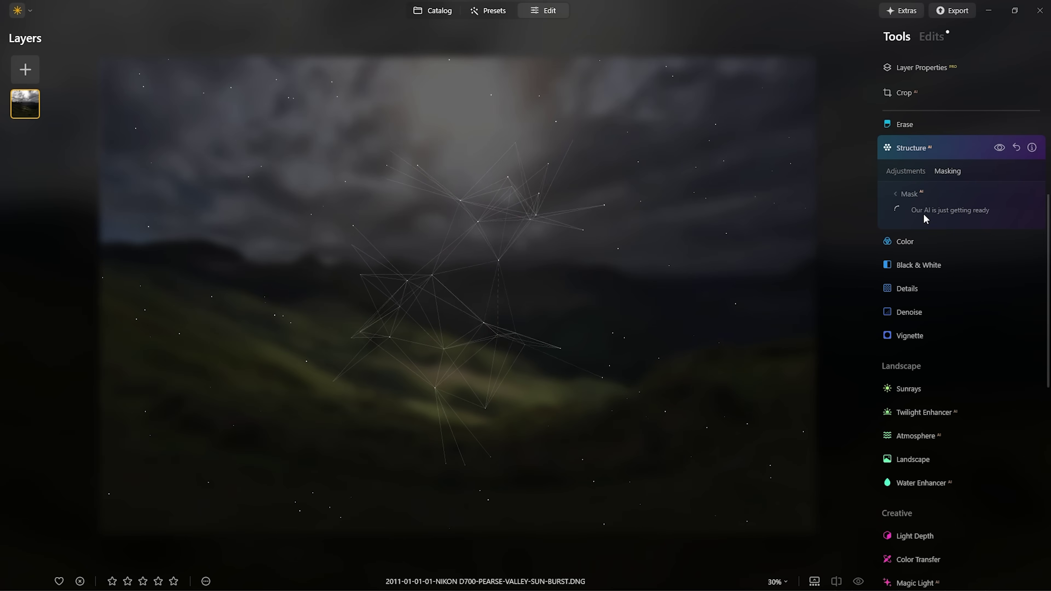
{"action": "left_click", "coordinate": [909, 218]}
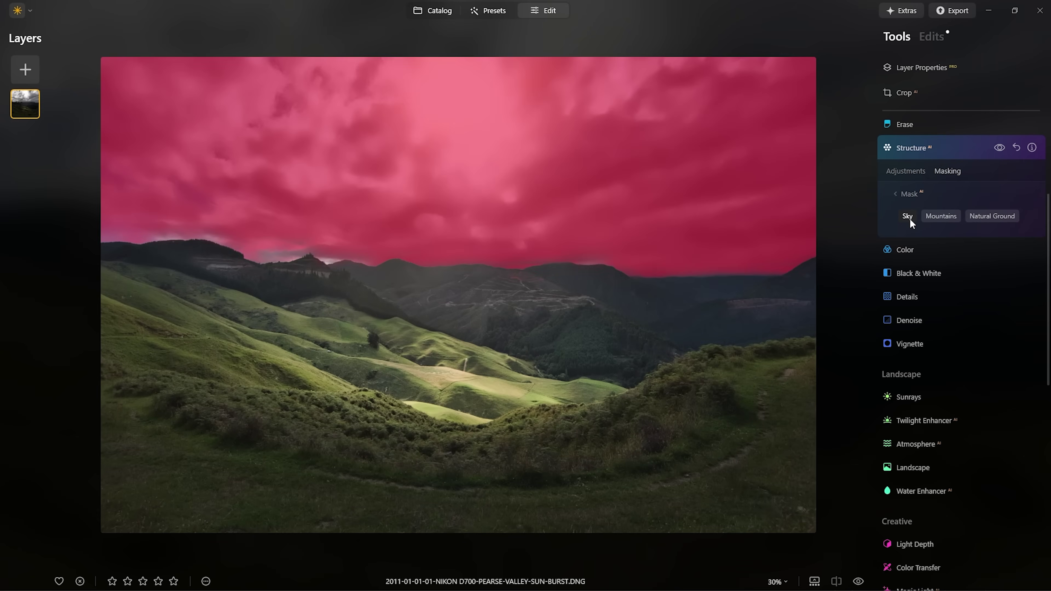
{"action": "left_click", "coordinate": [909, 193]}
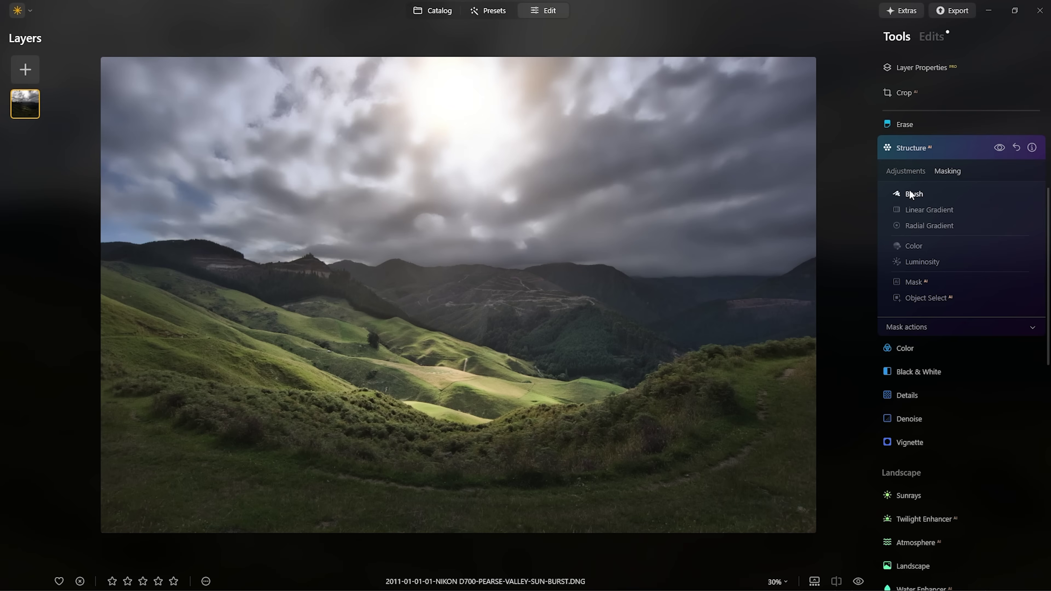
Step: Refine the Structure mask with an erasing brush at Strength 74, Size 400, and compare on and off
{"action": "left_click", "coordinate": [908, 189]}
{"action": "left_click", "coordinate": [1006, 213]}
{"action": "left_click_drag", "start_coordinate": [965, 297], "coordinate": [938, 300]}
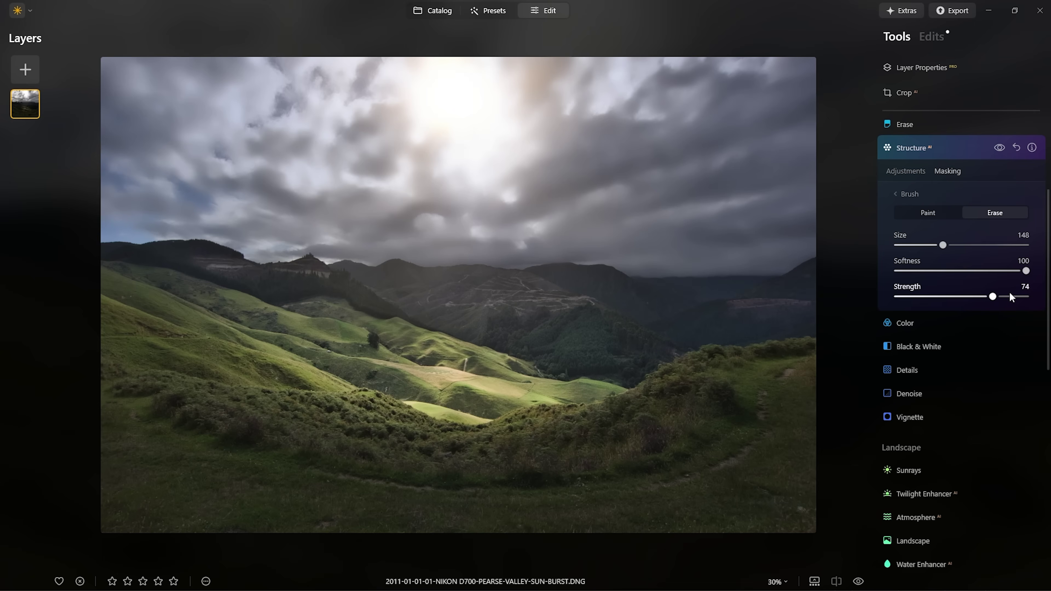
{"action": "key", "text": "bracketright"}
{"action": "key", "text": "bracketright"}
{"action": "key", "text": "bracketright"}
{"action": "key", "text": "bracketright"}
{"action": "key", "text": "bracketright"}
{"action": "key", "text": "bracketright"}
{"action": "key", "text": "bracketright"}
{"action": "key", "text": "bracketright"}
{"action": "key", "text": "bracketright"}
{"action": "key", "text": "bracketright"}
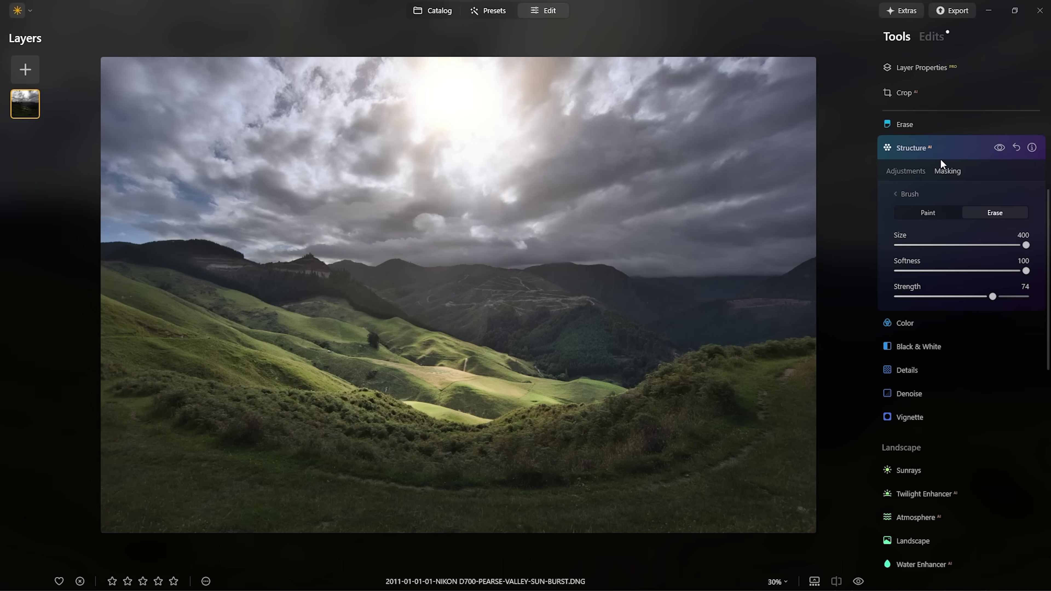
{"action": "left_click", "coordinate": [1000, 148]}
{"action": "left_click", "coordinate": [999, 148]}
{"action": "left_click", "coordinate": [1000, 147]}
{"action": "left_click", "coordinate": [1000, 148]}
{"action": "left_click", "coordinate": [1000, 148]}
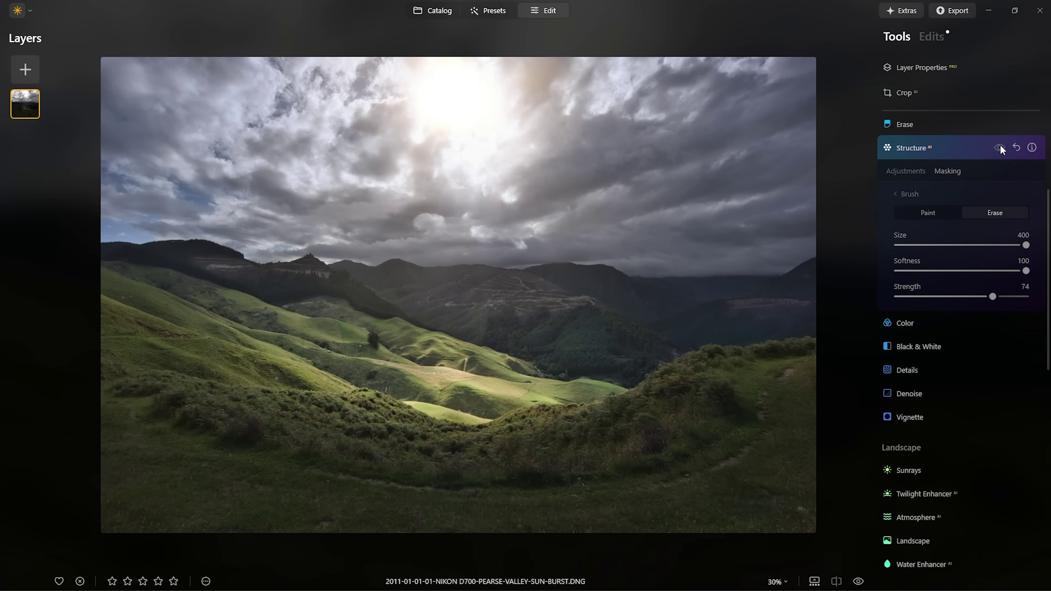
{"action": "left_click", "coordinate": [999, 148]}
Step: Add a Vignette at Amount -70 with Roundness 35, Feather 38 and Inner Light 18, then compare
{"action": "left_click", "coordinate": [964, 149]}
{"action": "scroll", "coordinate": [917, 289], "scroll_direction": "down", "scroll_amount": 1}
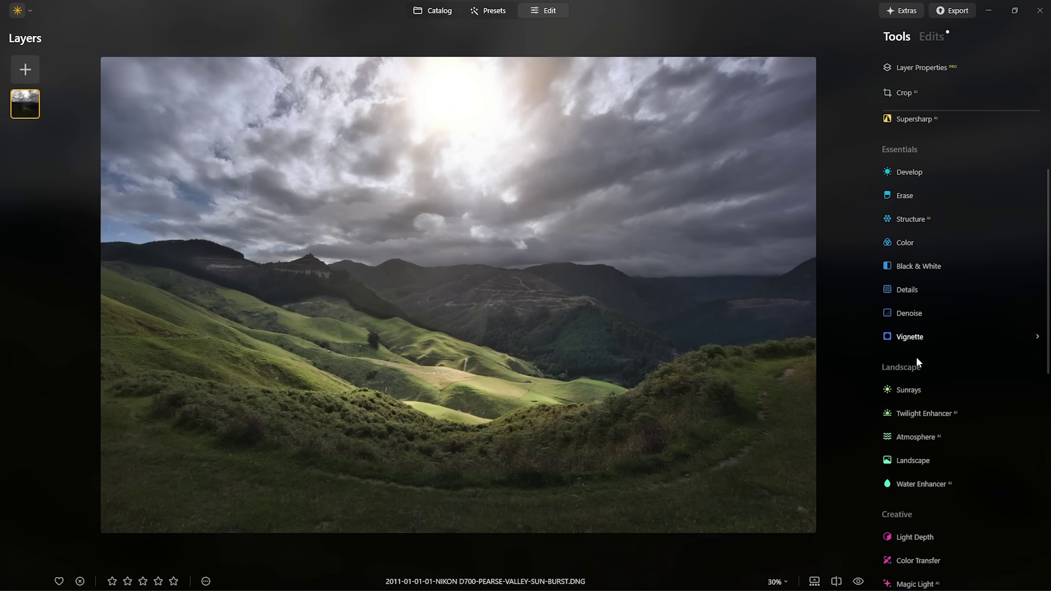
{"action": "left_click", "coordinate": [911, 333]}
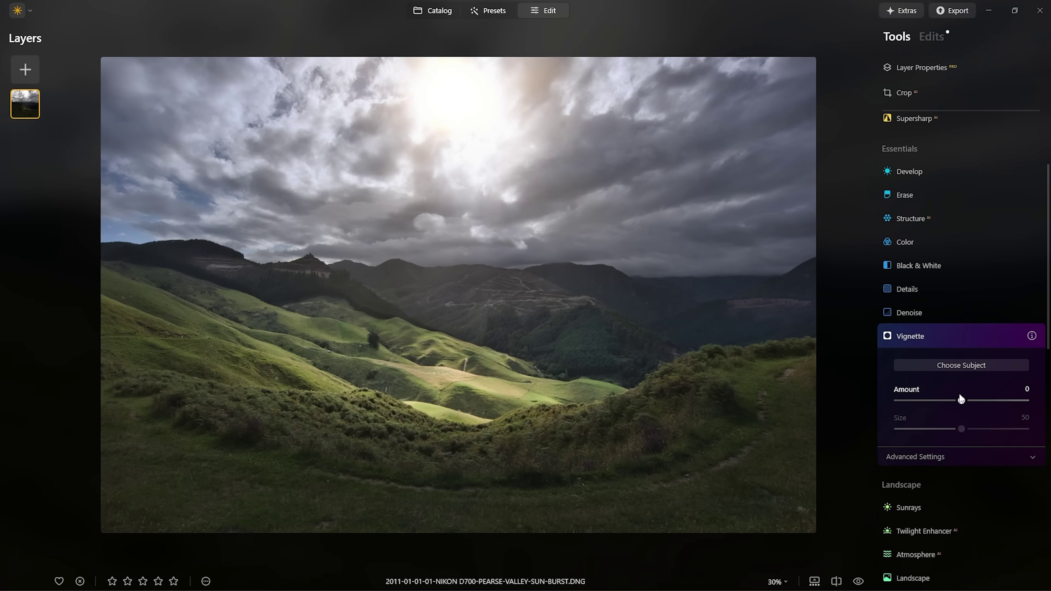
{"action": "left_click_drag", "start_coordinate": [960, 401], "coordinate": [916, 401]}
{"action": "left_click", "coordinate": [922, 457]}
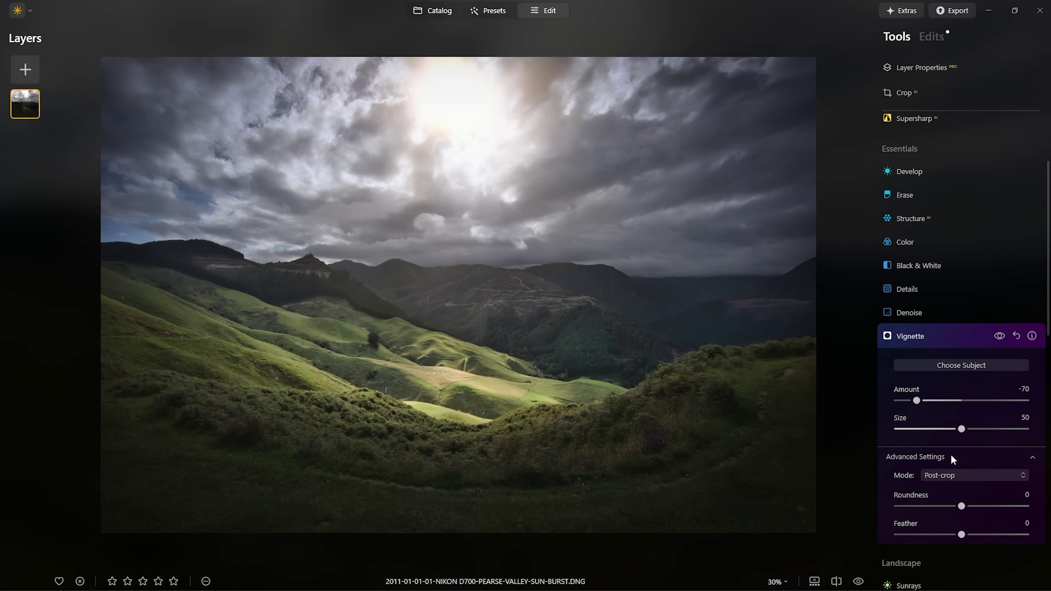
{"action": "scroll", "coordinate": [961, 437], "scroll_direction": "down", "scroll_amount": 2}
{"action": "left_click_drag", "start_coordinate": [960, 434], "coordinate": [986, 470]}
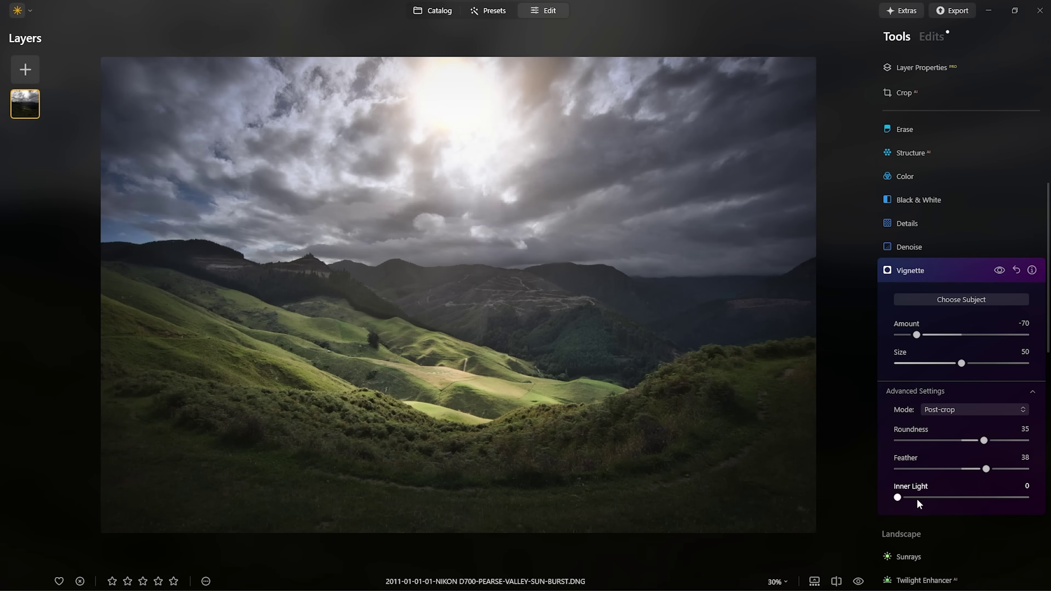
{"action": "left_click_drag", "start_coordinate": [897, 497], "coordinate": [926, 499]}
{"action": "left_click", "coordinate": [999, 270]}
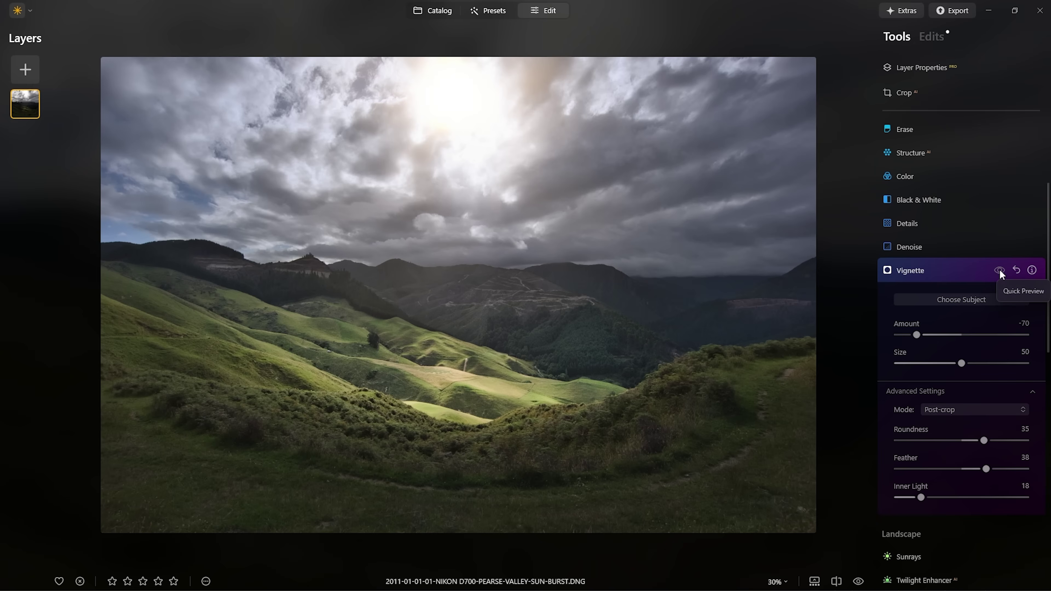
{"action": "left_click", "coordinate": [999, 270]}
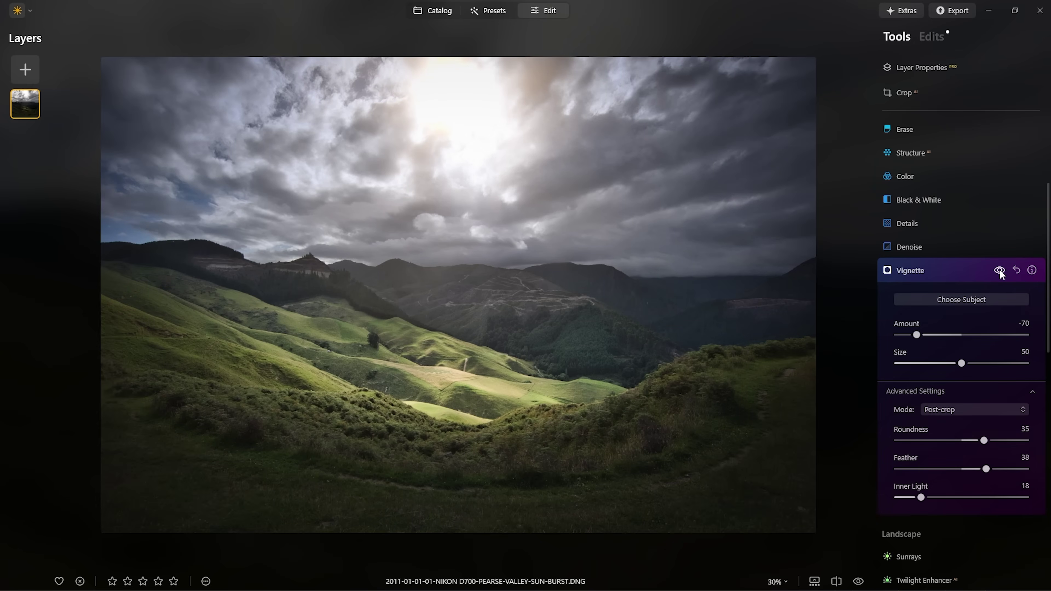
{"action": "left_click", "coordinate": [980, 275]}
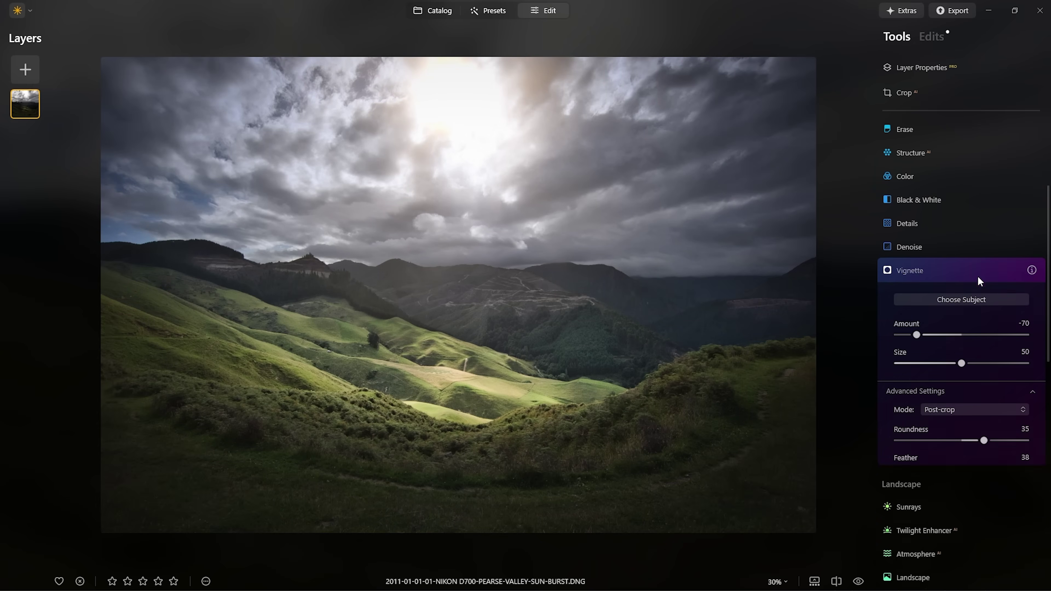
{"action": "left_click", "coordinate": [857, 582]}
{"action": "left_click", "coordinate": [857, 582]}
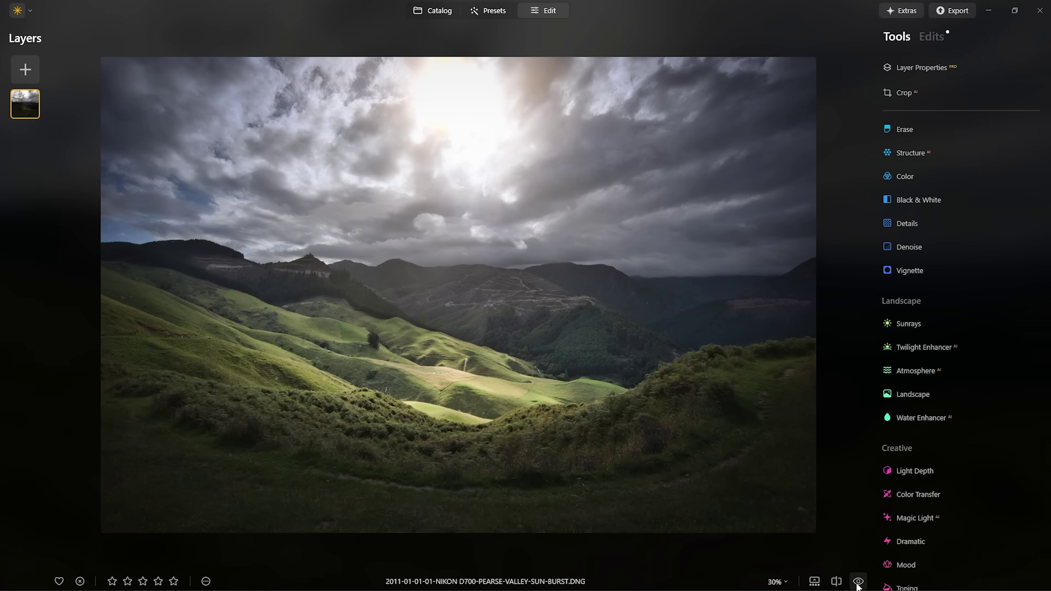
{"action": "left_click", "coordinate": [857, 582]}
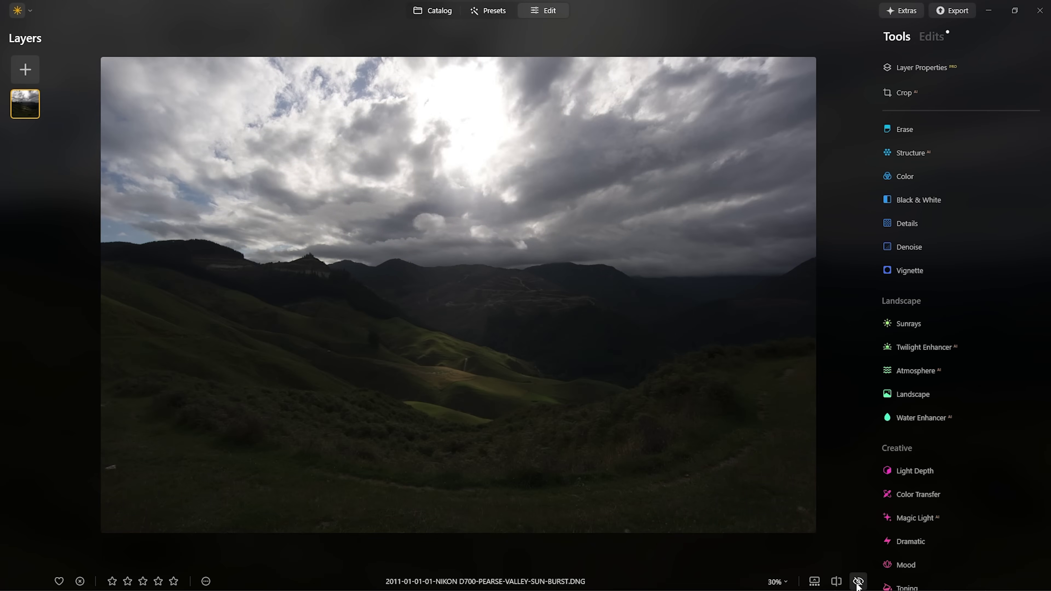
{"action": "left_click", "coordinate": [857, 582]}
{"action": "left_click", "coordinate": [835, 582]}
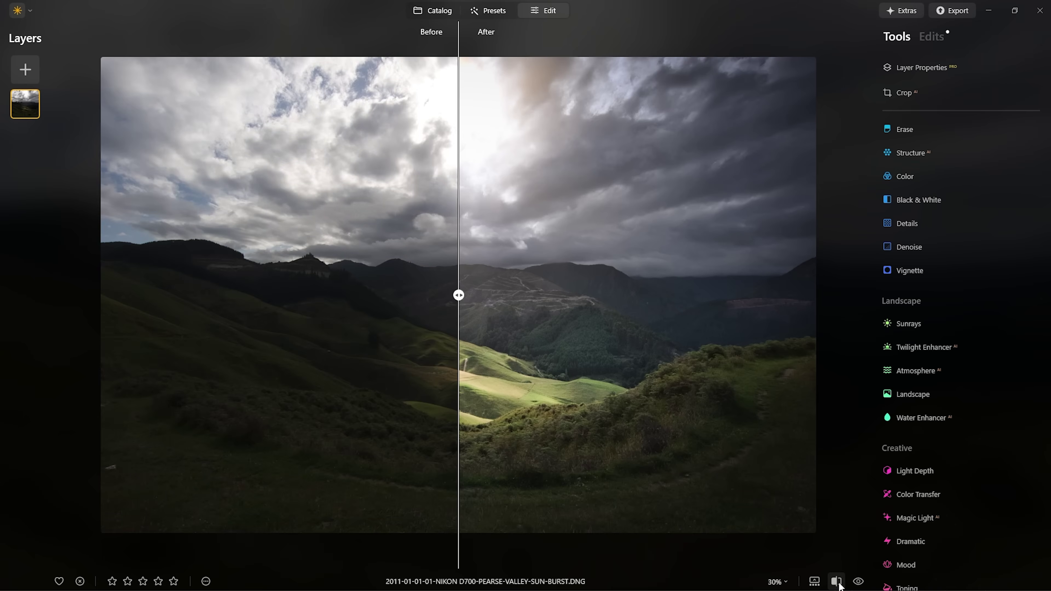
{"action": "left_click_drag", "start_coordinate": [459, 295], "coordinate": [168, 315]}
{"action": "left_click", "coordinate": [835, 582]}
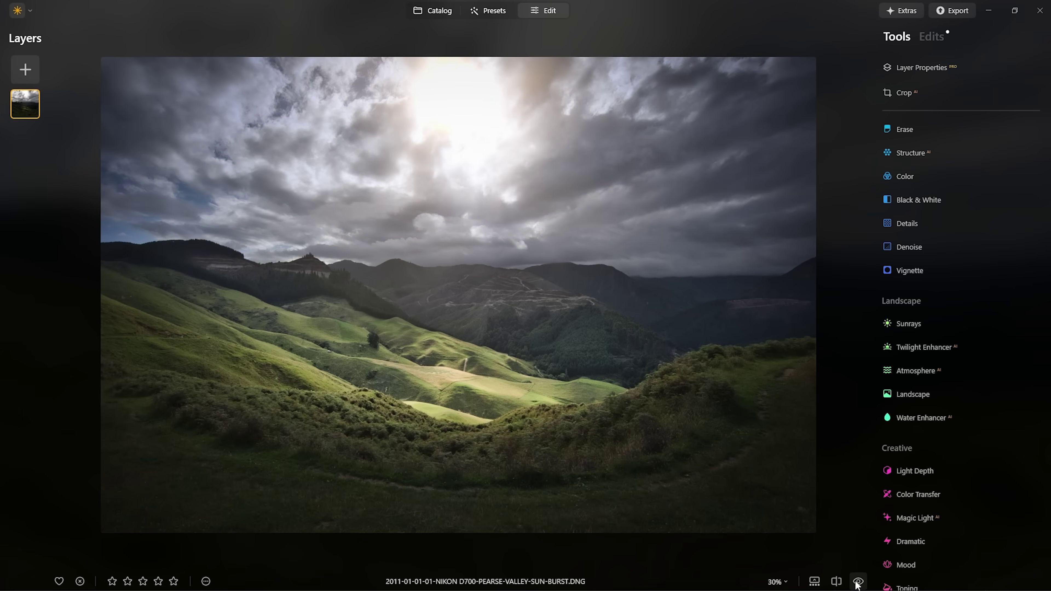
{"action": "left_click", "coordinate": [858, 581]}
{"action": "left_click", "coordinate": [858, 581]}
{"action": "left_click", "coordinate": [858, 582]}
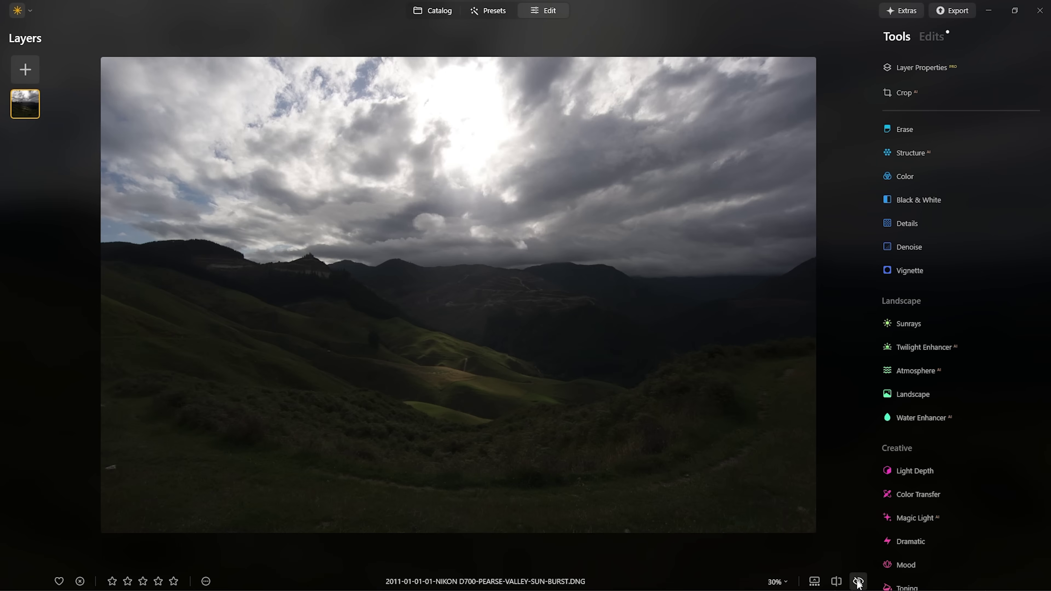
{"action": "left_click", "coordinate": [858, 581]}
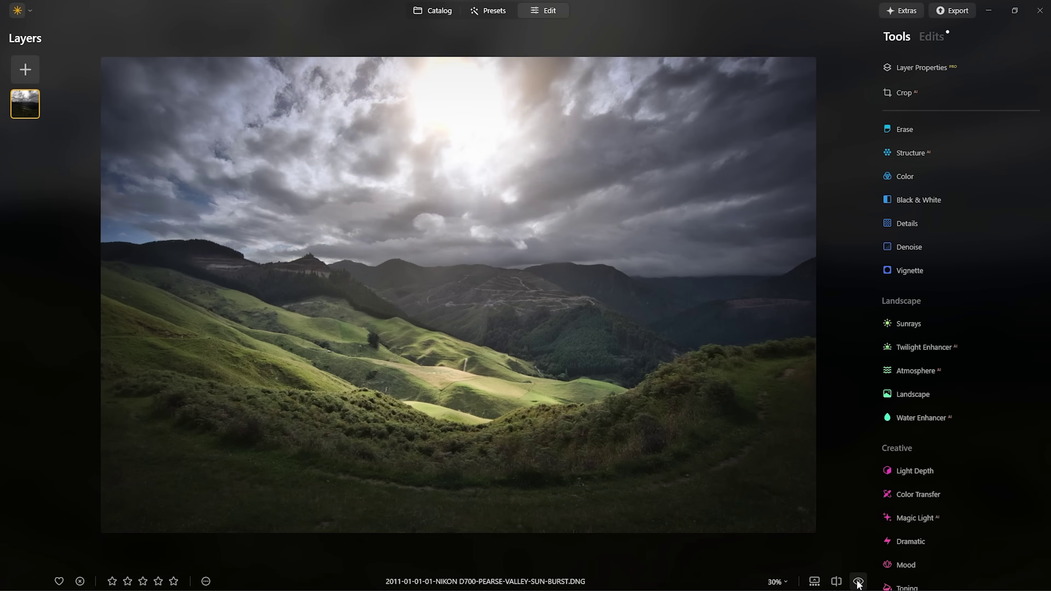
{"action": "left_click", "coordinate": [858, 581]}
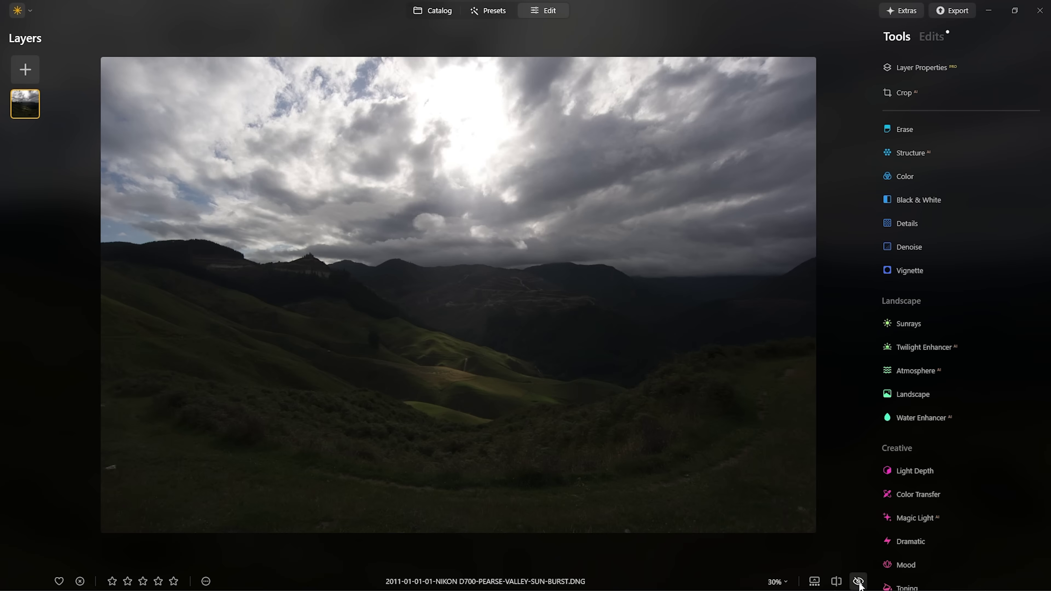
{"action": "left_click", "coordinate": [858, 581]}
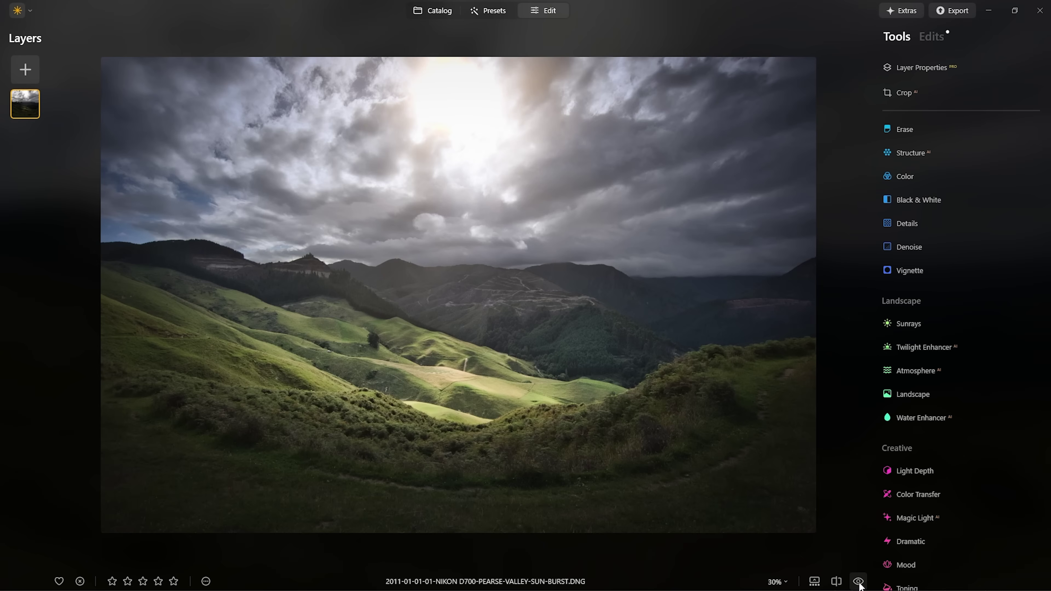
{"action": "scroll", "coordinate": [890, 476], "scroll_direction": "up", "scroll_amount": 5}
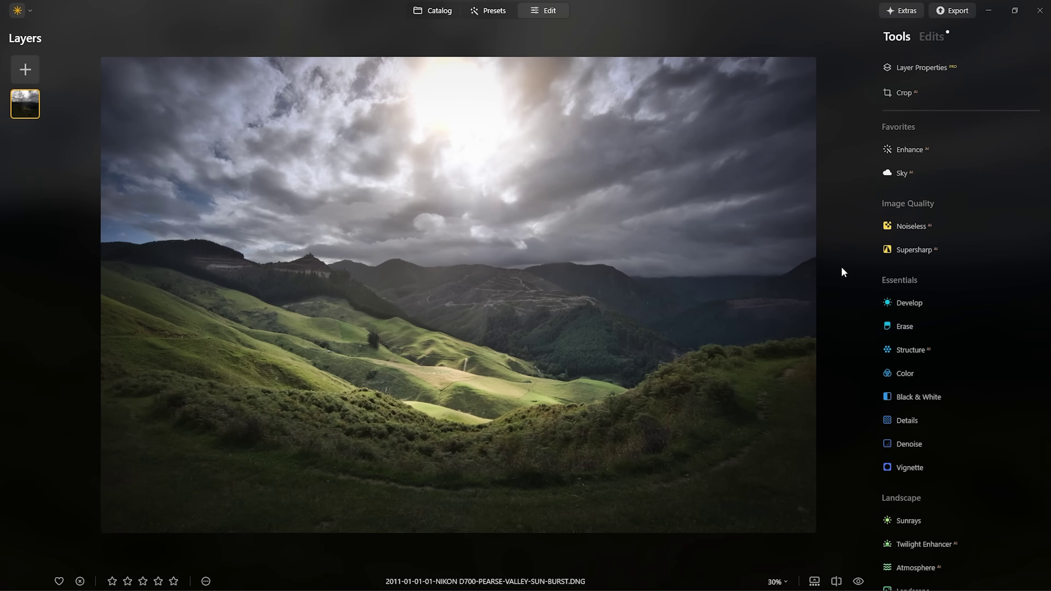
Step: Show the Edits list, collapse the Vignette entry, and briefly expand the first Light Depth entry
{"action": "left_click", "coordinate": [931, 36]}
{"action": "left_click", "coordinate": [933, 71]}
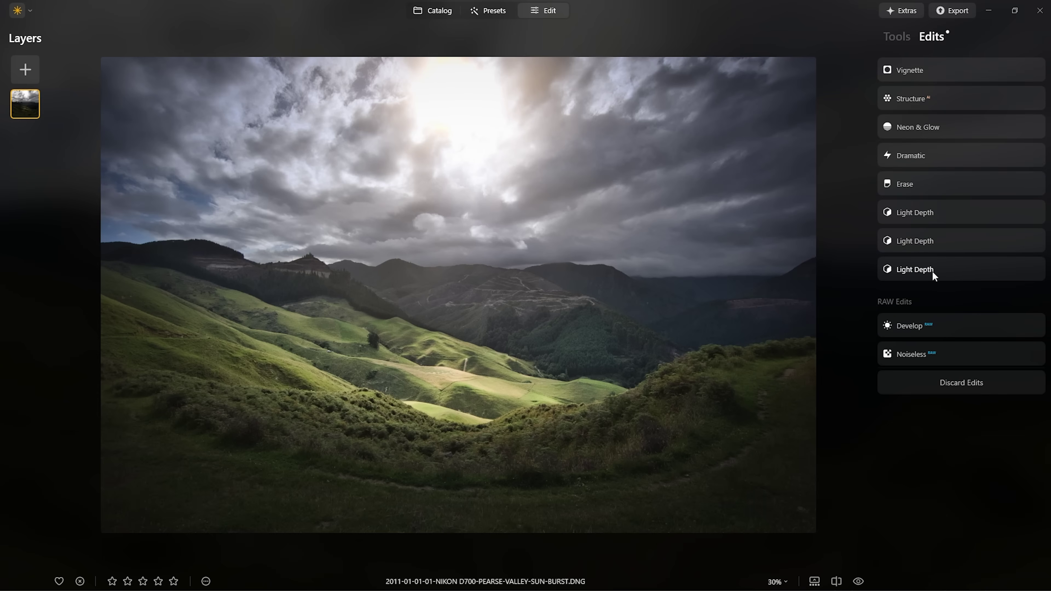
{"action": "left_click", "coordinate": [924, 215]}
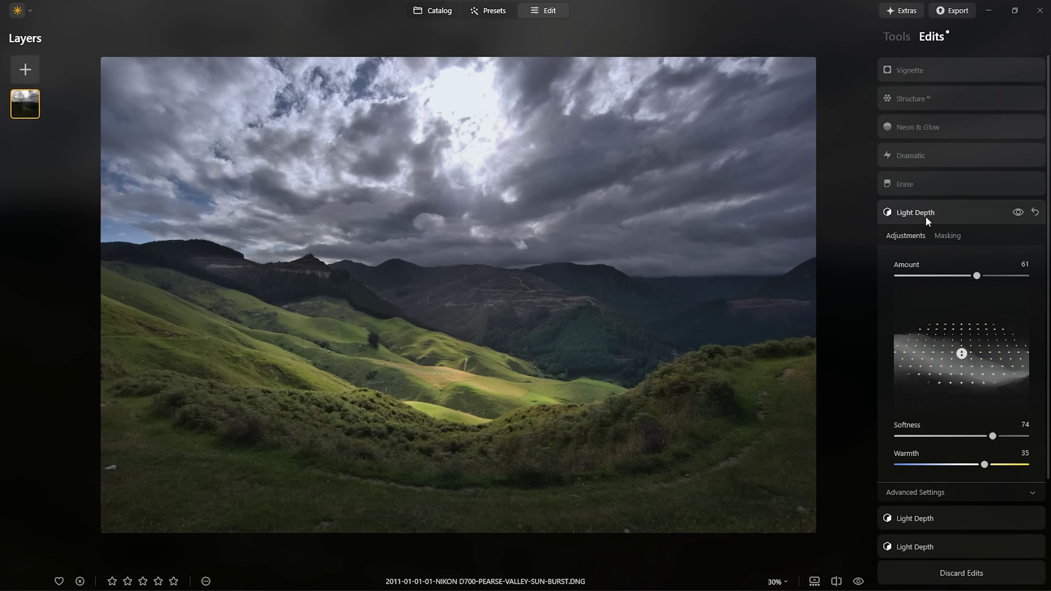
{"action": "left_click", "coordinate": [924, 215]}
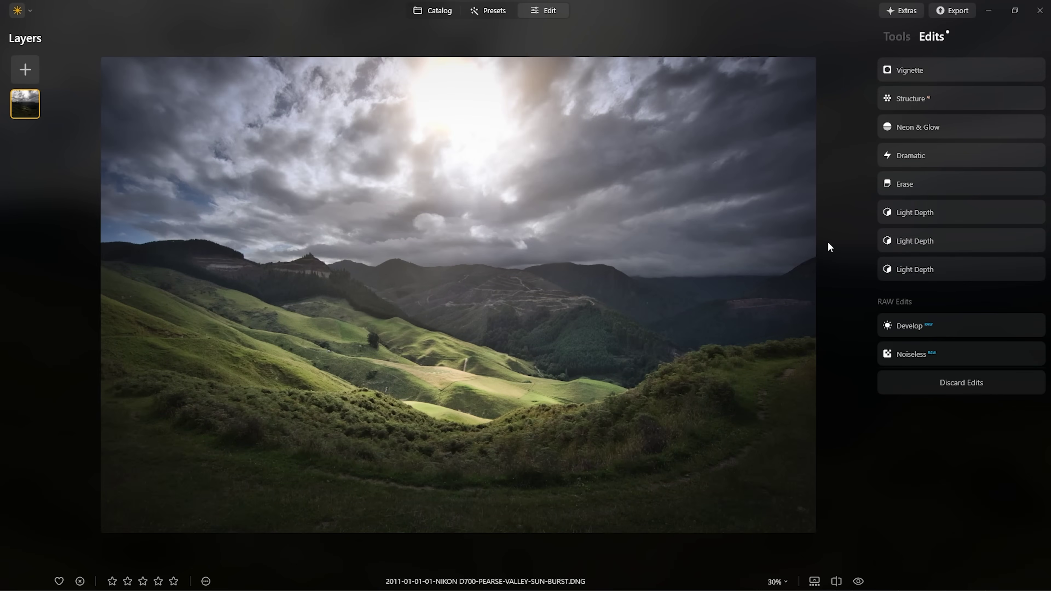